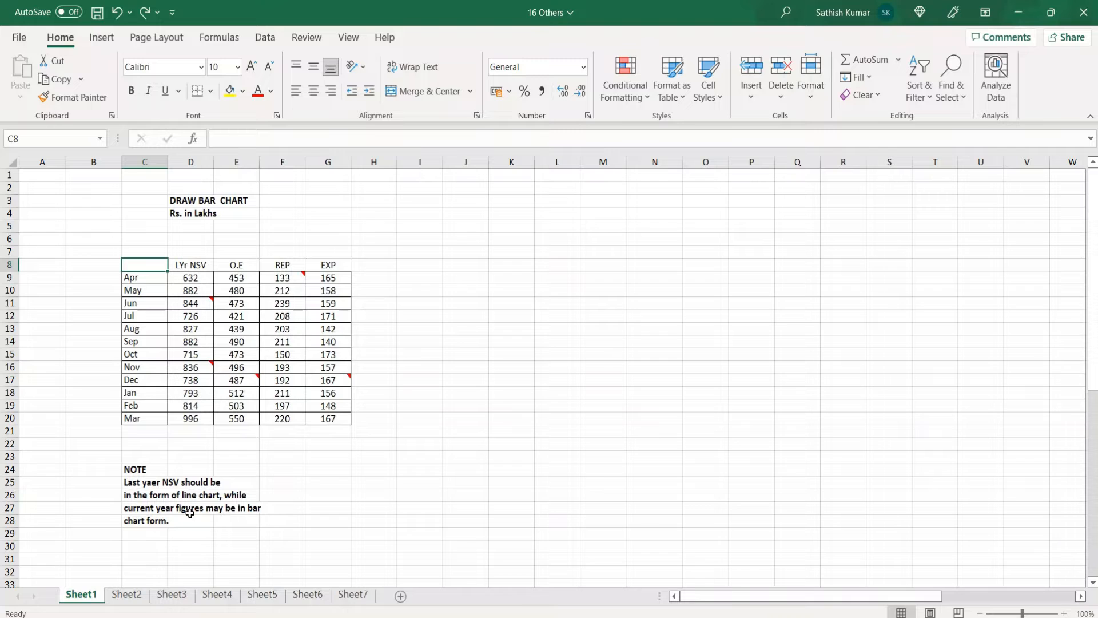
Spell-check Sheet1, changing "yaer" to "year", ignoring "LYr" once, and continuing the check from the beginning of the sheet
left_click(463, 319)
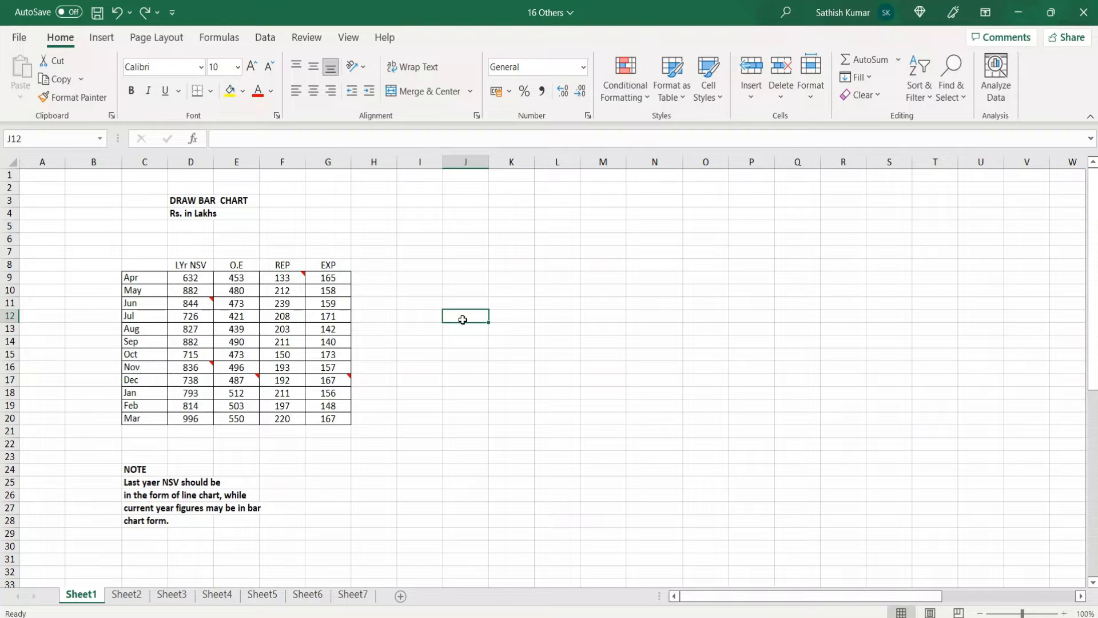
left_click(150, 444)
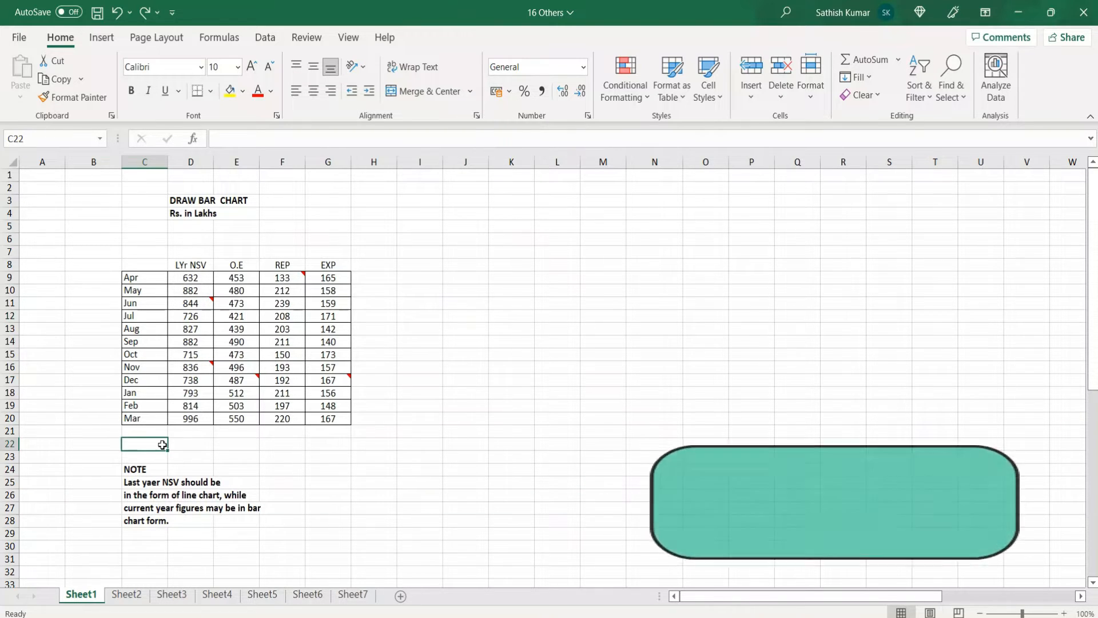
key("F7")
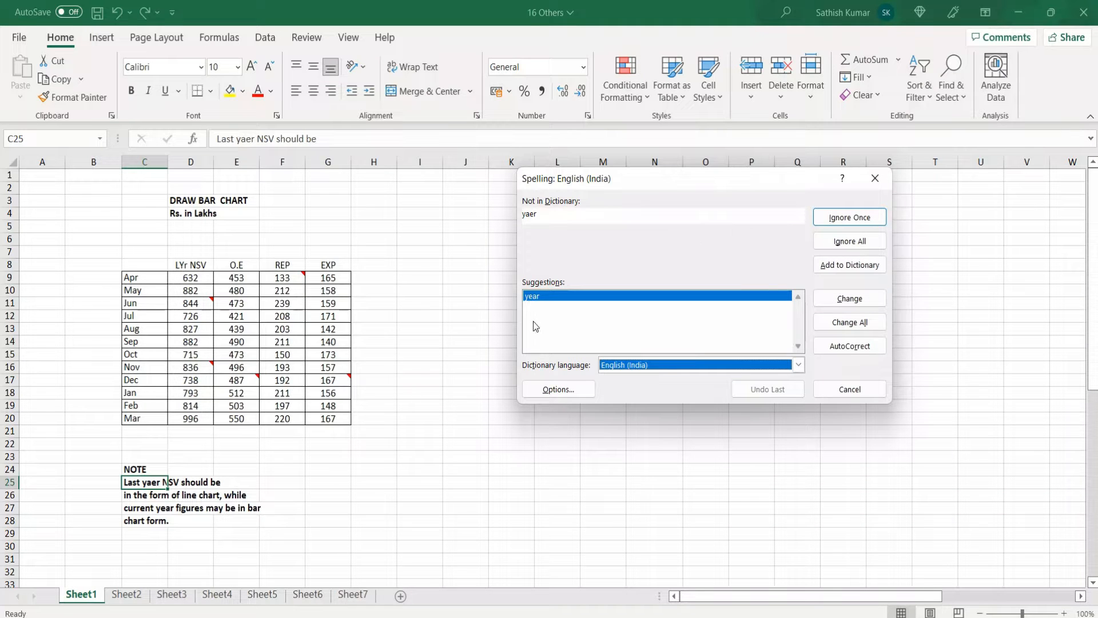
left_click(850, 299)
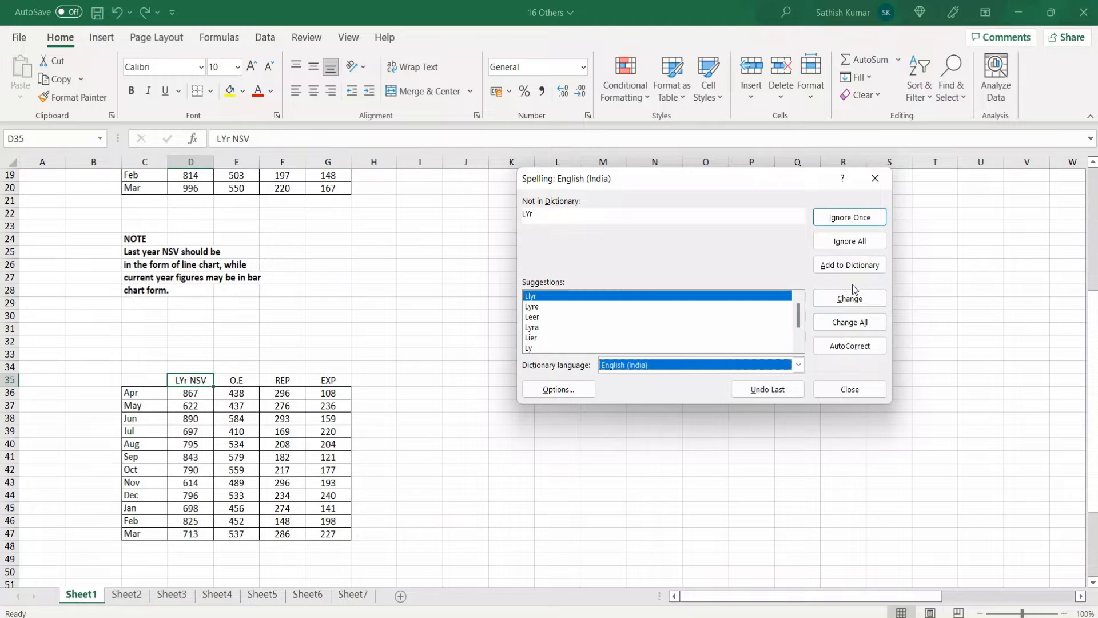
left_click(850, 217)
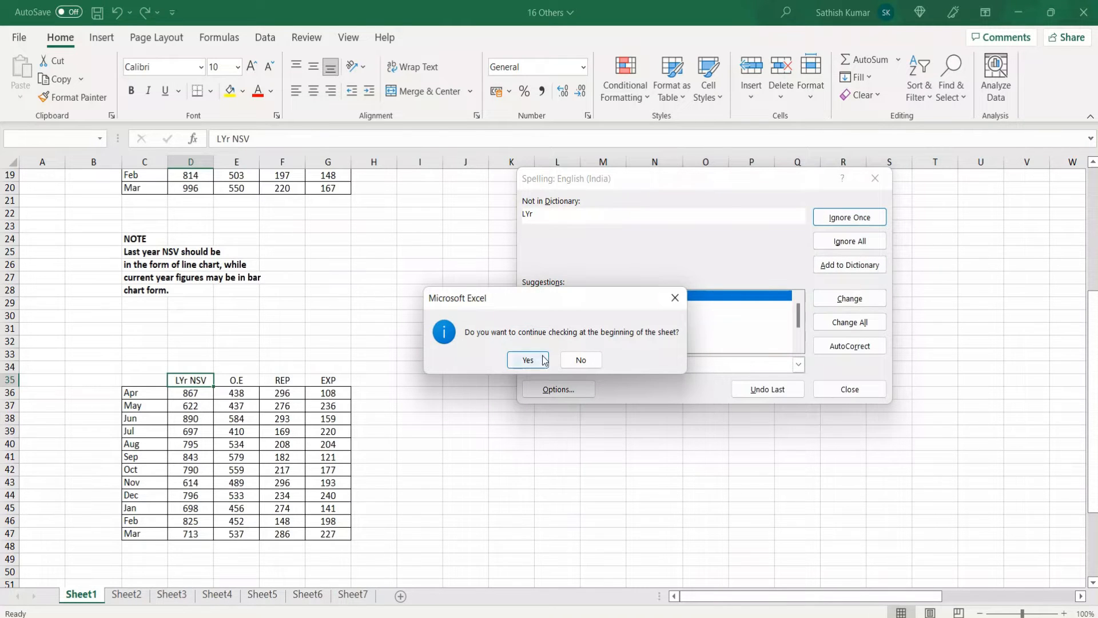
left_click(529, 360)
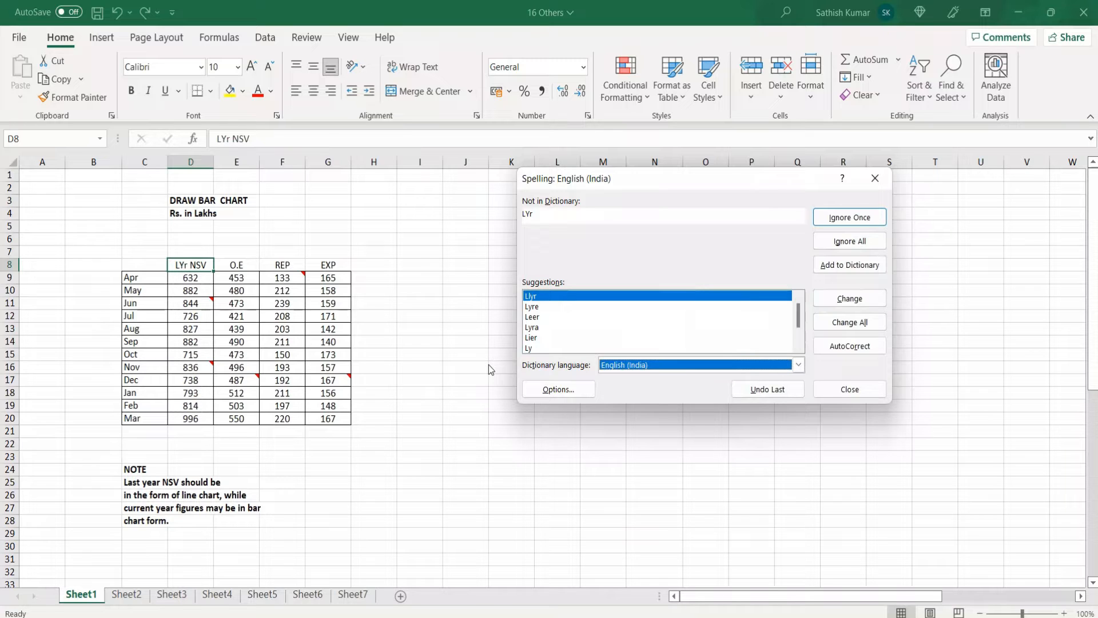
left_click(849, 389)
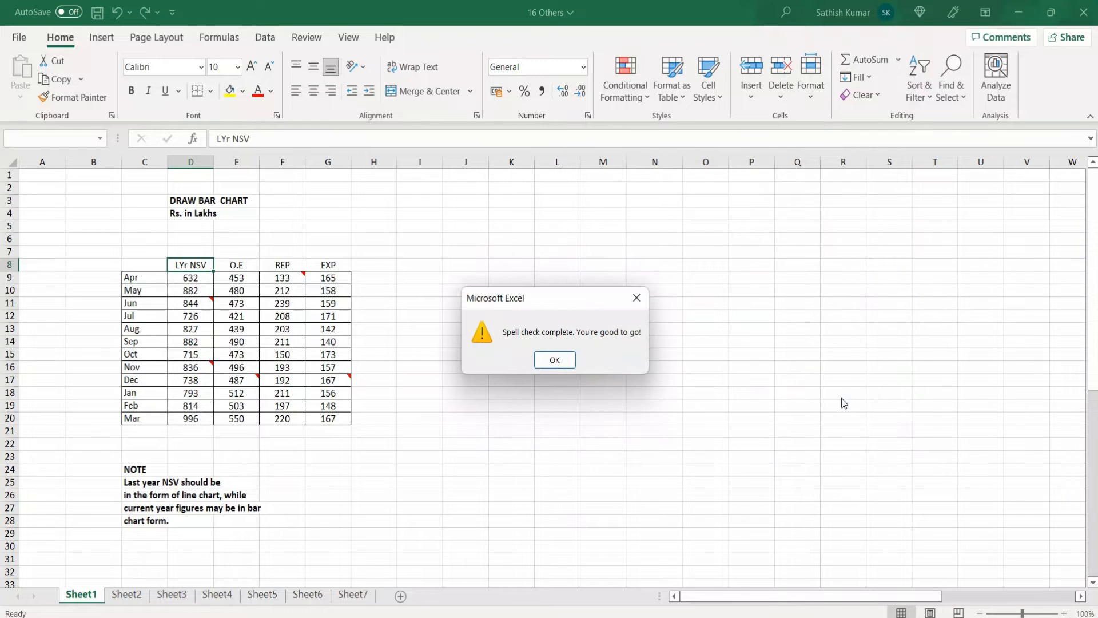
left_click(555, 361)
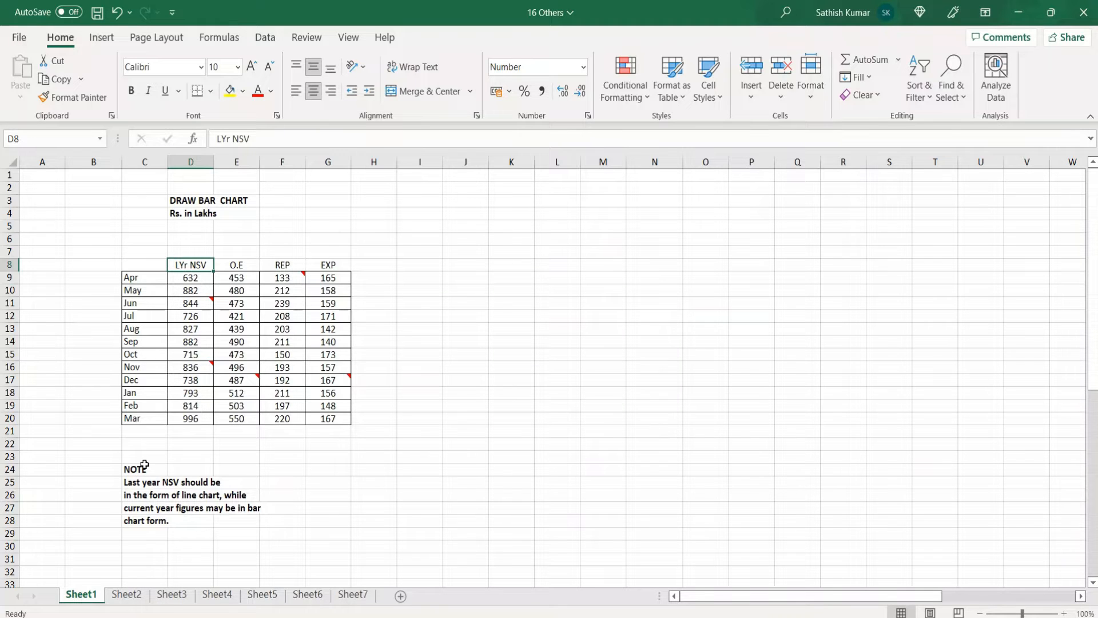
Look up the word NOTE in cell C24 in the Thesaurus and replace it with the synonym MEMO
left_click(141, 469)
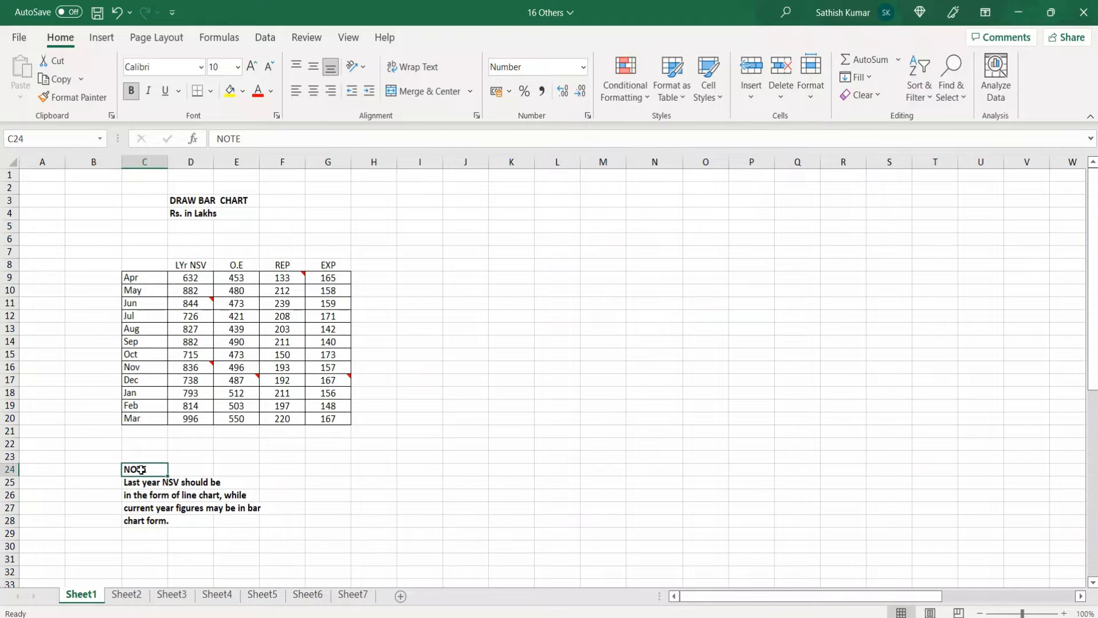
double_click(243, 143)
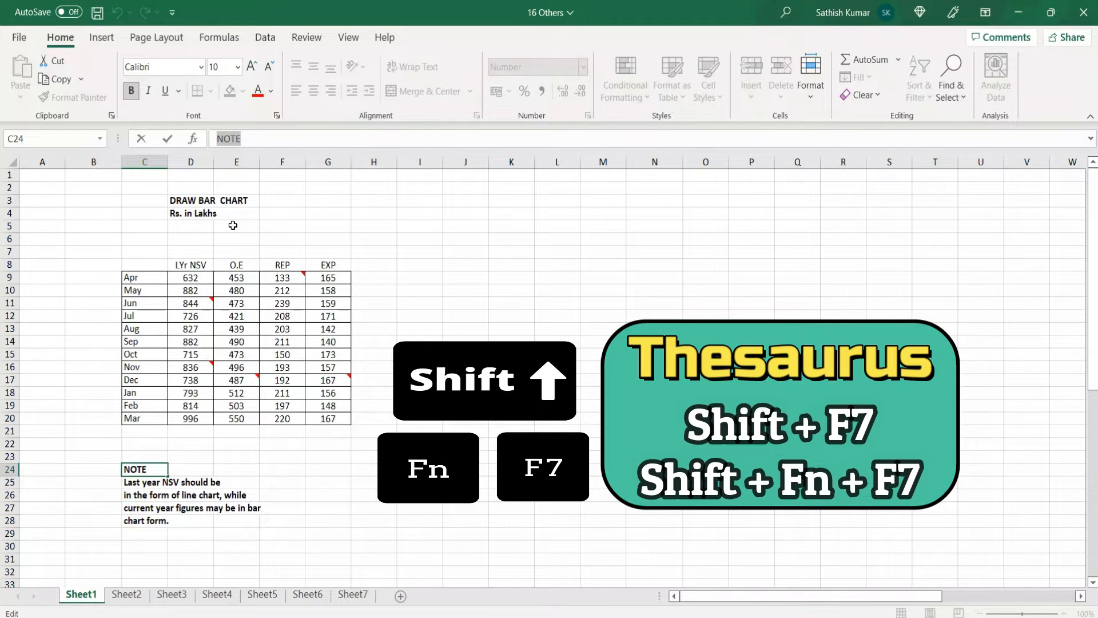
key("shift+F7")
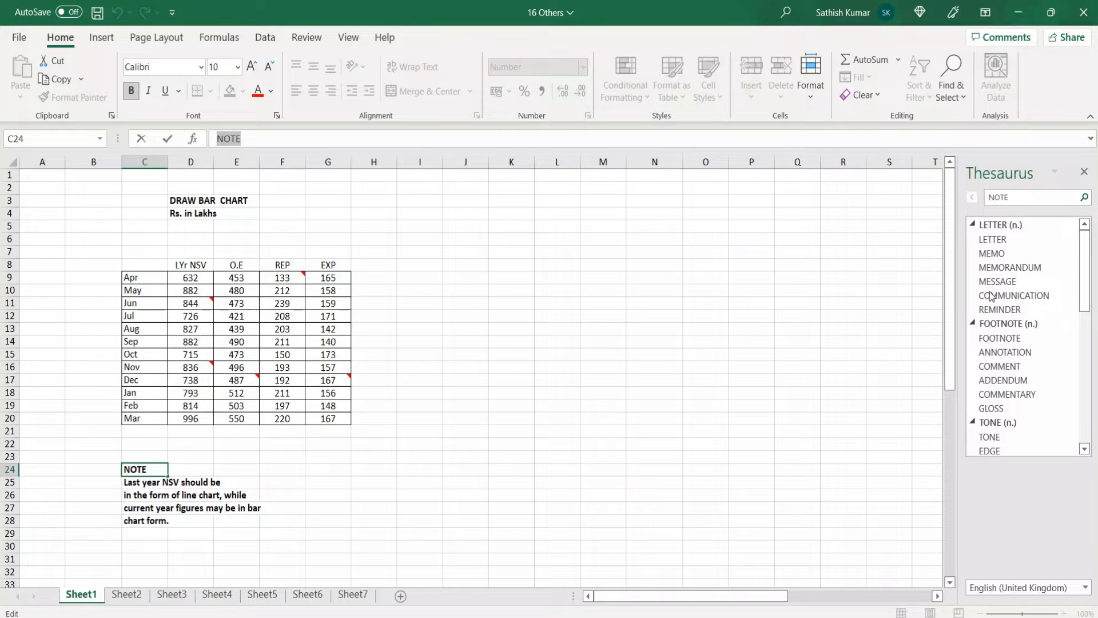
left_click(1020, 266)
left_click(1070, 253)
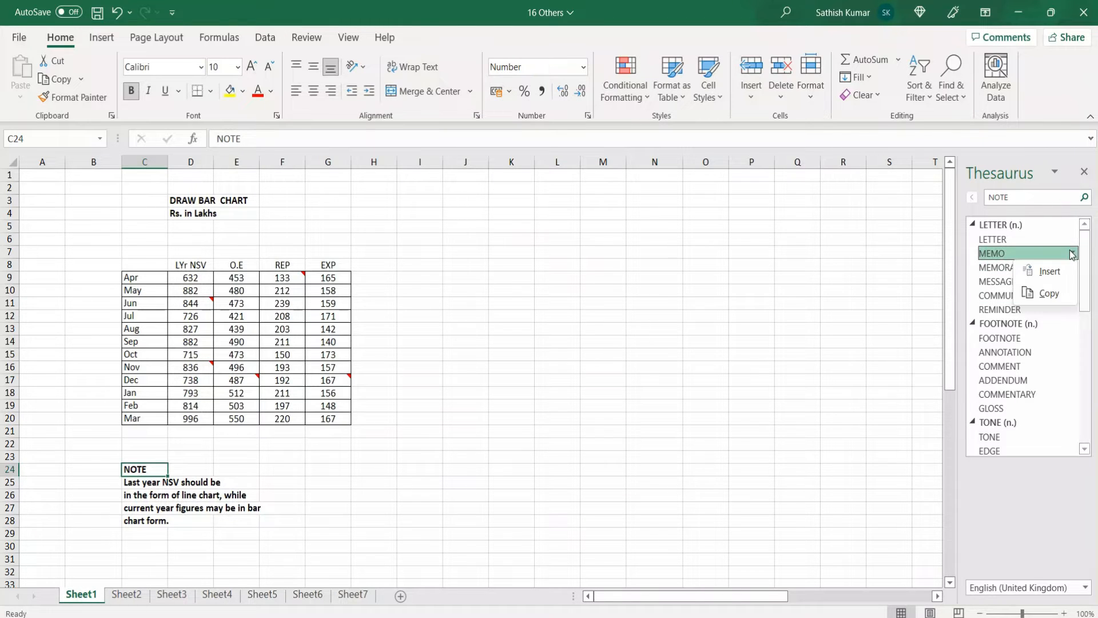
left_click(1068, 271)
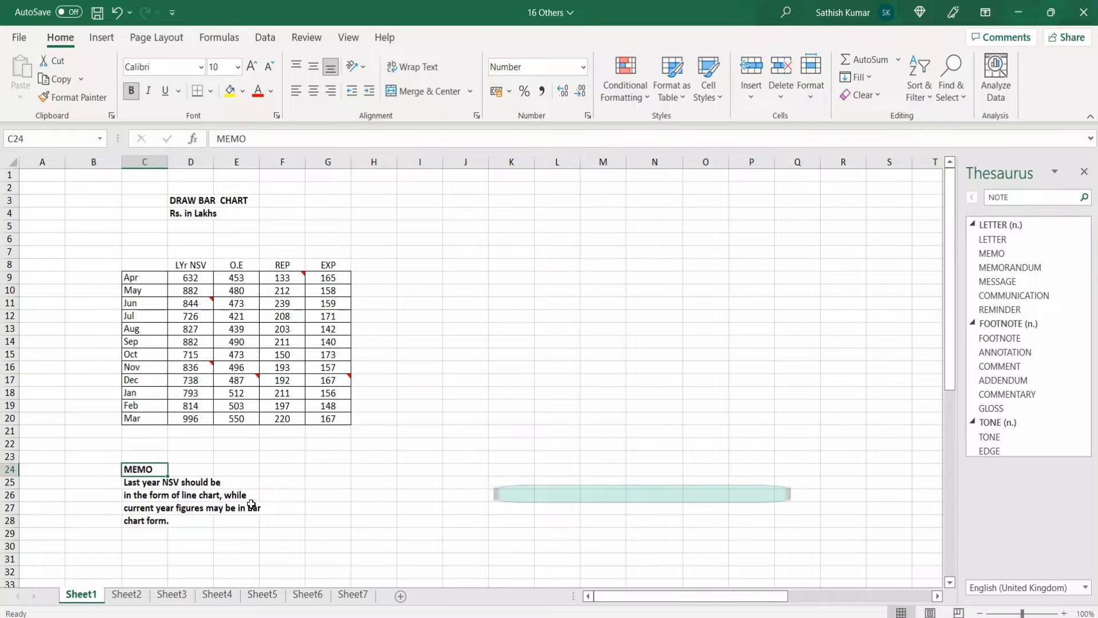
Bring up the macro list for all open workbooks, then dismiss it along with the Thesaurus
key("alt+F8")
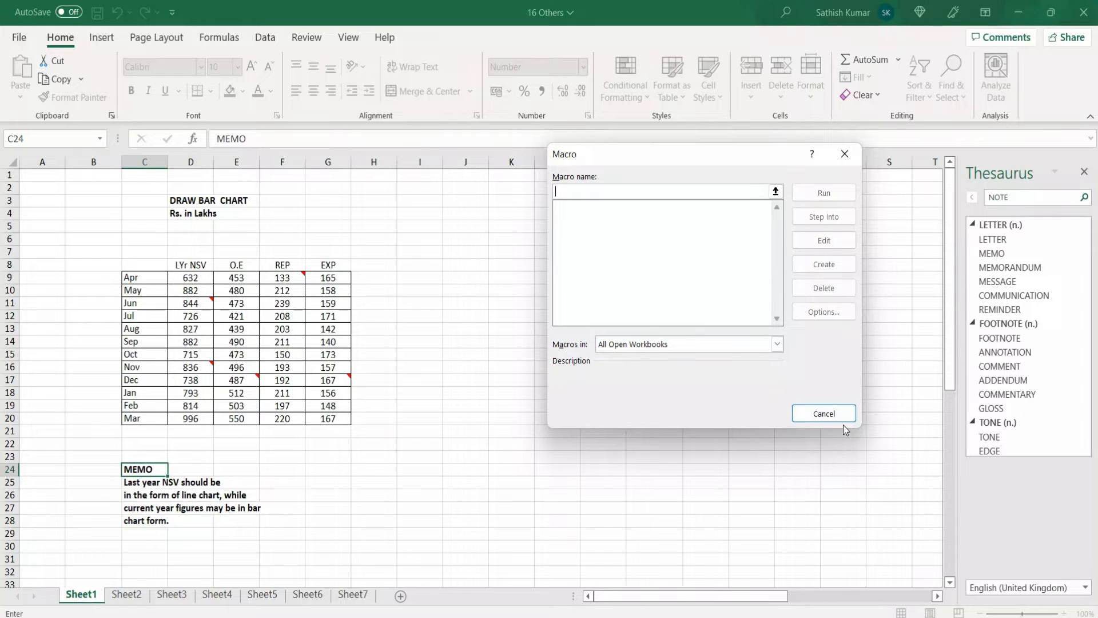
left_click(845, 153)
left_click(1084, 172)
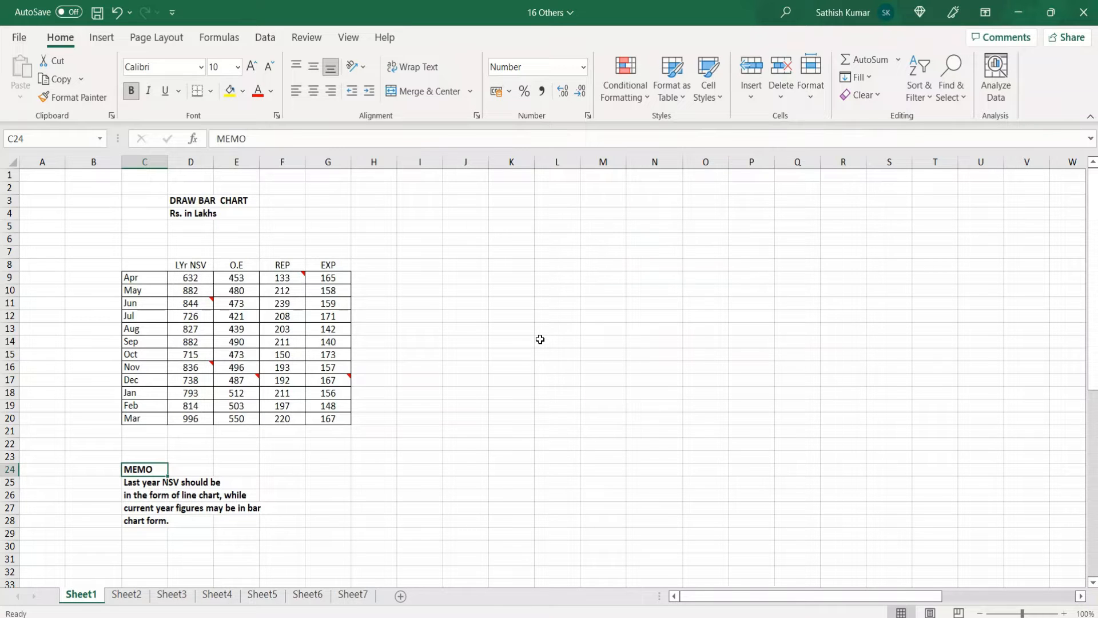
View the workbook's project in the Visual Basic editor and return to the worksheet
key("alt+F11")
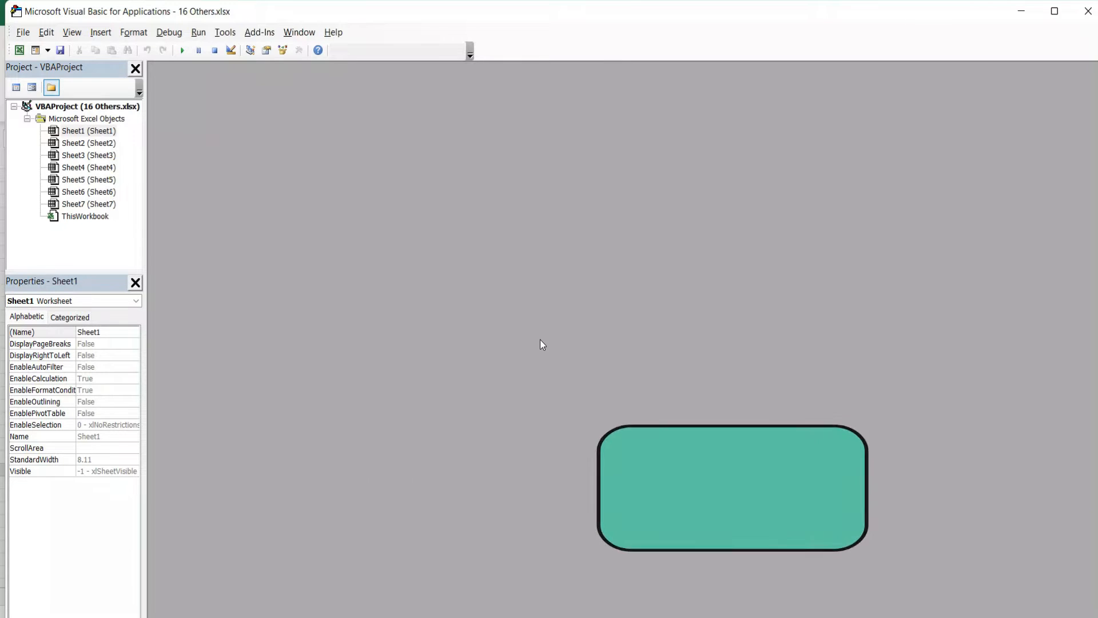
key("alt+F11")
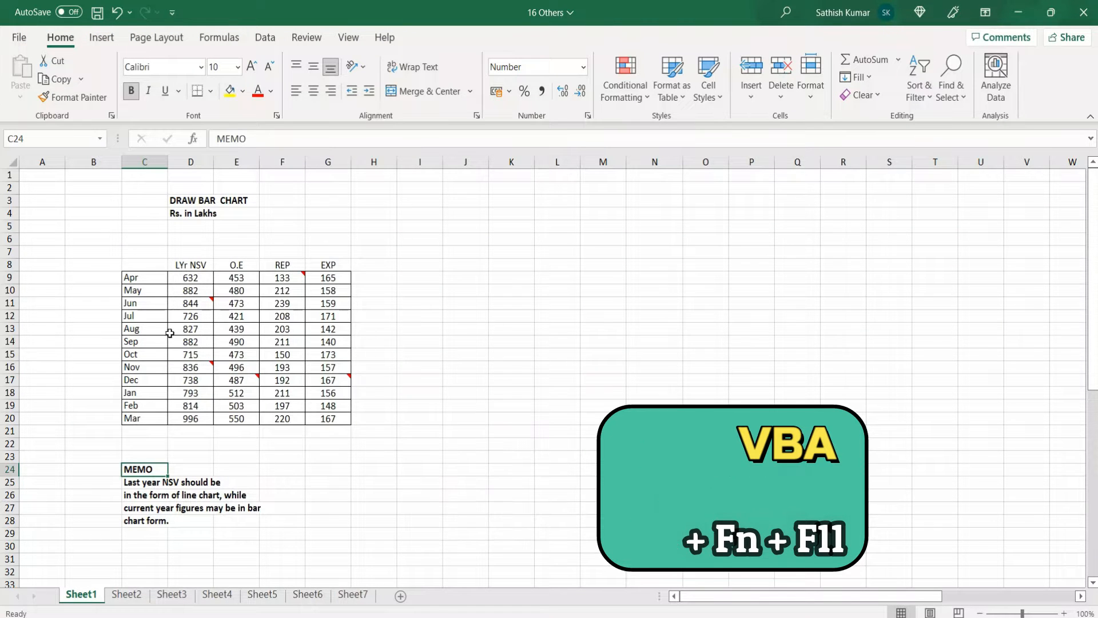
Read the notes attached to F9 and D16, and select every cell on Sheet1 that has a note
left_click(144, 328)
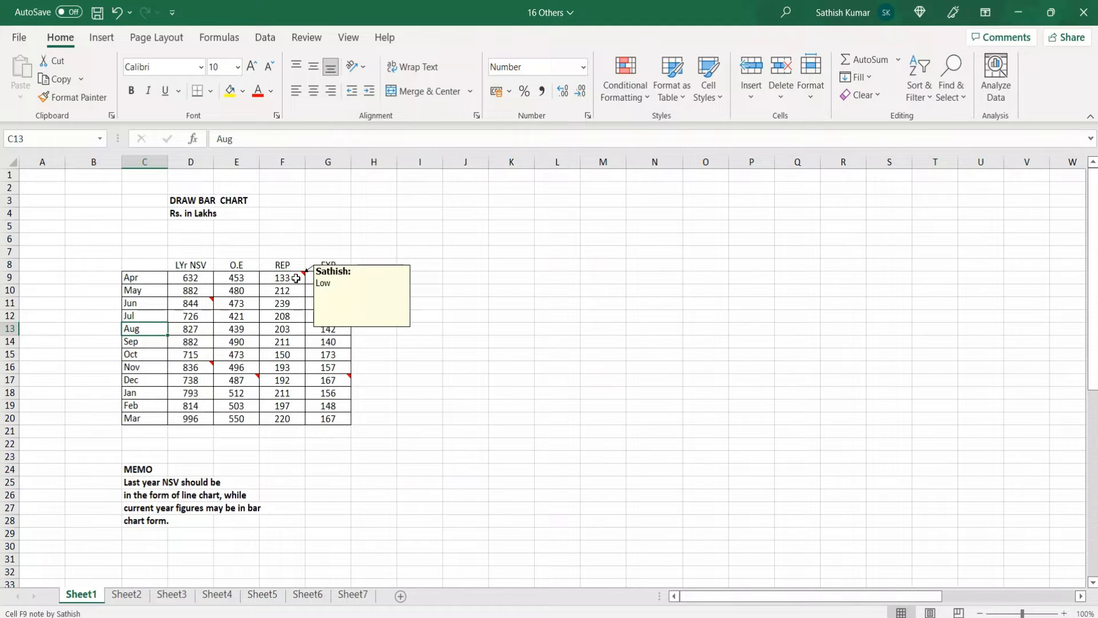
mouse_move(184, 368)
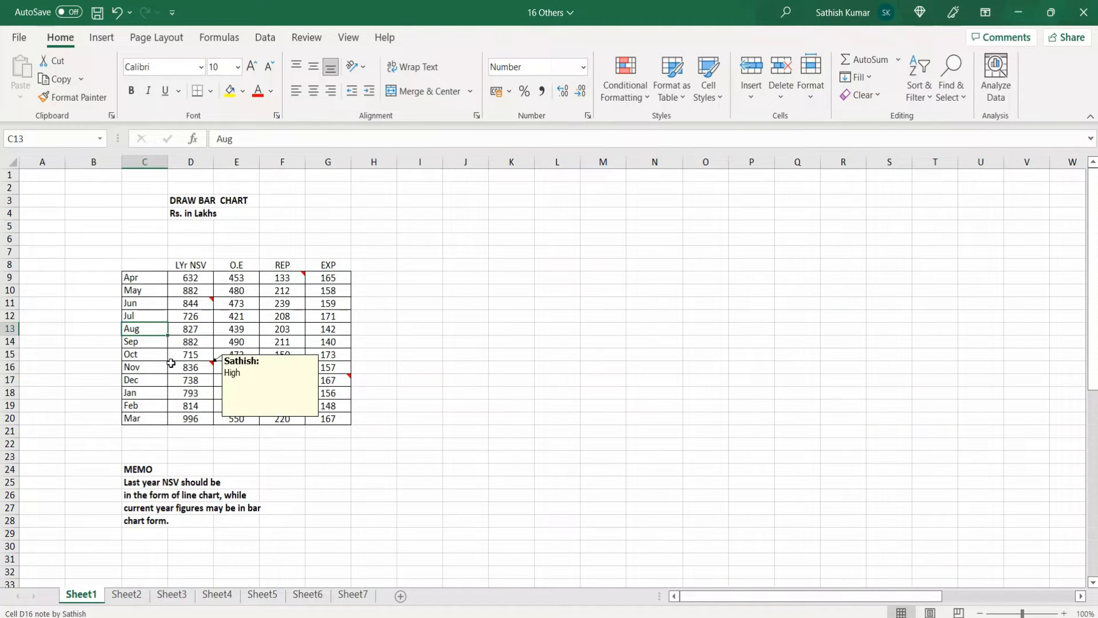
left_click(133, 356)
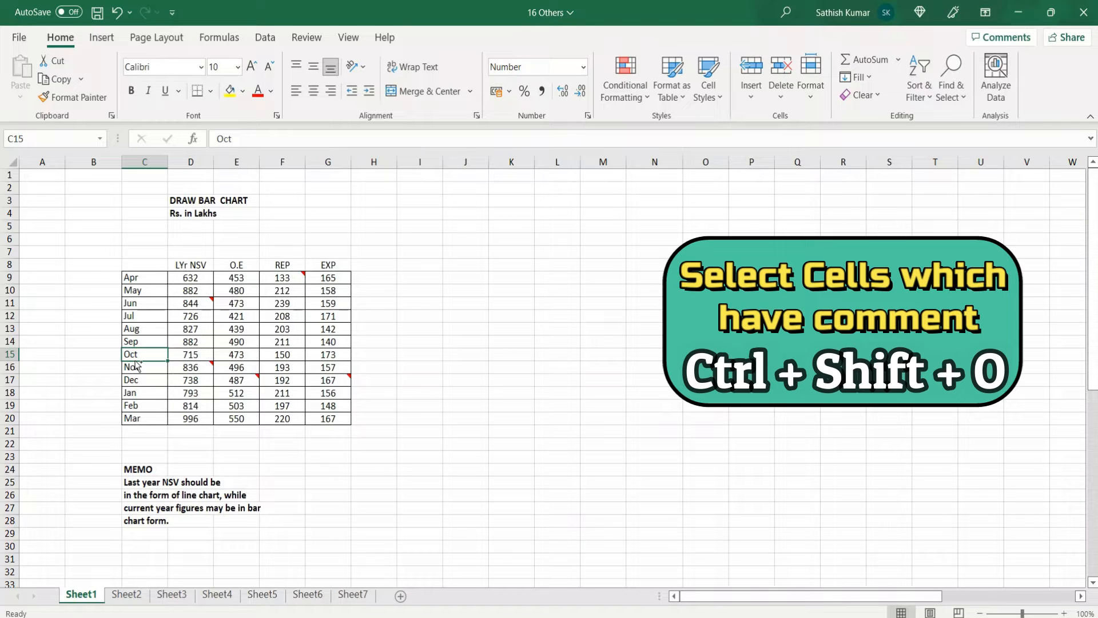
key("ctrl+shift+o")
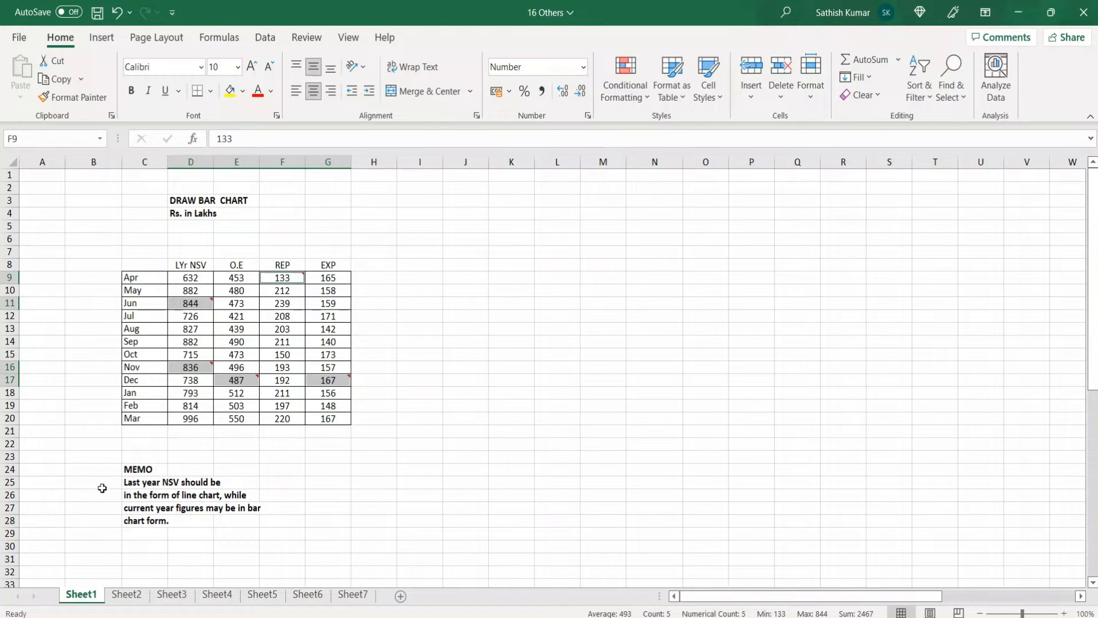
left_click(49, 357)
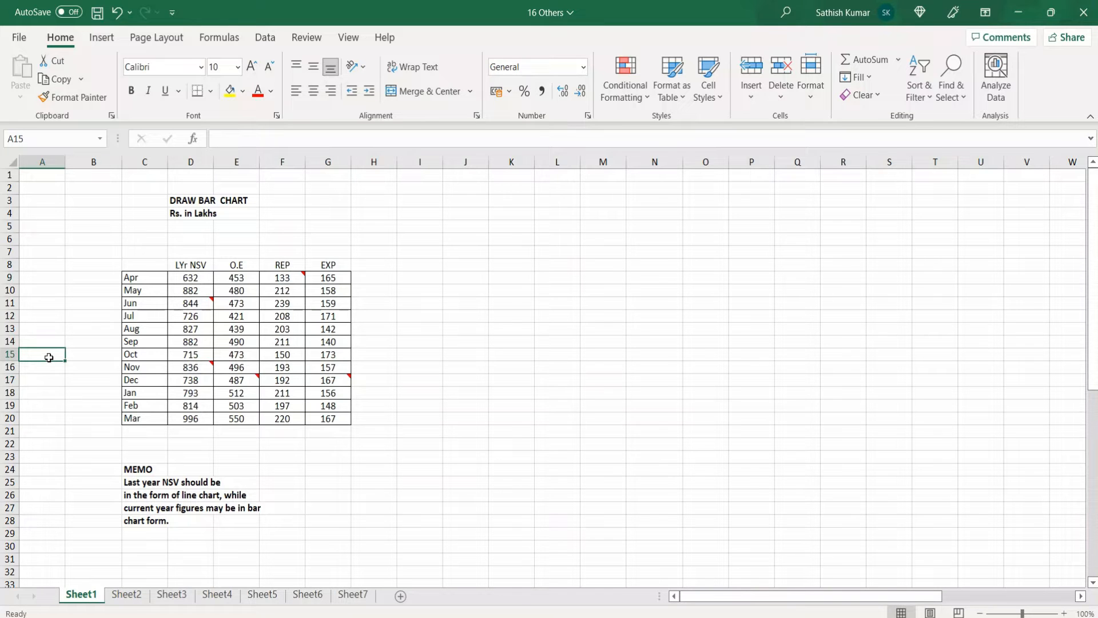
Group the Chevrolet brand rows 2 to 8 on Sheet2, and collapse and expand the group
left_click(135, 595)
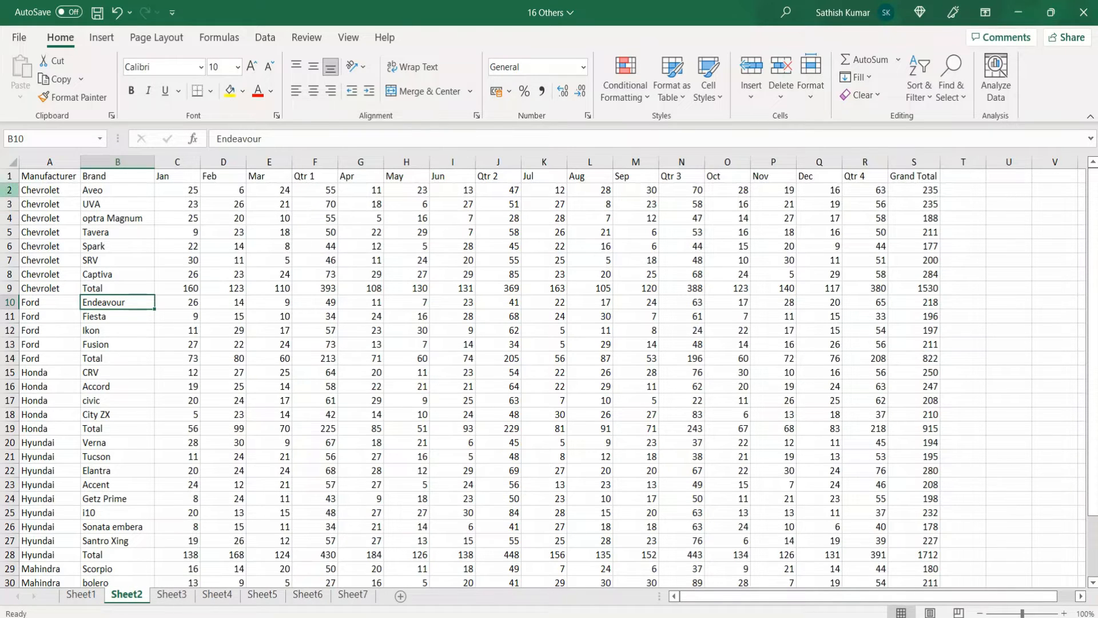
left_click_drag(10, 190, 10, 274)
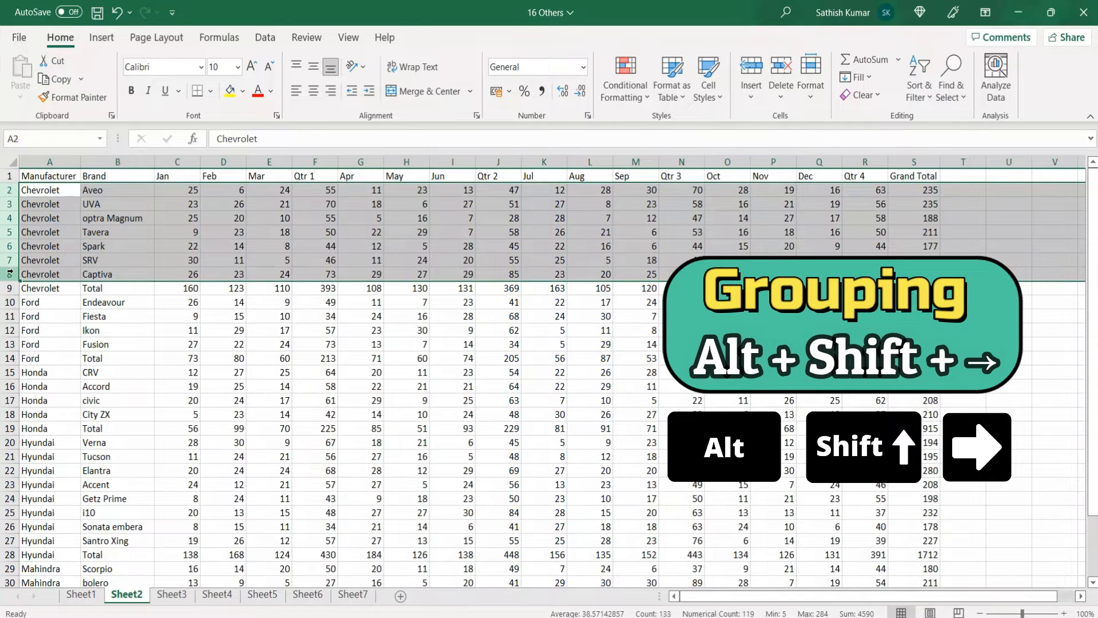
key("alt+shift+Right")
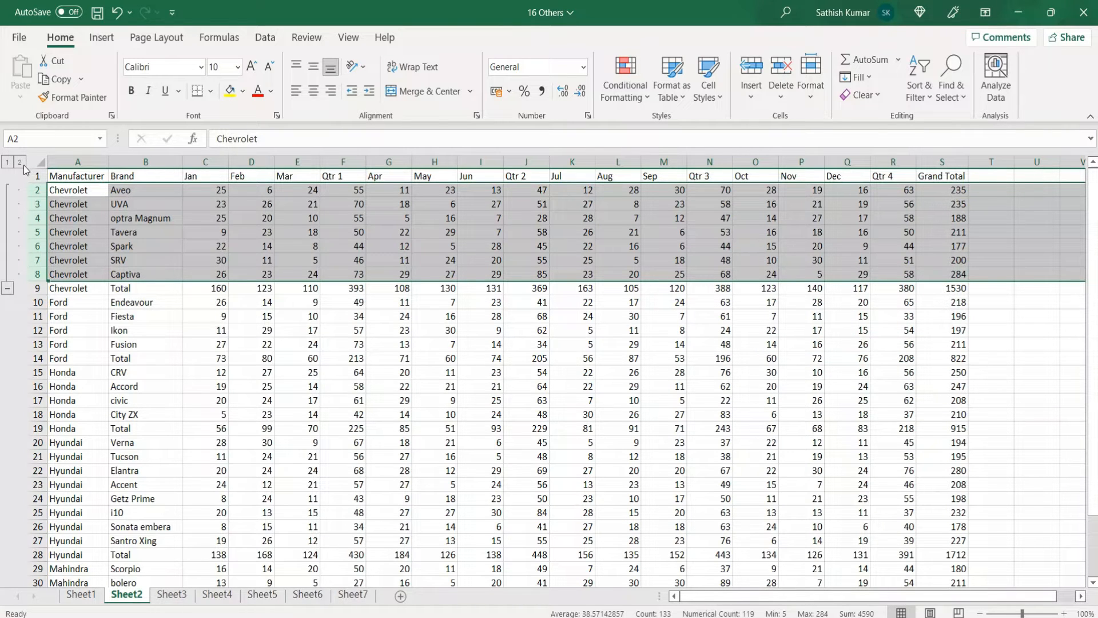
left_click(8, 163)
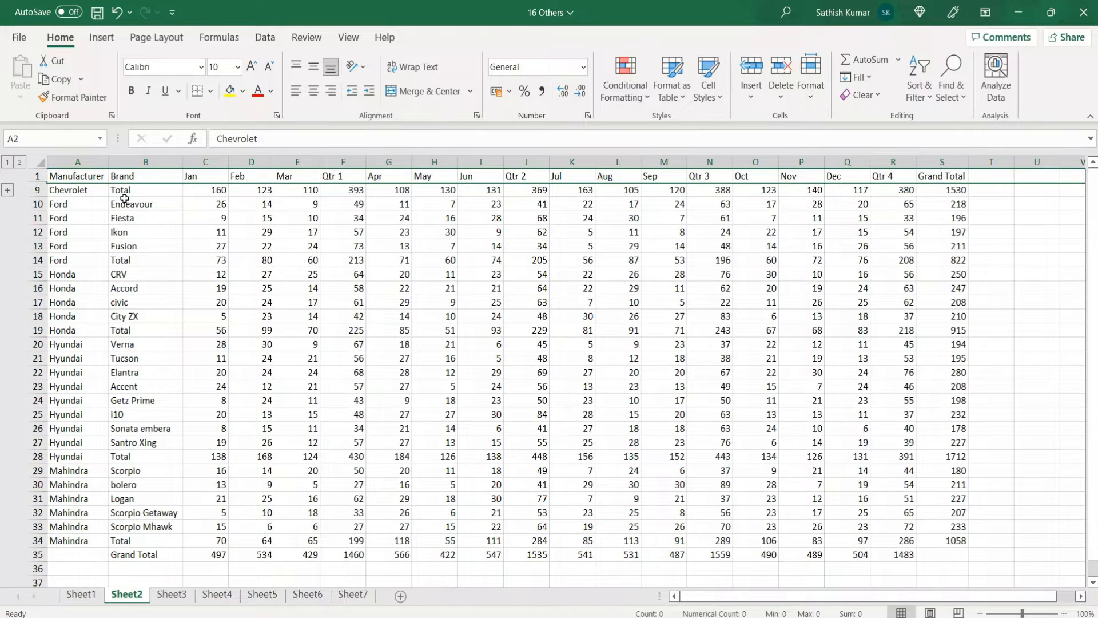
left_click(21, 163)
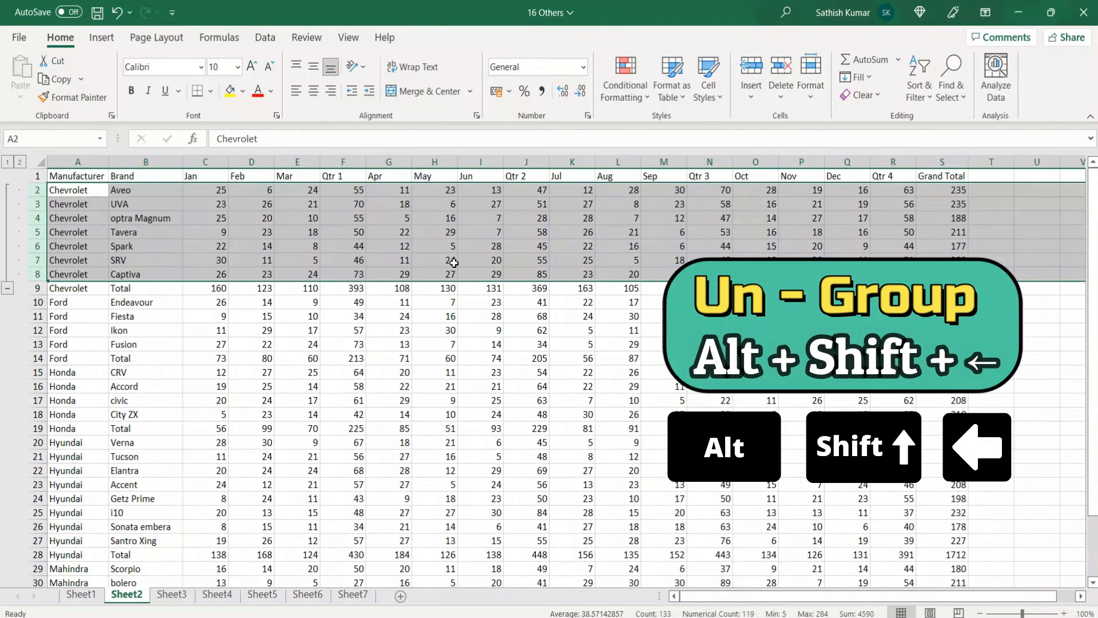
Ungroup the Chevrolet rows 2 to 8 and group them again
key("alt+shift+Left")
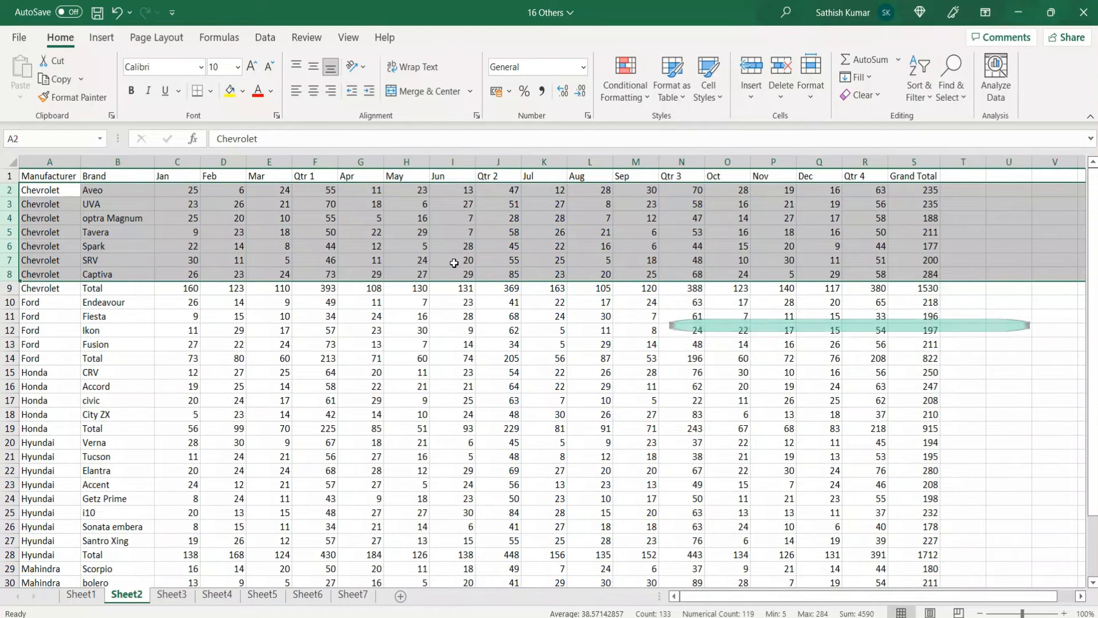
key("alt+shift+Right")
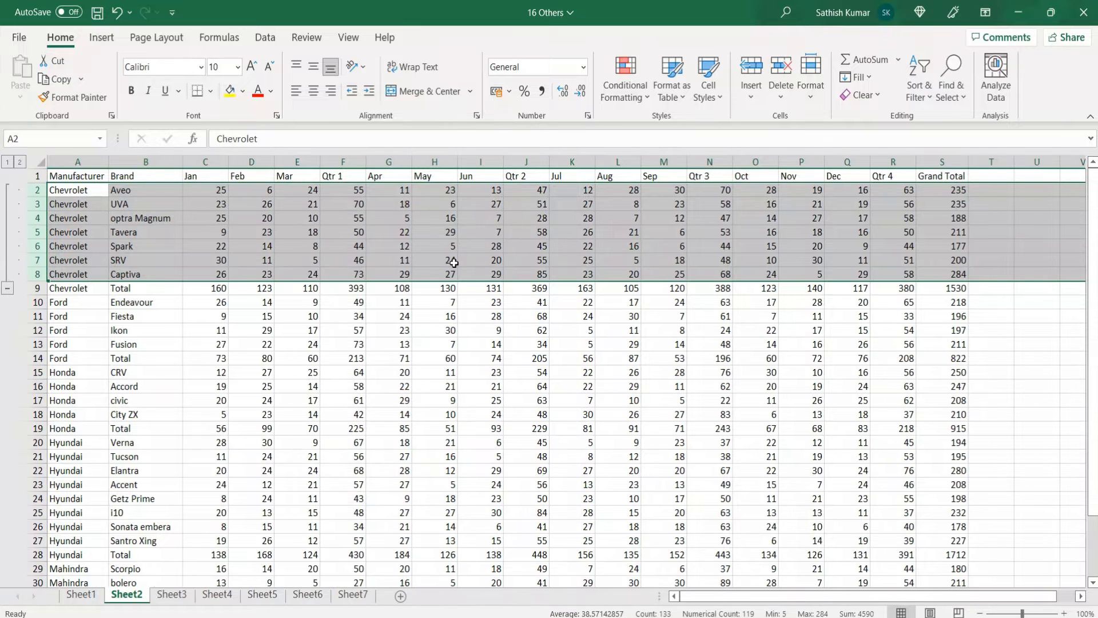
Group the brand rows of each remaining manufacturer separately, leaving out the totals: rows 10–13, 15–18, 20–27 and 29–33
left_click(35, 303)
left_click_drag(35, 302, 37, 346)
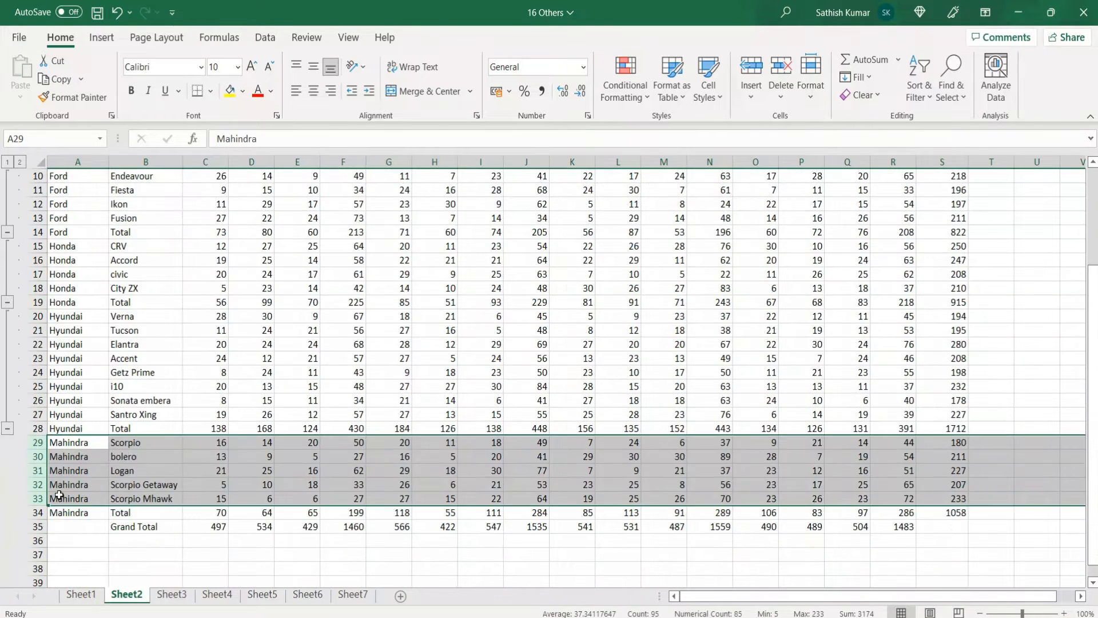
key("alt+shift+Right")
Group the whole table, rows 1 to 35 from the header to Grand Total, as an outer outline level
scroll(115, 537, "up", 3)
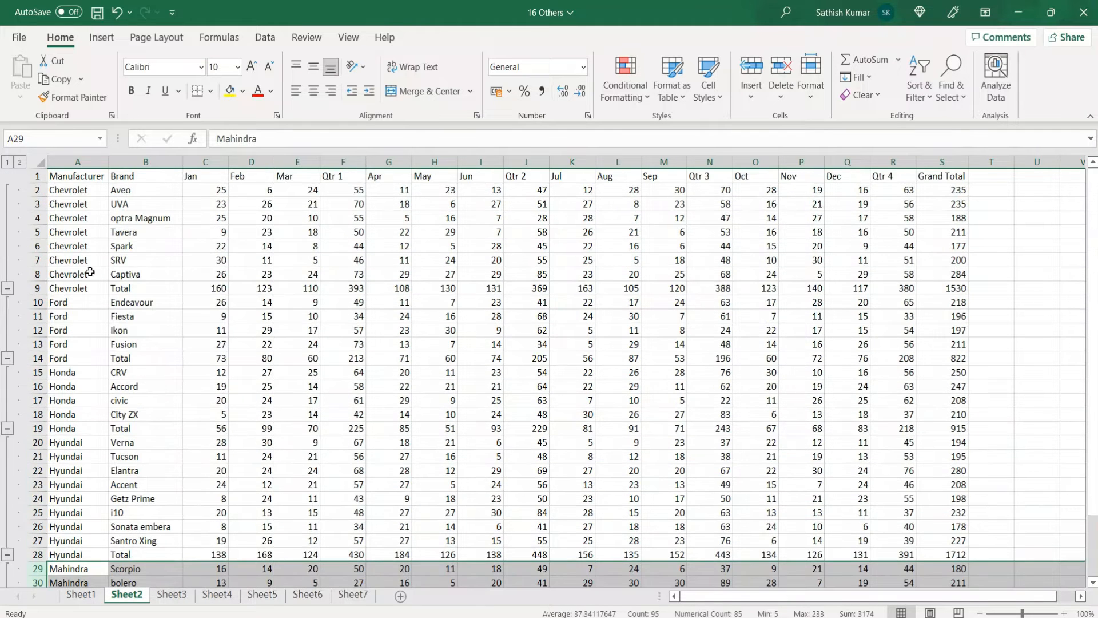
left_click(33, 176)
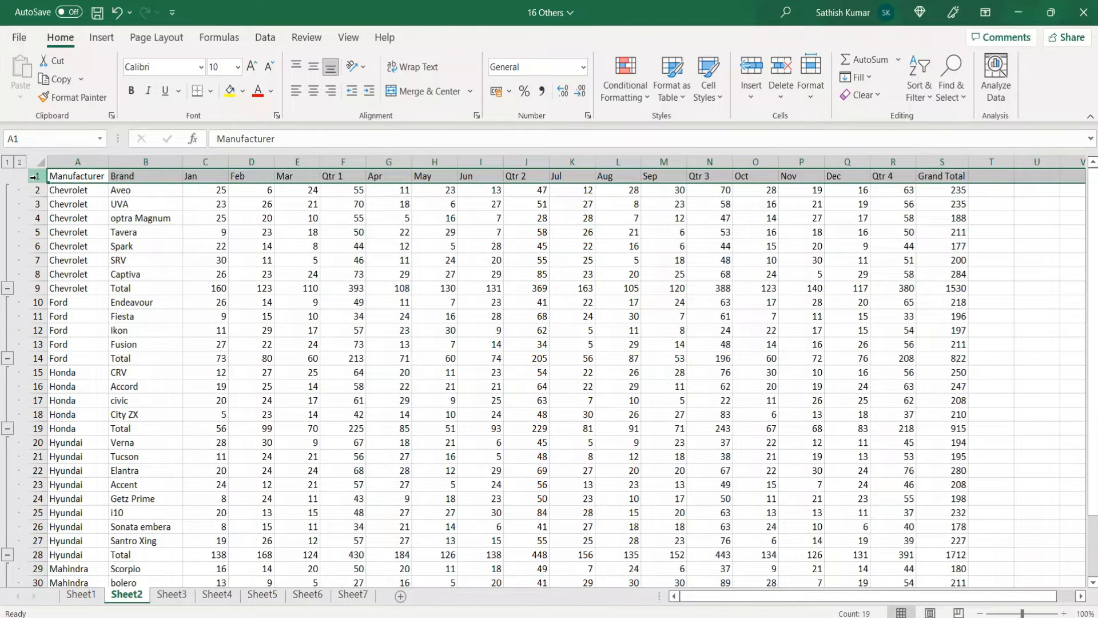
key("ctrl+shift+Down")
key("shift+Down")
key("alt+shift+Right")
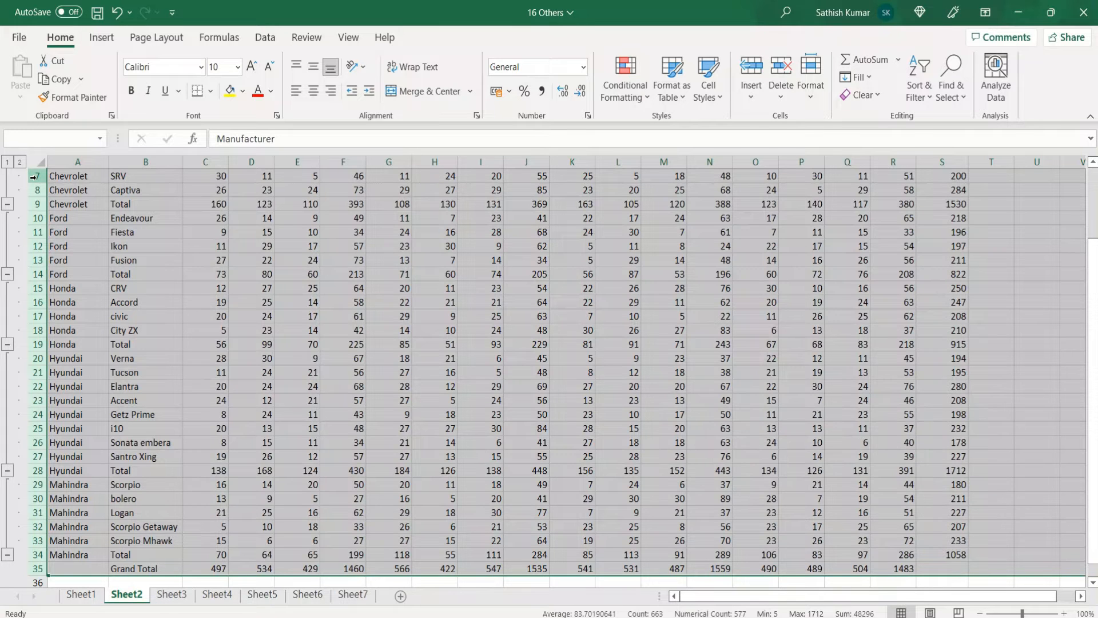
scroll(35, 181, "up", 2)
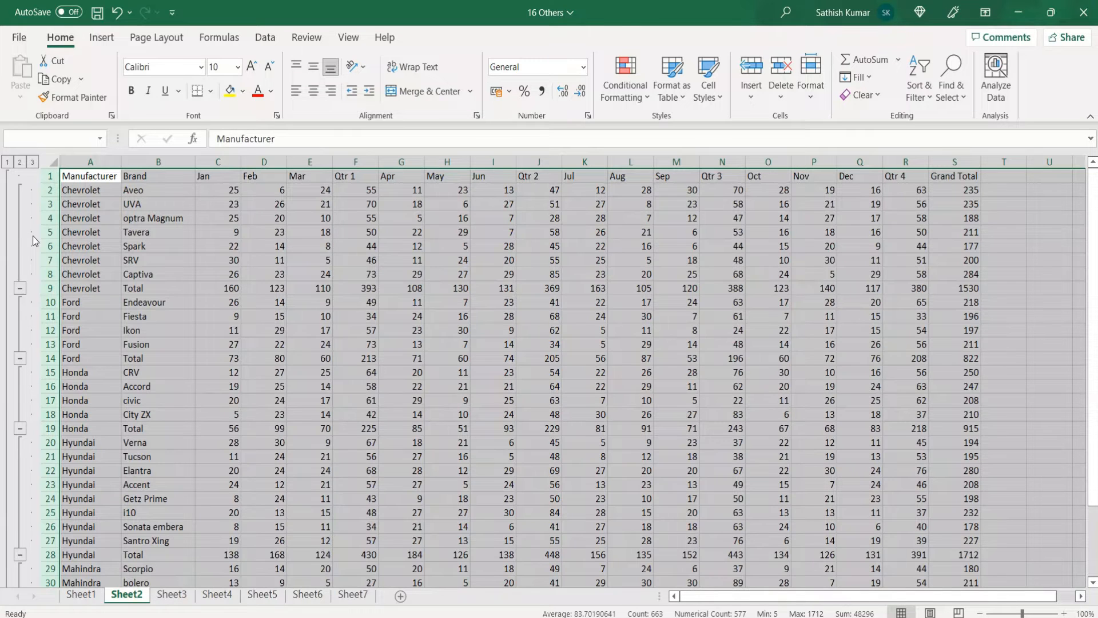
Show outline levels 1, 2 and 3 of the grouped rows in turn, repeat the sequence, and leave every row expanded
left_click(80, 177)
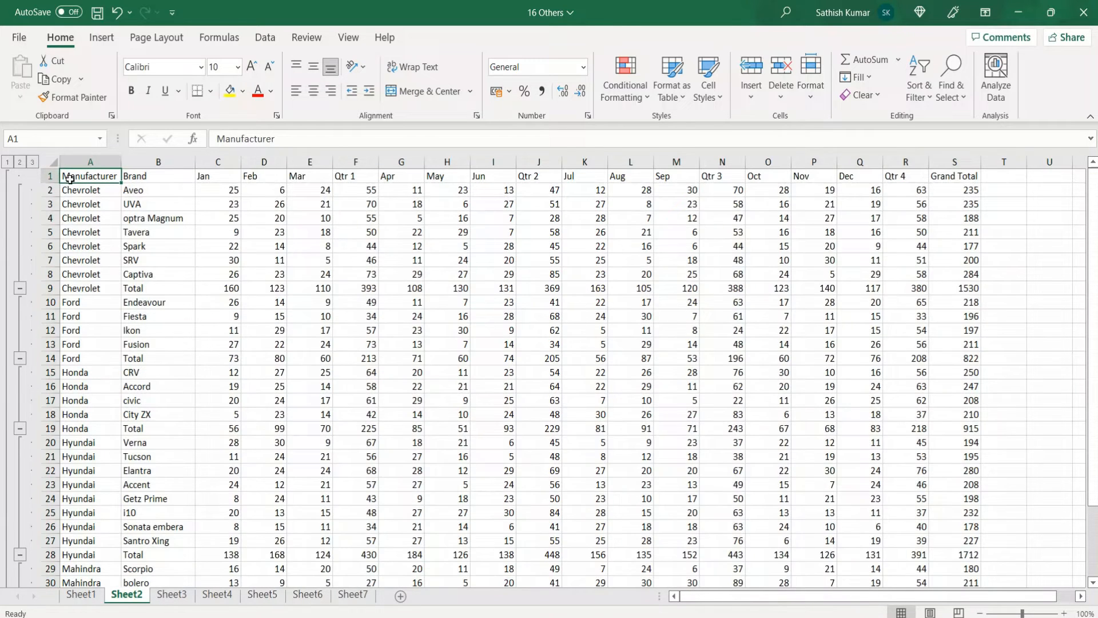
left_click(7, 163)
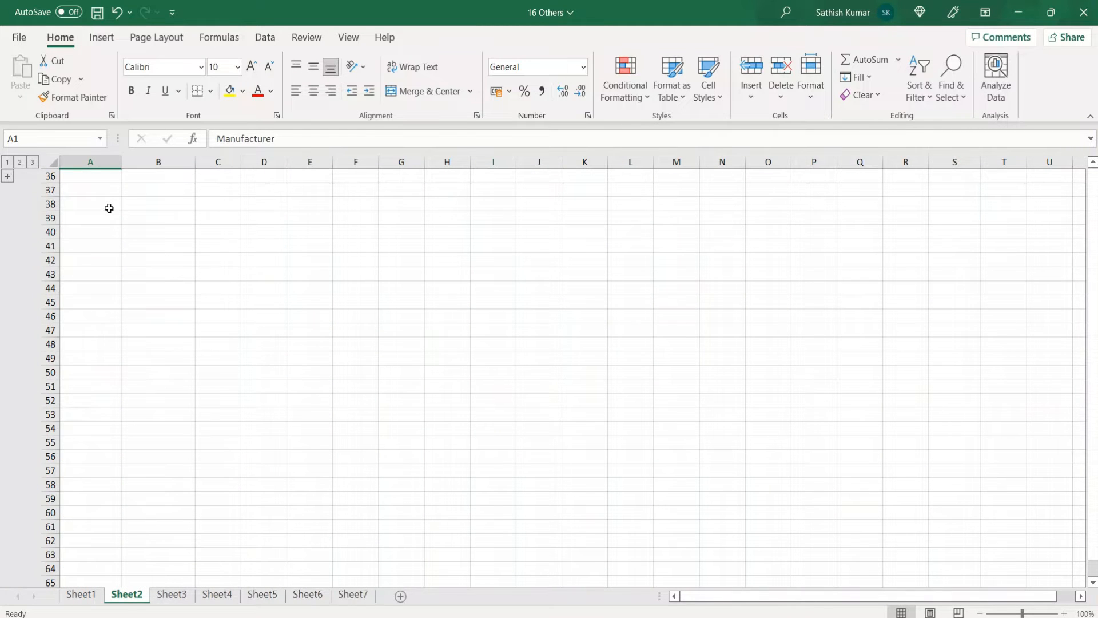
left_click(20, 163)
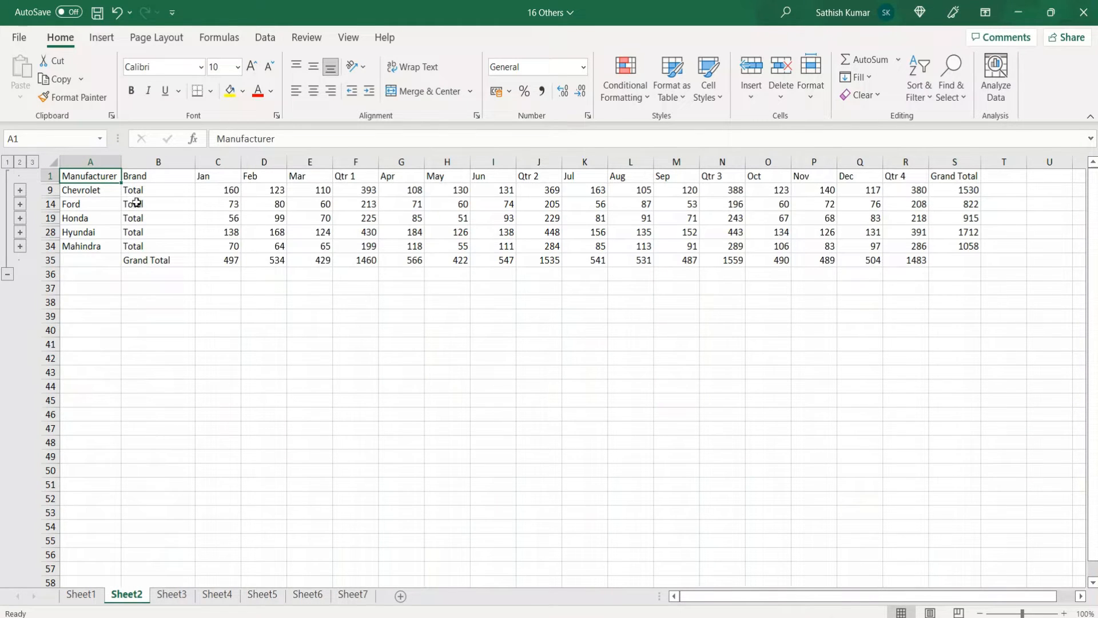
left_click(33, 163)
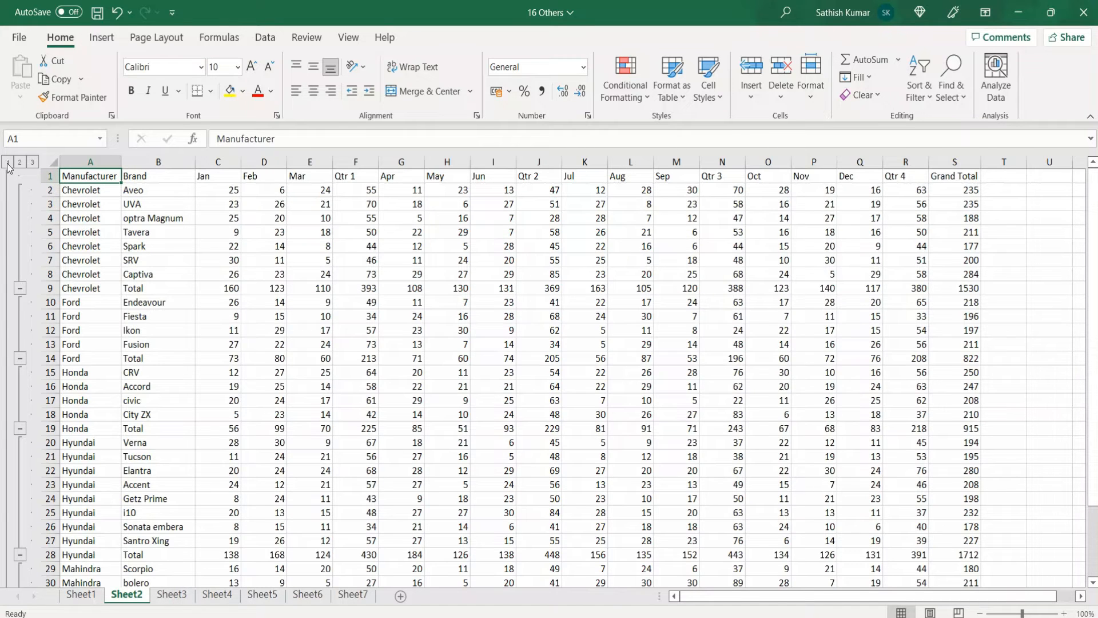
left_click(7, 163)
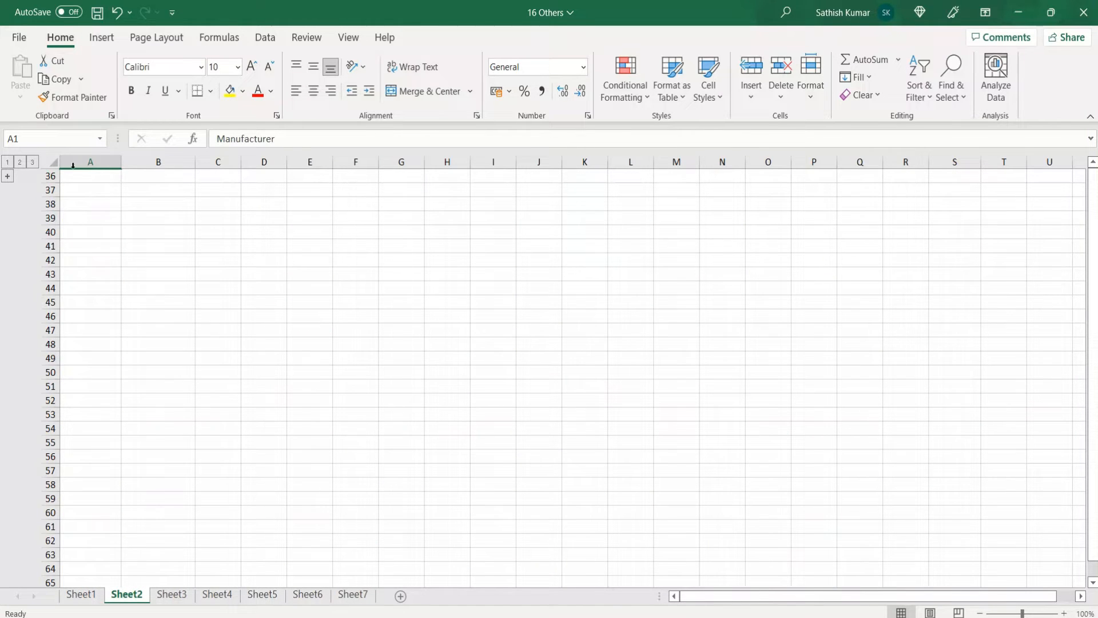
left_click(21, 165)
left_click(20, 163)
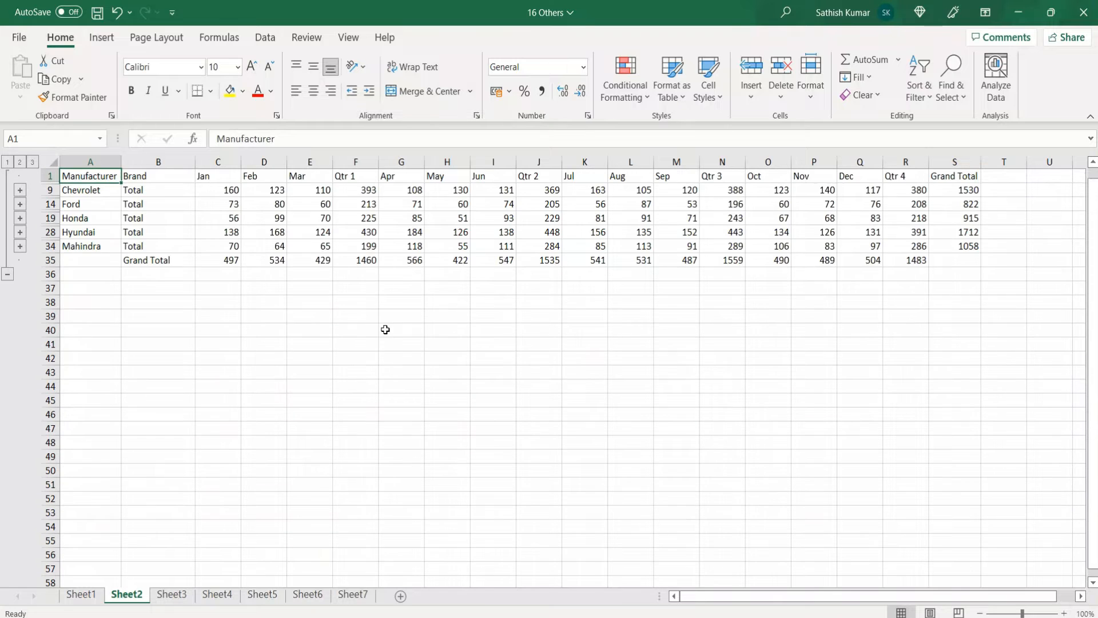
left_click(33, 163)
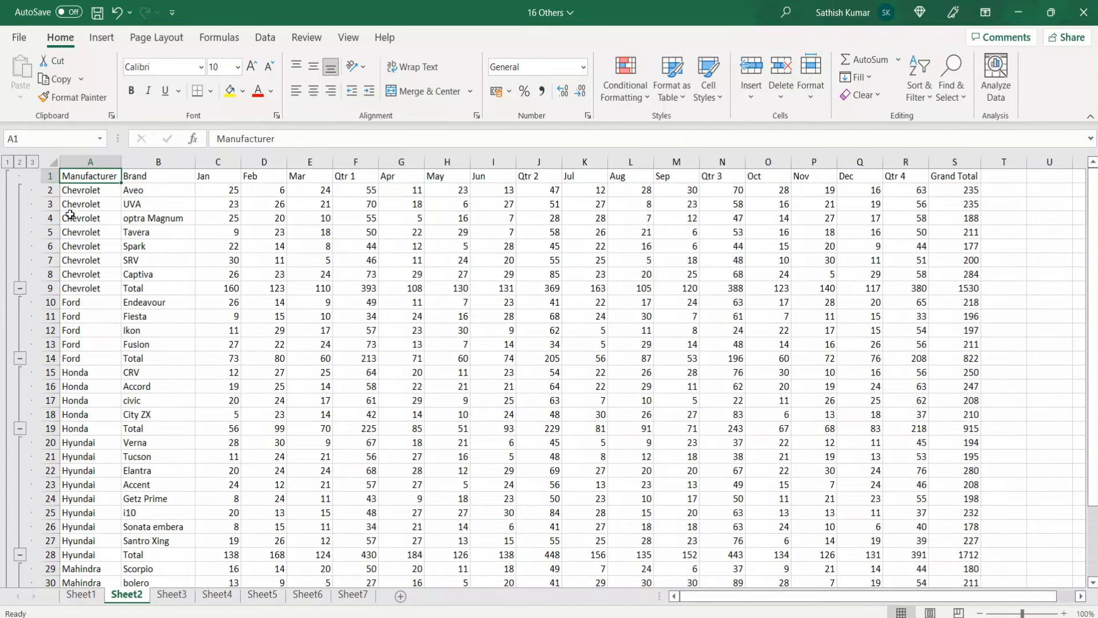
left_click(162, 247)
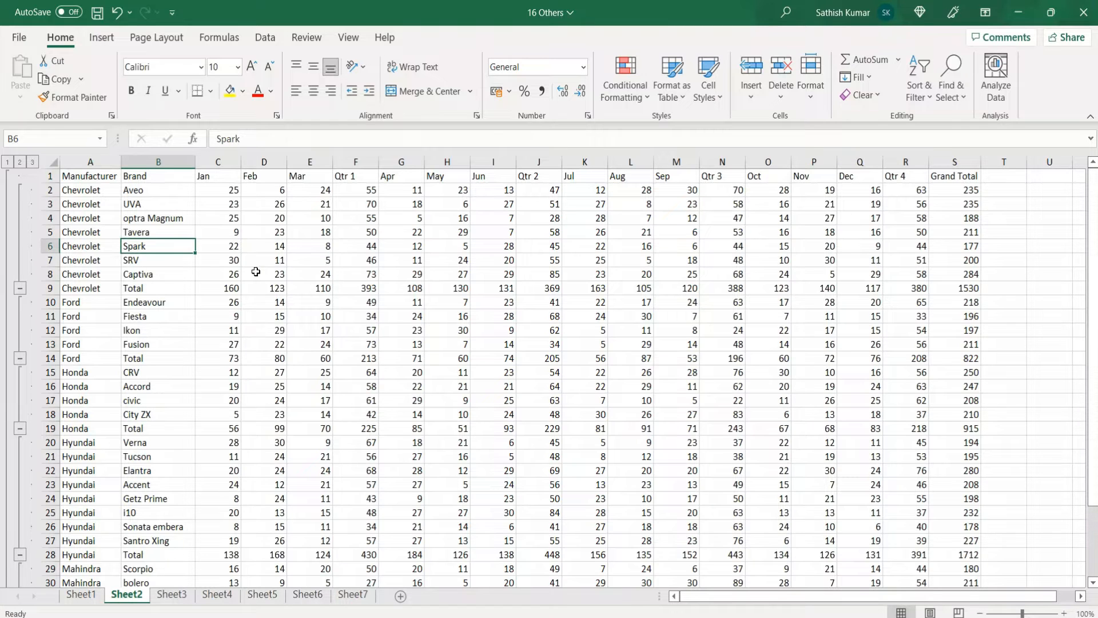
Group the month columns of each quarter separately, leaving out the quarter totals: C–E, G–I, K–M and O–Q
left_click(237, 161)
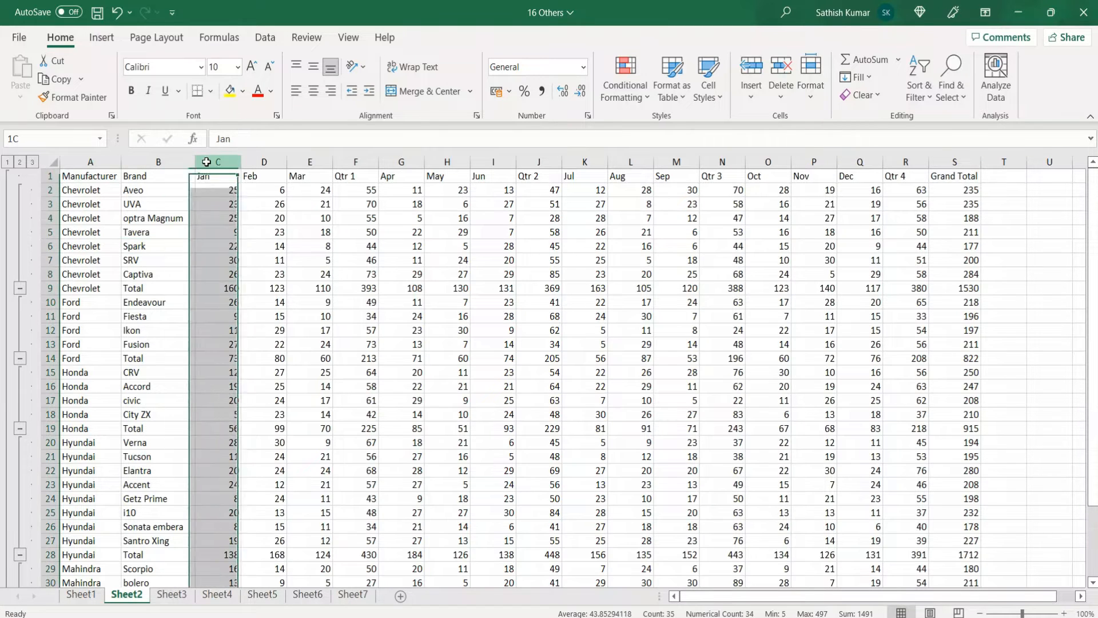
left_click_drag(236, 162, 295, 160)
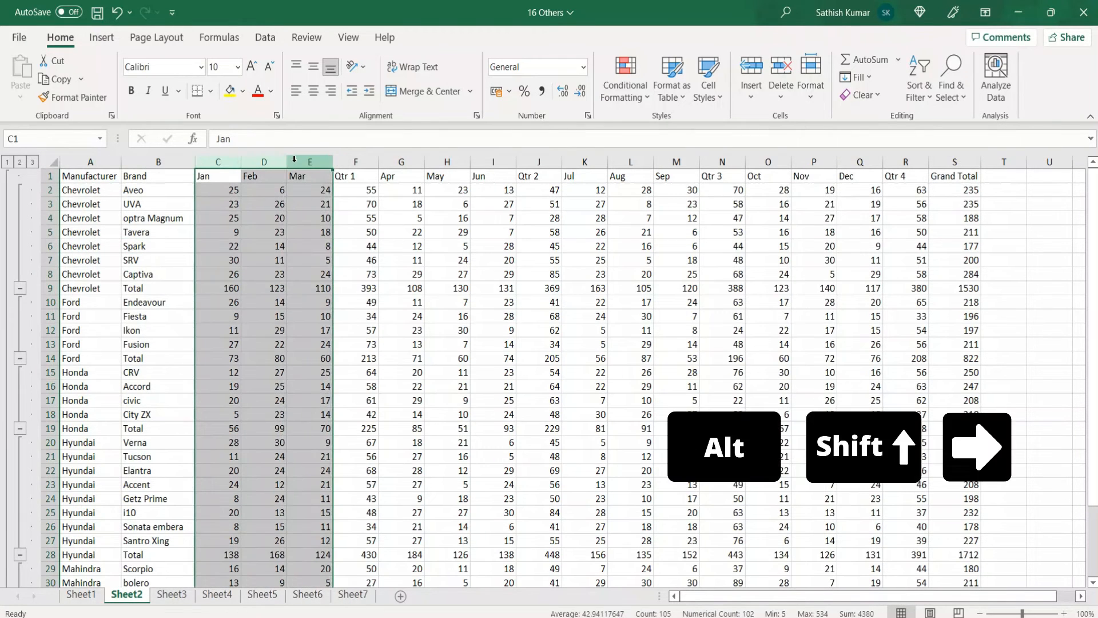
key("alt+shift+Right")
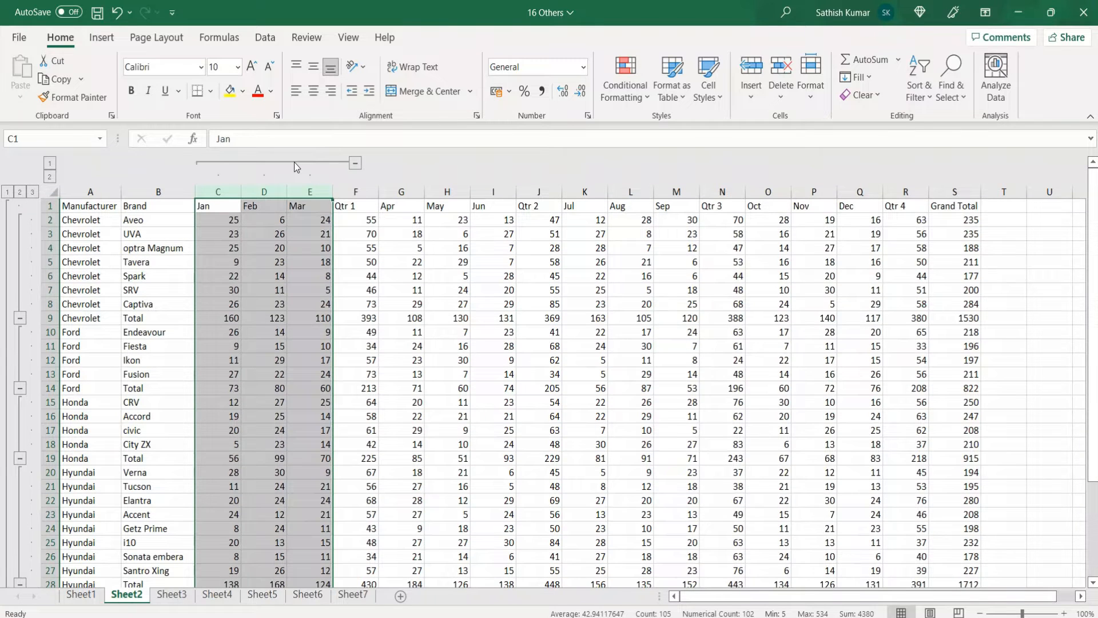
left_click(408, 194)
left_click_drag(407, 194, 481, 189)
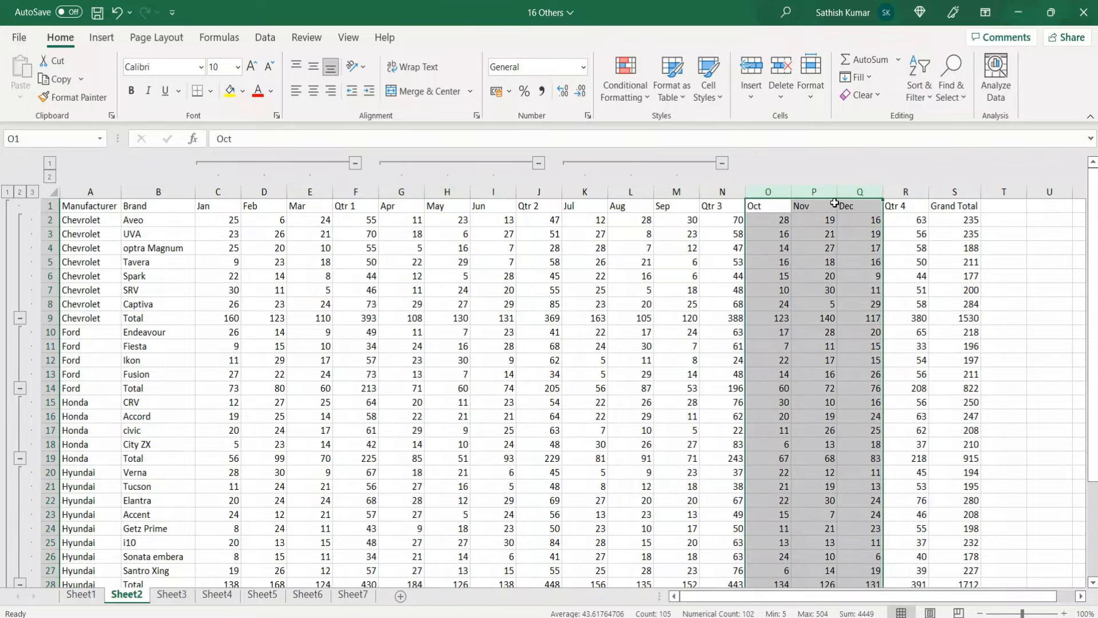
key("alt+shift+Right")
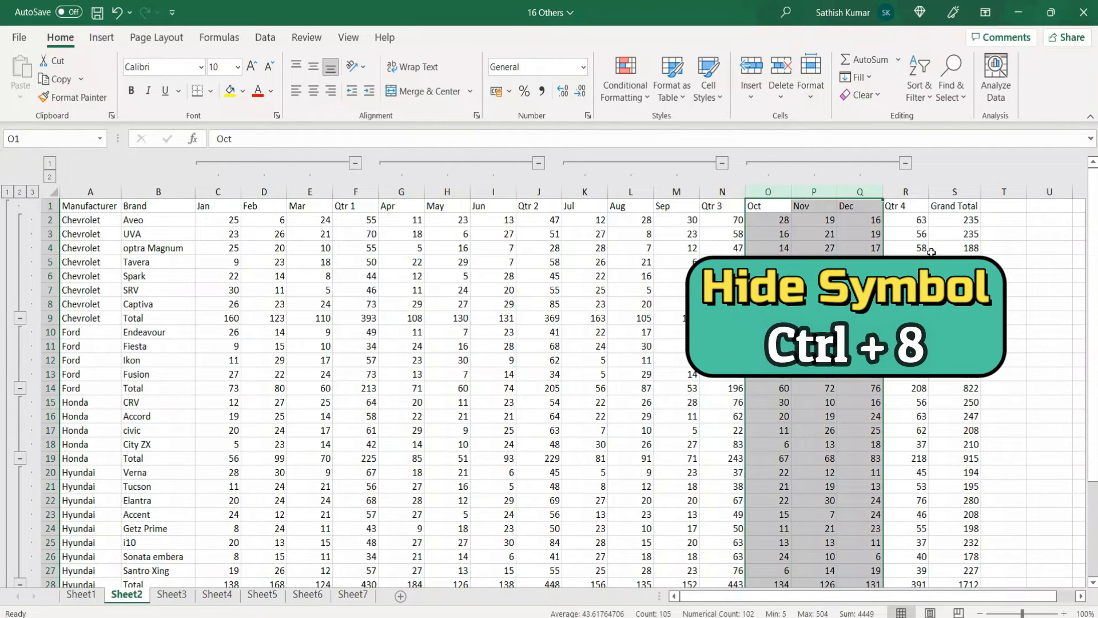
Hide the outline symbols on Sheet2 and show them again, twice
key("ctrl+8")
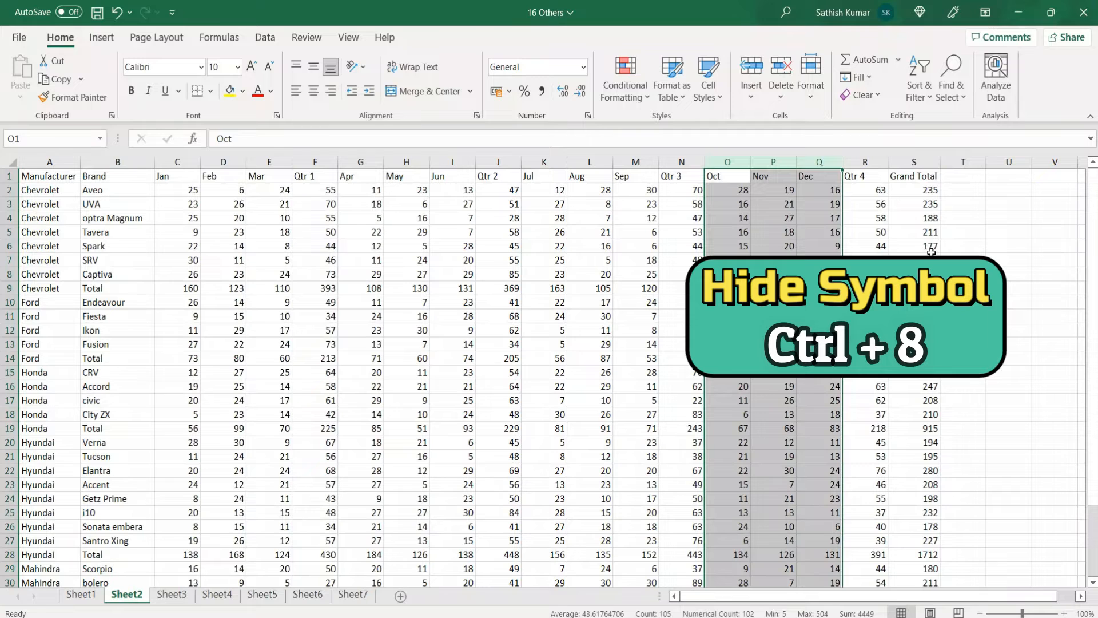
left_click(504, 288)
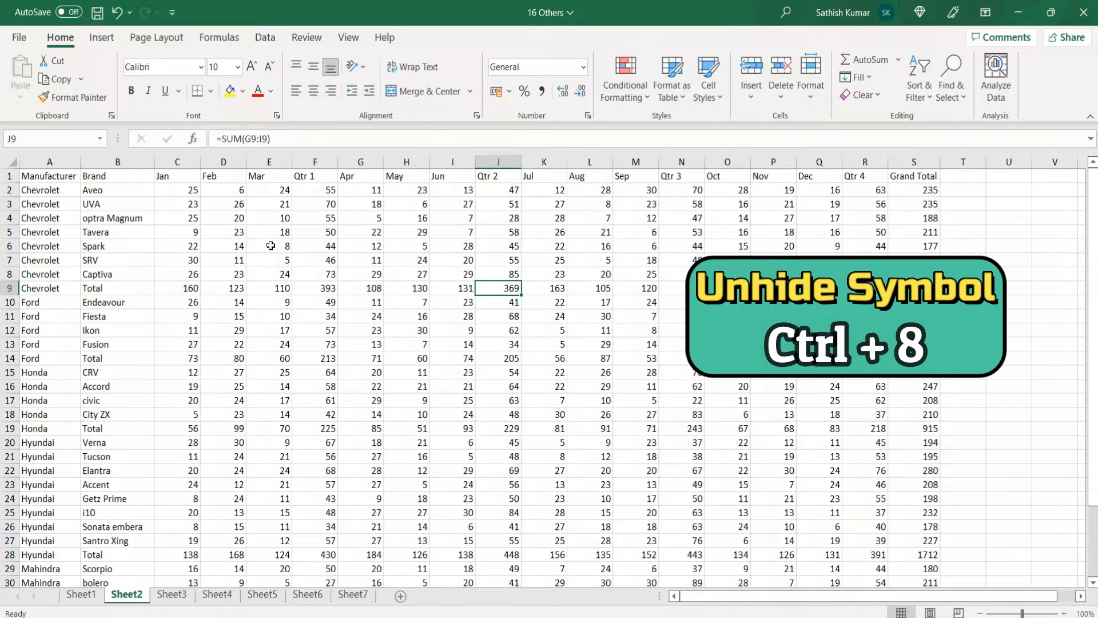
key("ctrl+8")
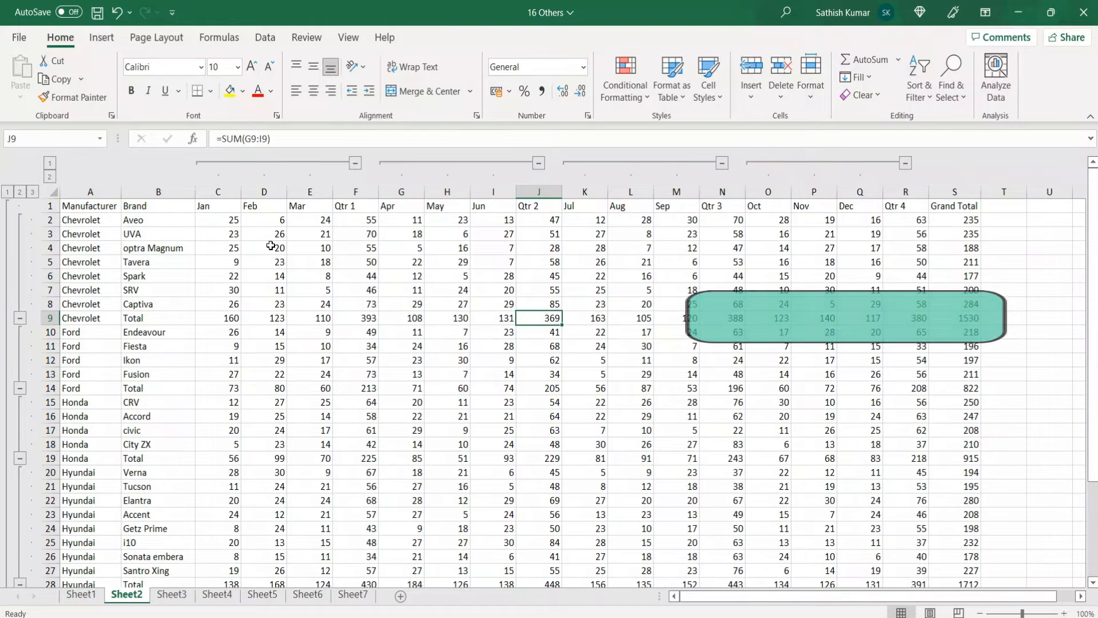
key("ctrl+8")
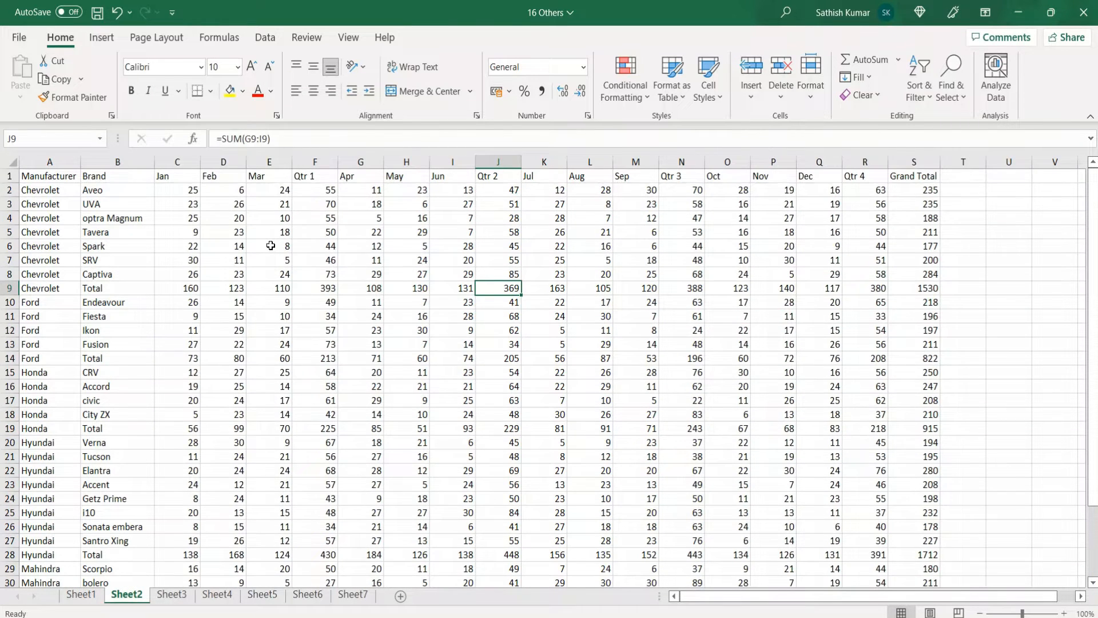
key("ctrl+8")
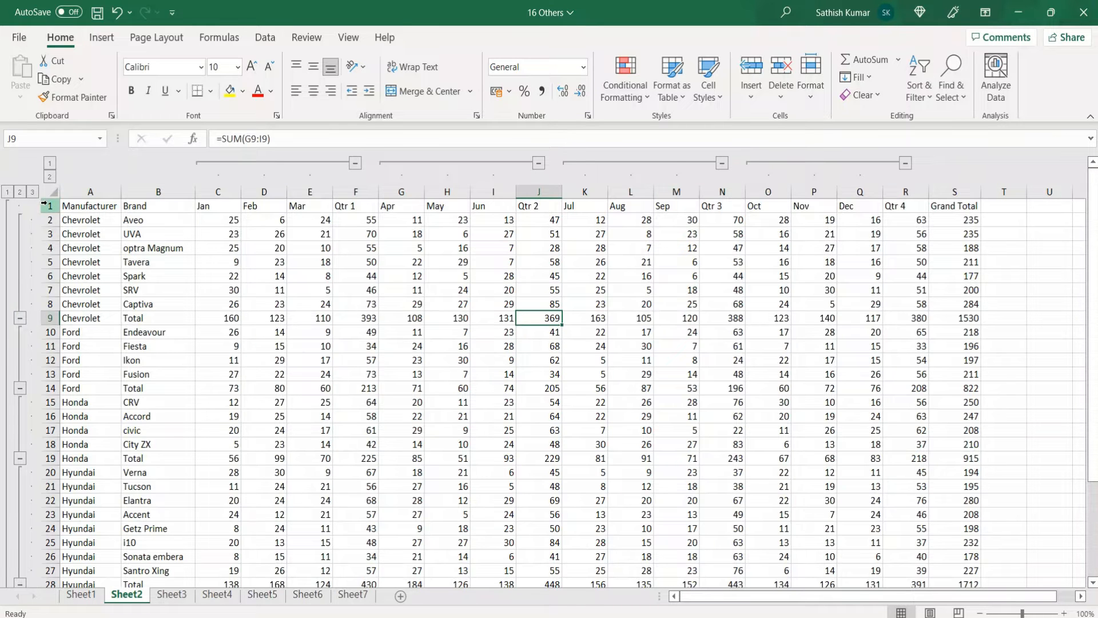
Ungroup rows 1 to 35 twice to remove both row outline levels, keeping the column groups
mouse_move(48, 206)
left_mouse_down()
mouse_move(48, 575)
mouse_move(67, 558)
left_mouse_up()
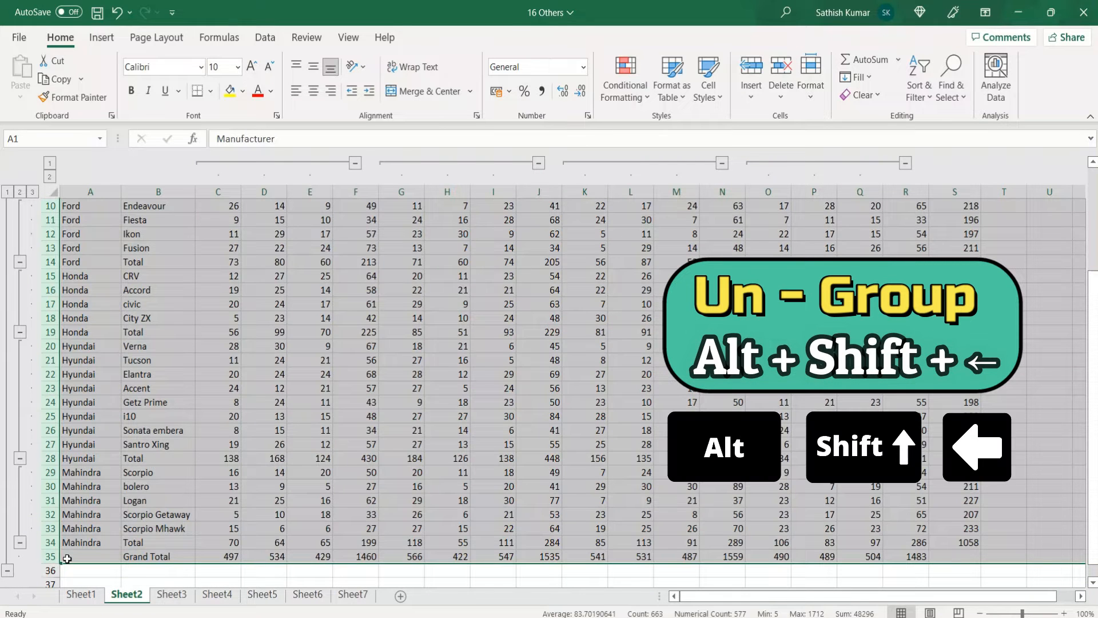
key("alt+shift+Left")
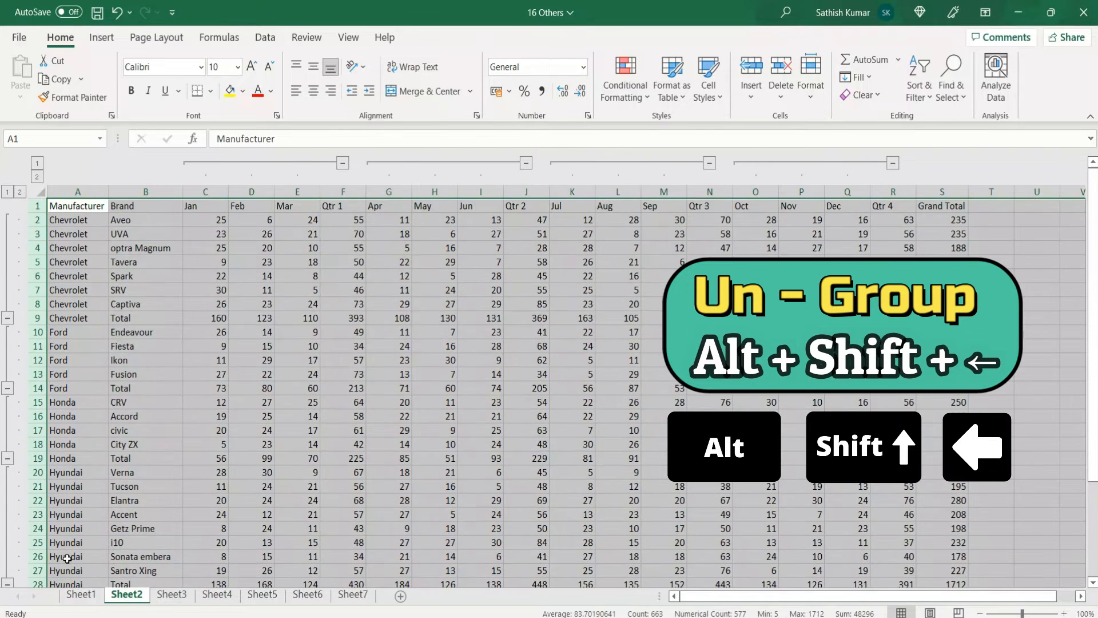
key("alt+shift+Left")
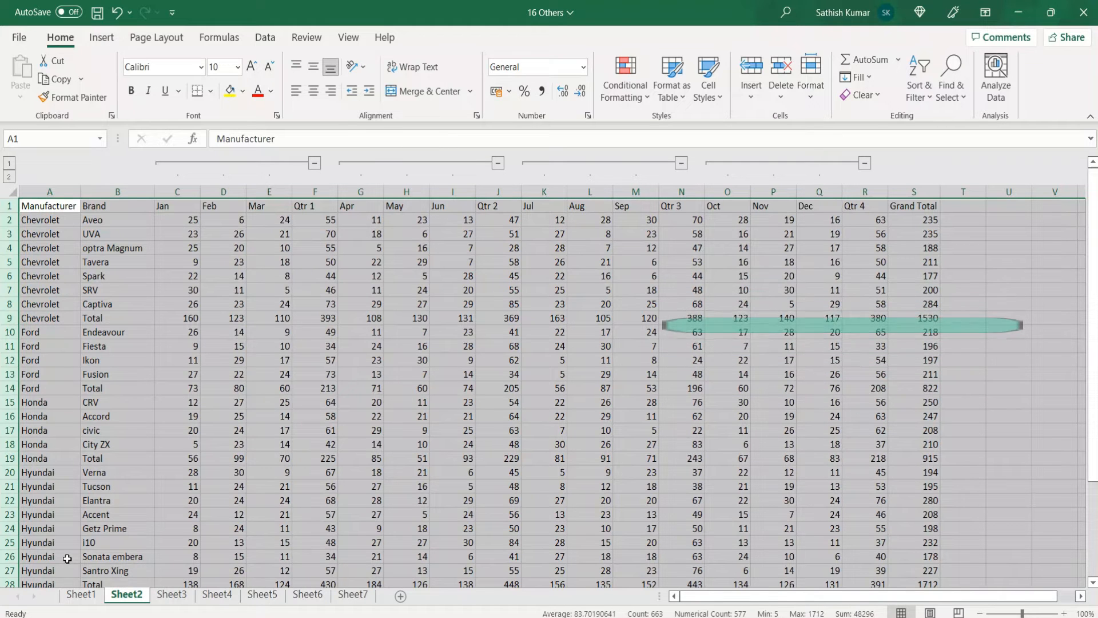
left_click(217, 517)
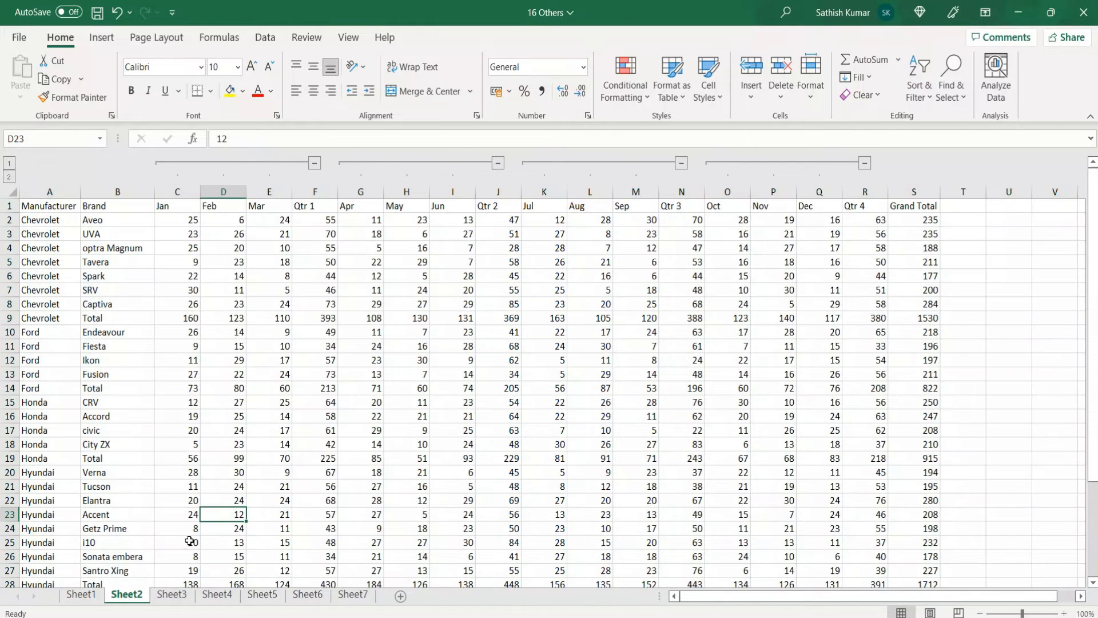
Convert the employee data on Sheet3, range A10:F315, into a table with headers
left_click(171, 595)
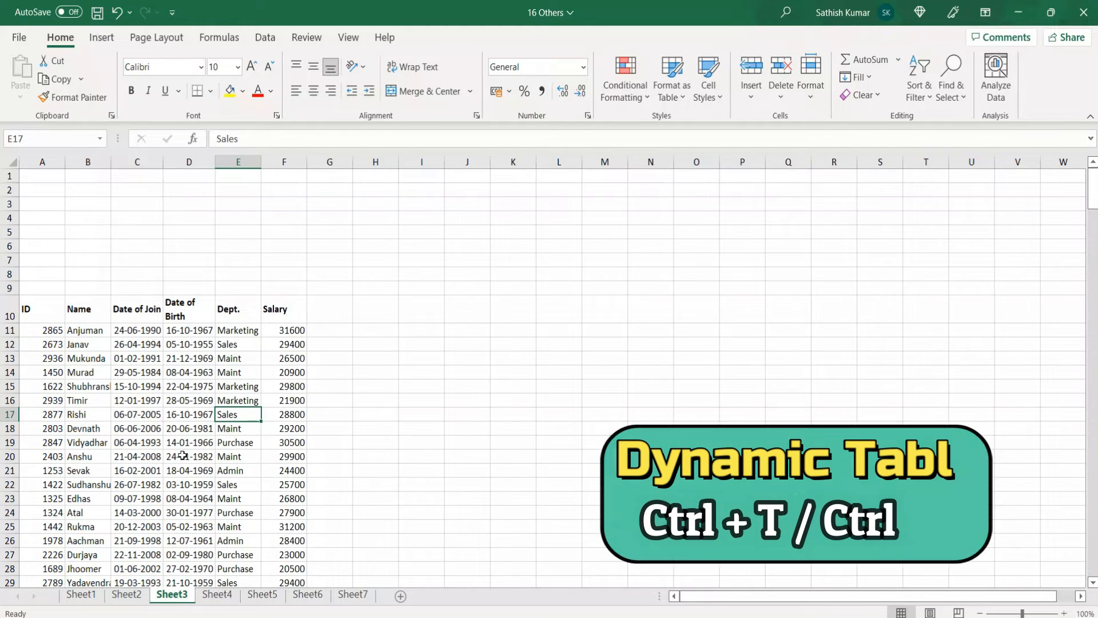
key("ctrl+t")
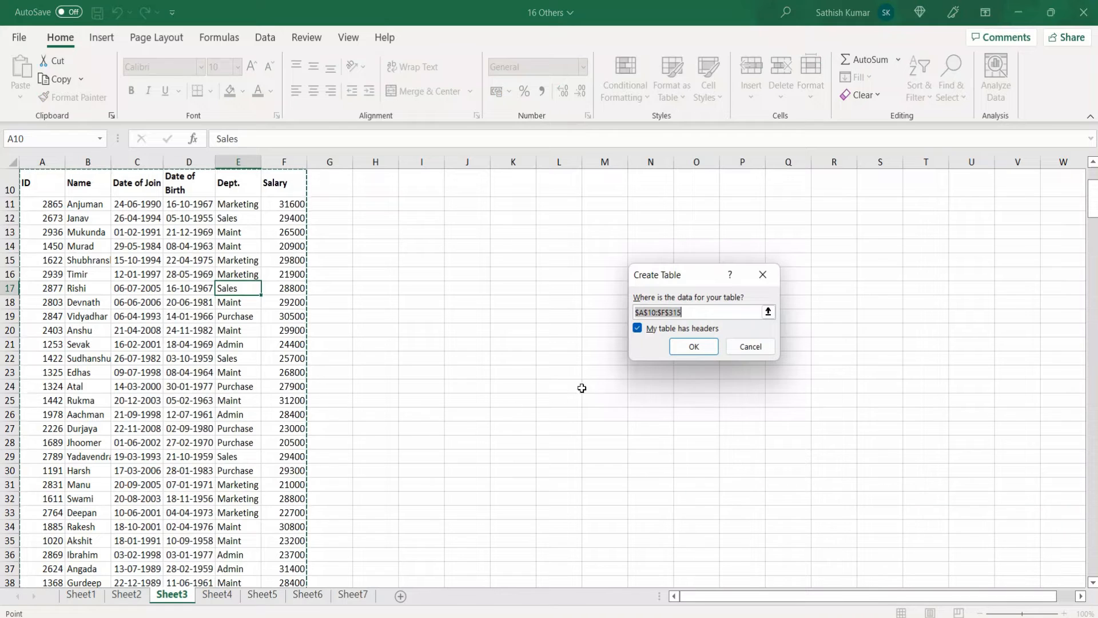
left_click(692, 347)
left_click(282, 357)
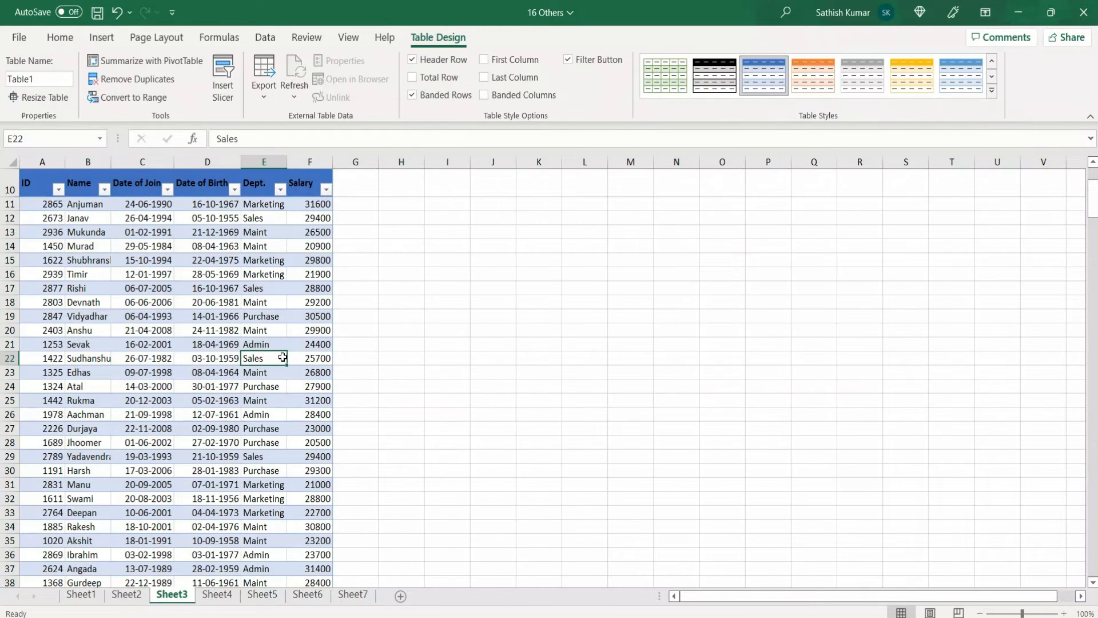
Insert a slicer for the Dept. column of the employee table
scroll(283, 357, "up", 3)
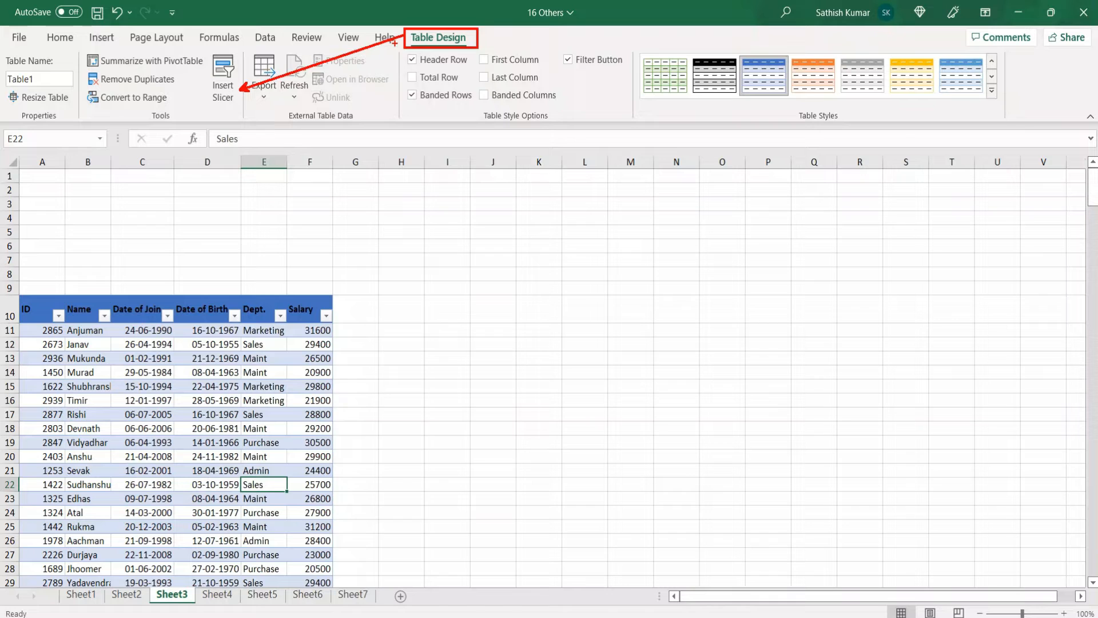
key("Escape")
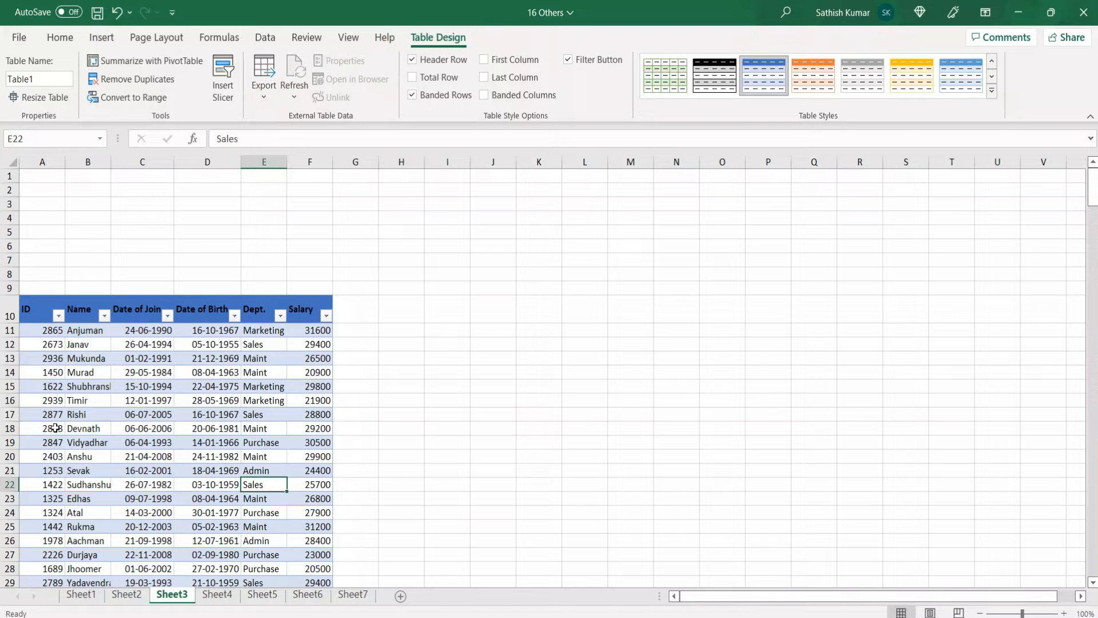
left_click(218, 96)
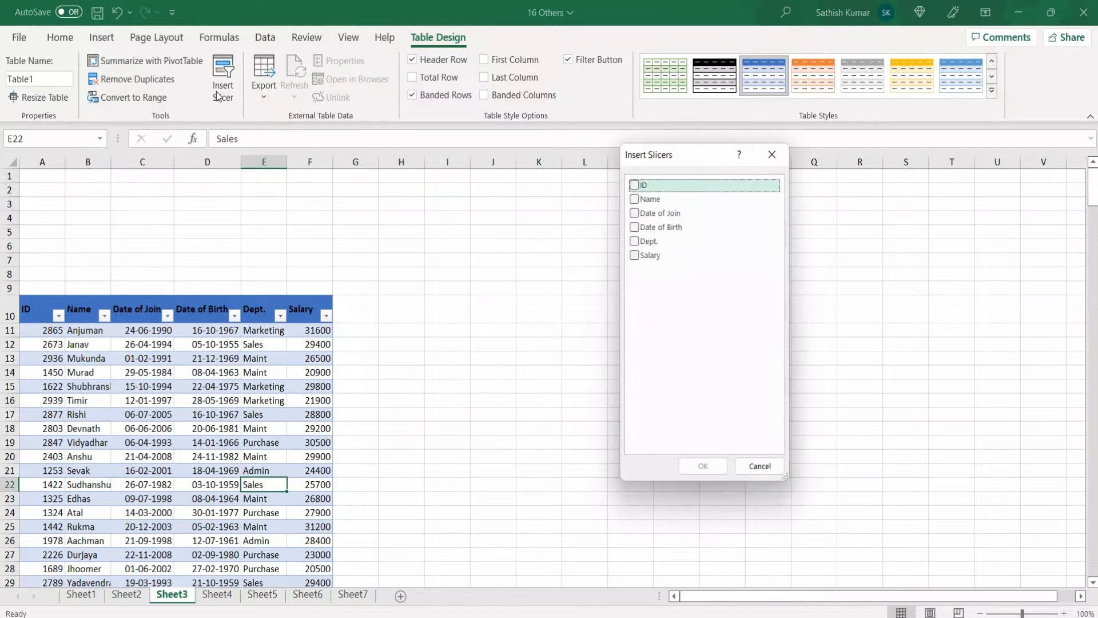
left_click(635, 245)
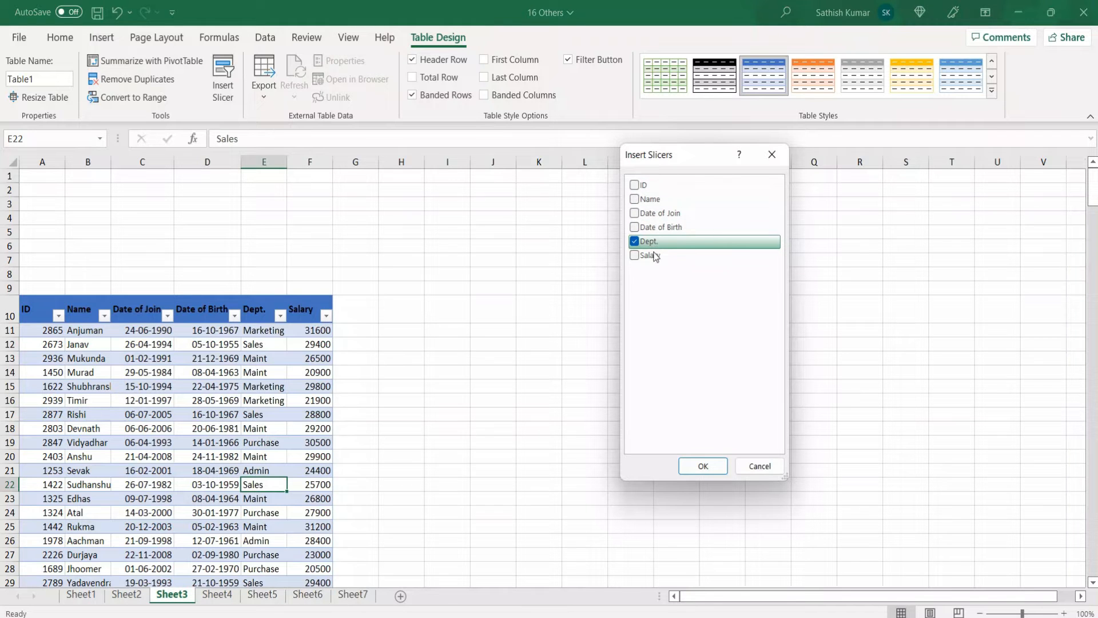
left_click(704, 466)
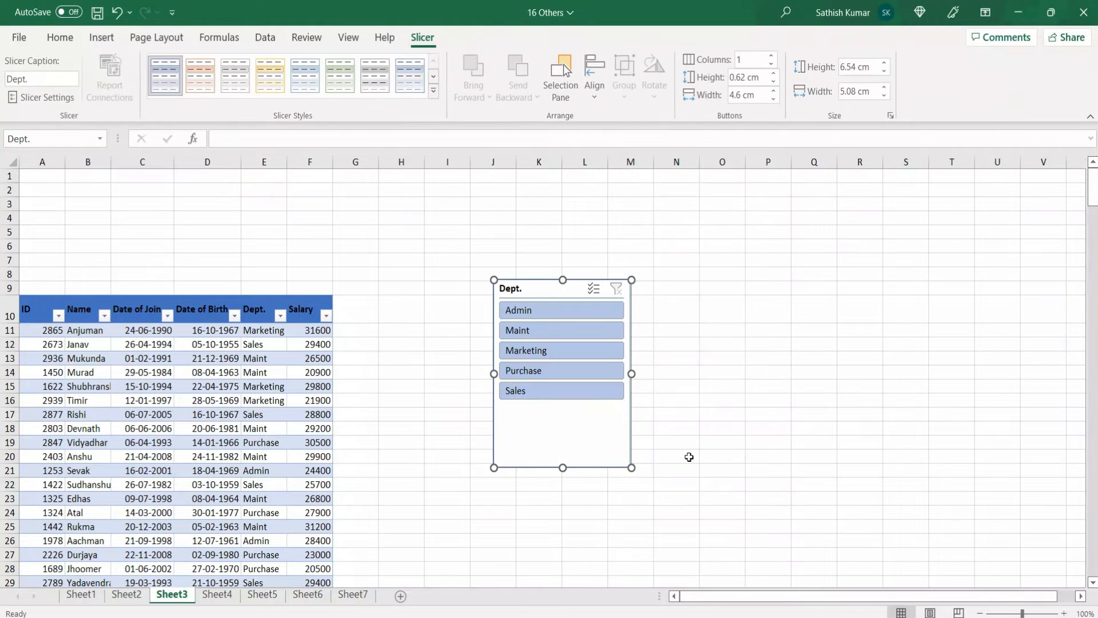
Filter the table with the Dept. slicer by Admin, Maint and Marketing in turn, and clear the slicer's filter
left_click(537, 310)
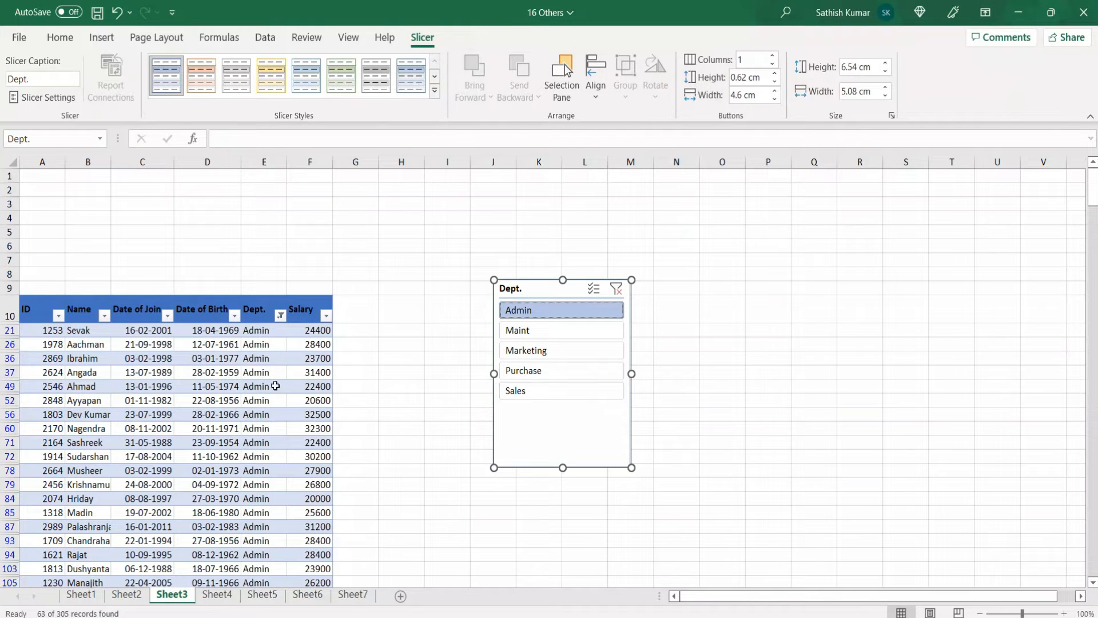
left_click(549, 338)
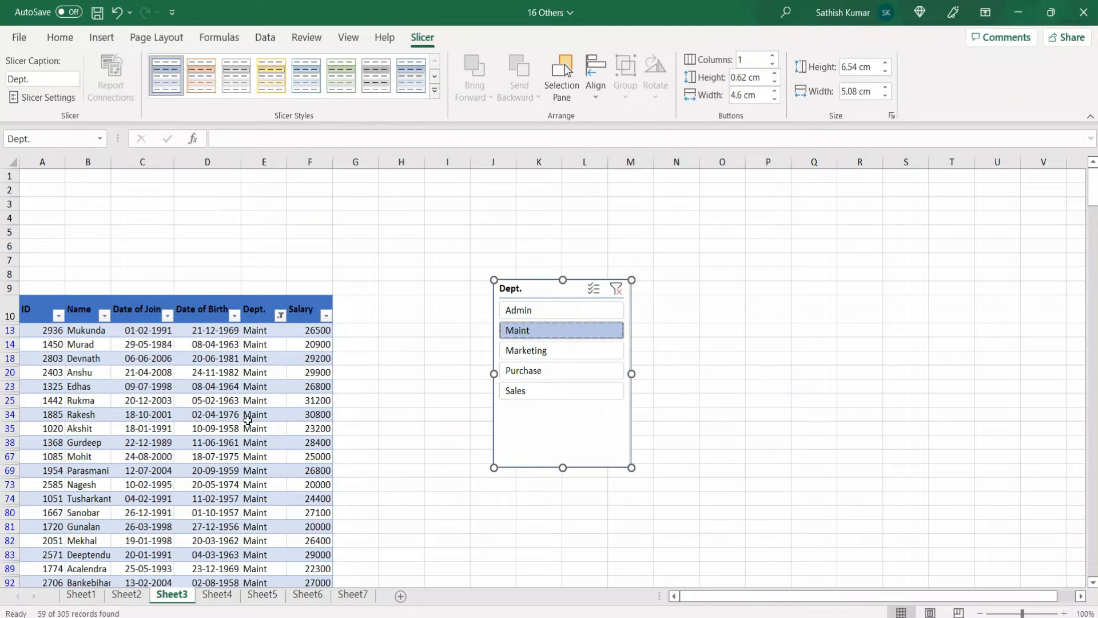
left_click(511, 357)
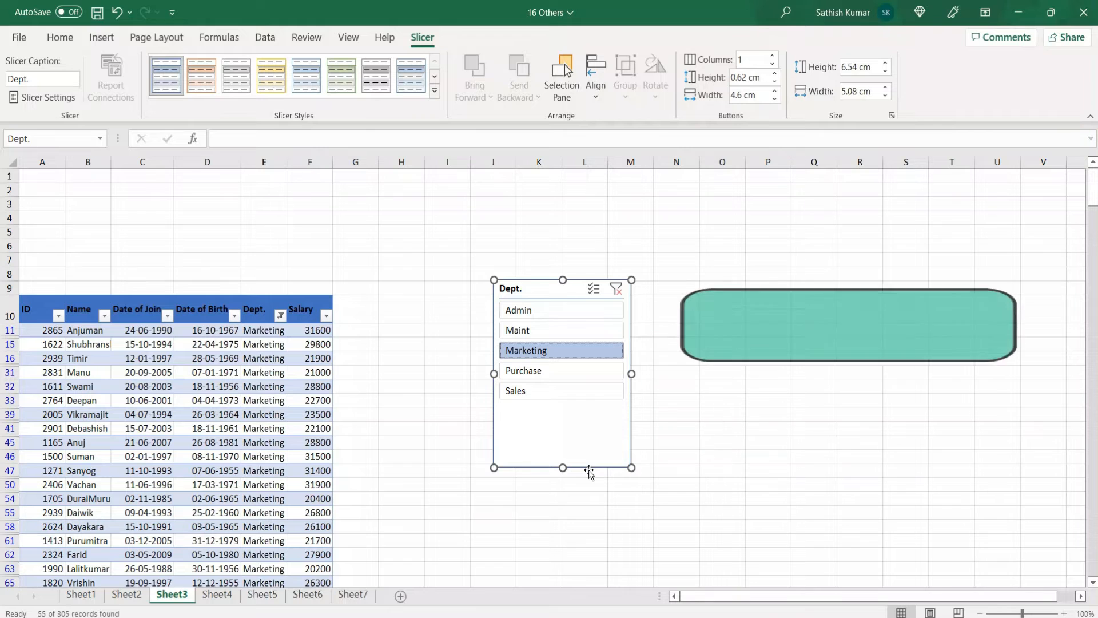
key("alt")
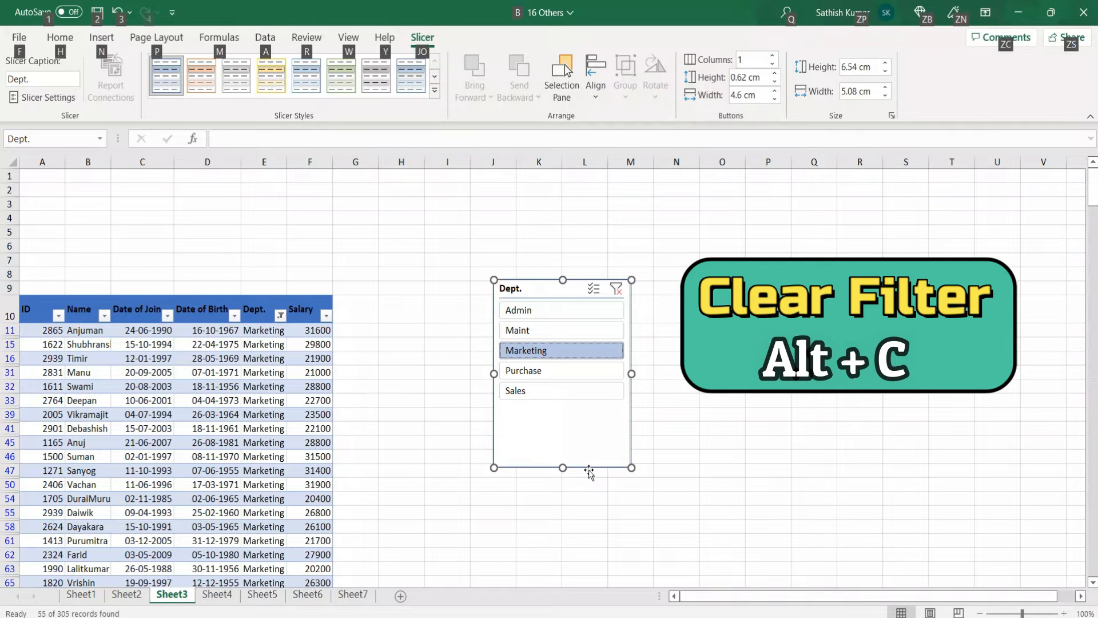
key("alt+c")
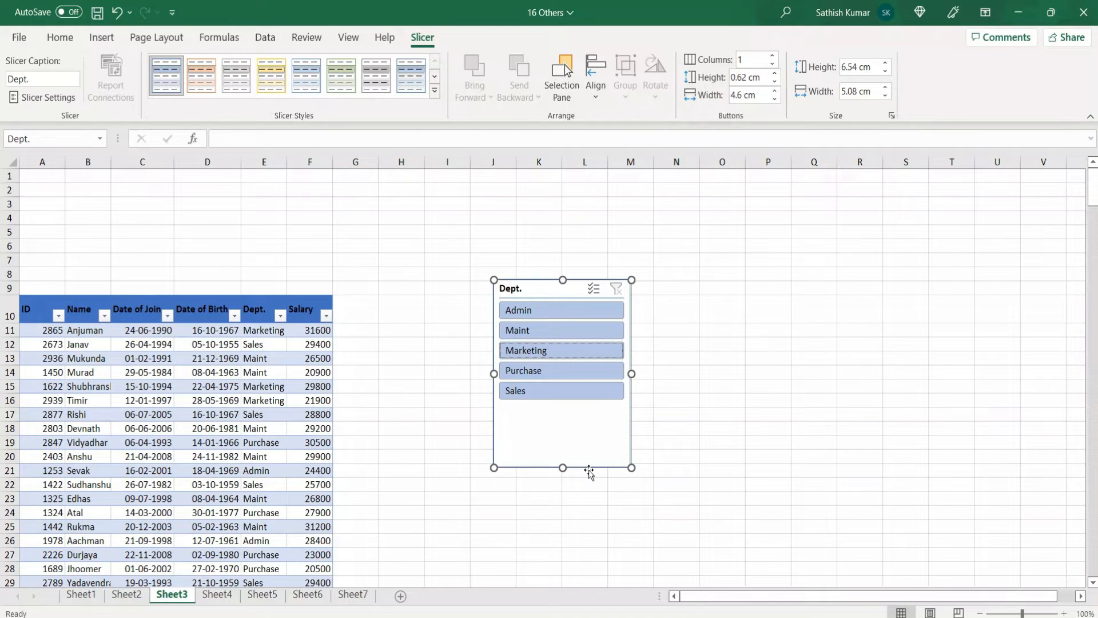
View the available cell styles and the Style dialog for cell O17, and dismiss both
left_click(723, 413)
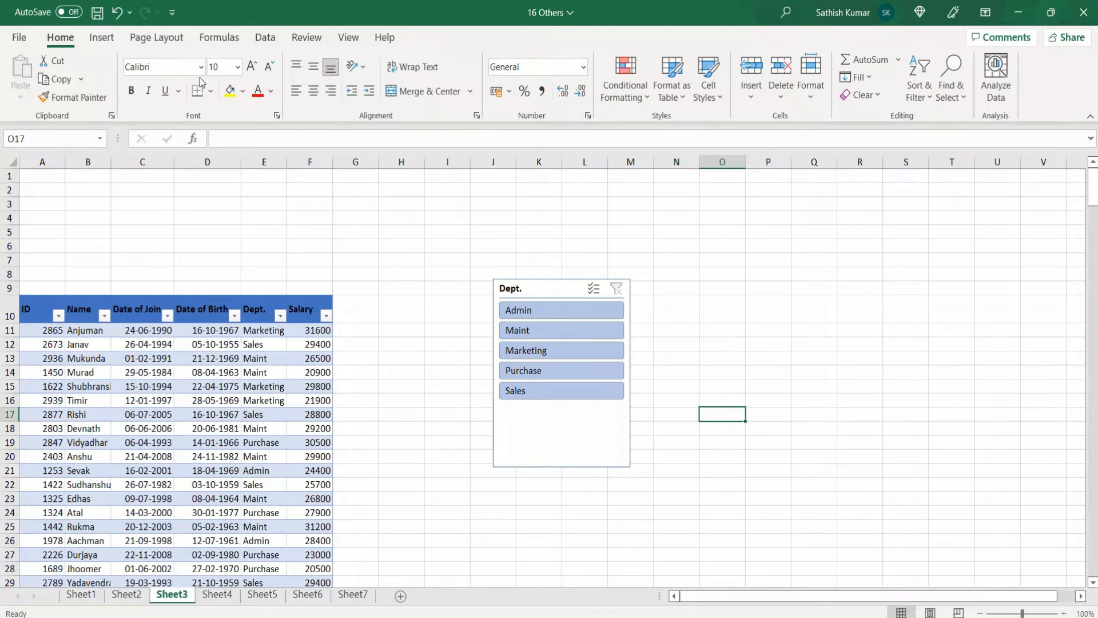
left_click(720, 98)
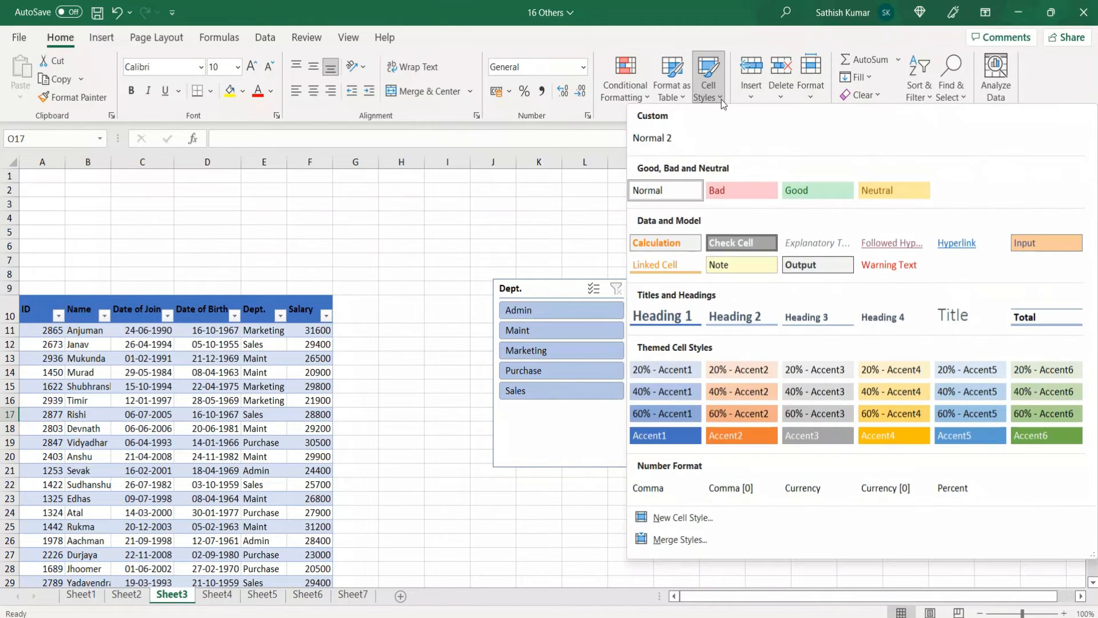
left_click(309, 443)
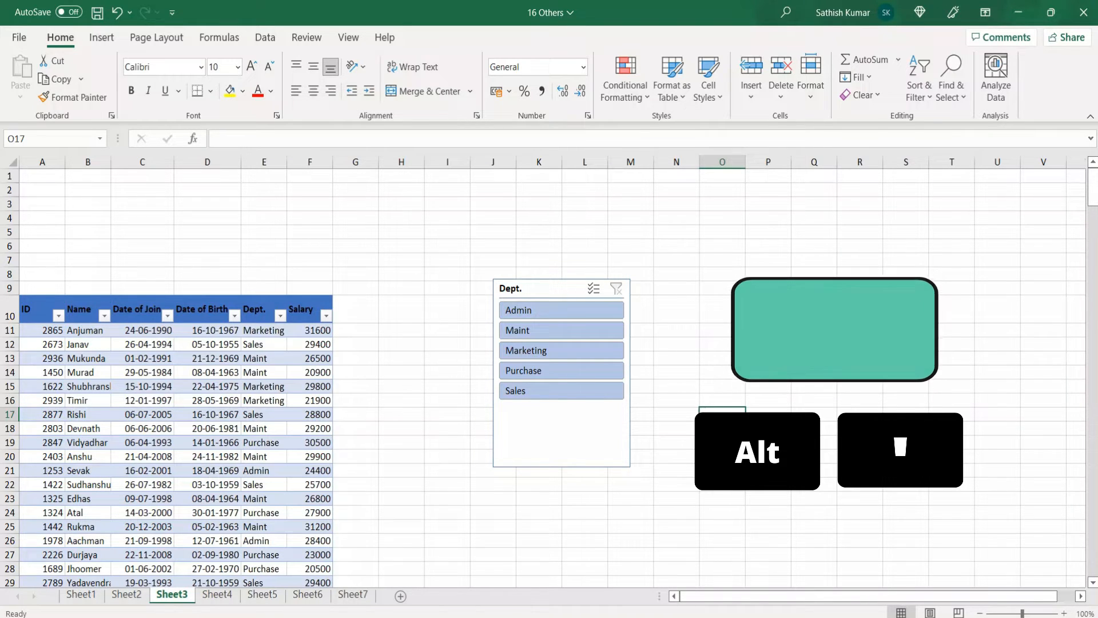
key("alt+apostrophe")
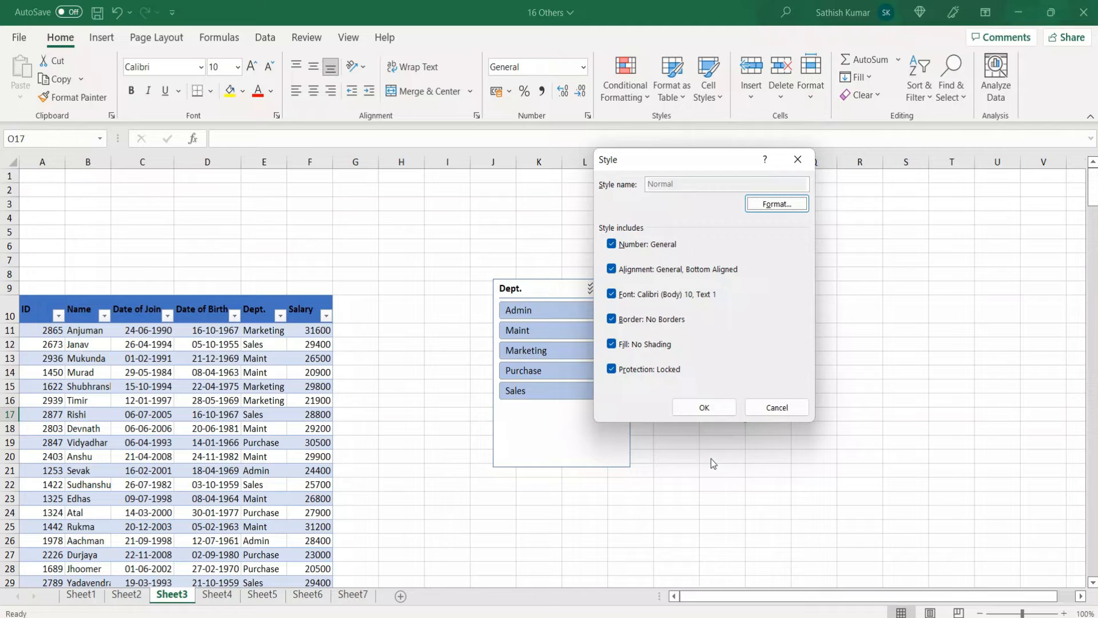
key("Escape")
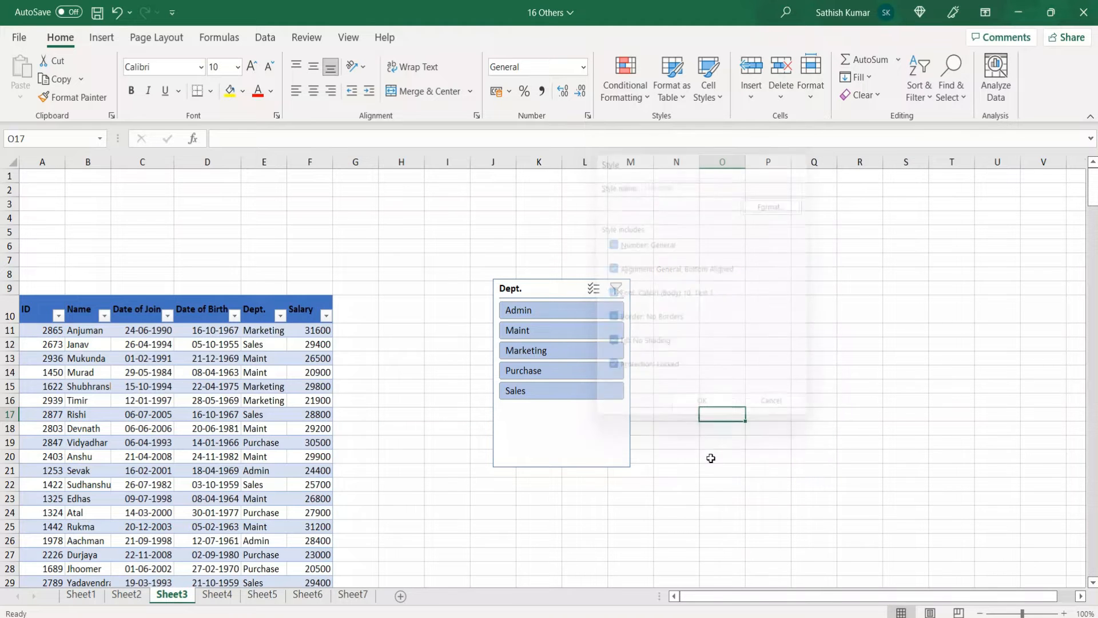
Create a column chart on its own chart sheet from the monthly data on Sheet4
left_click(219, 595)
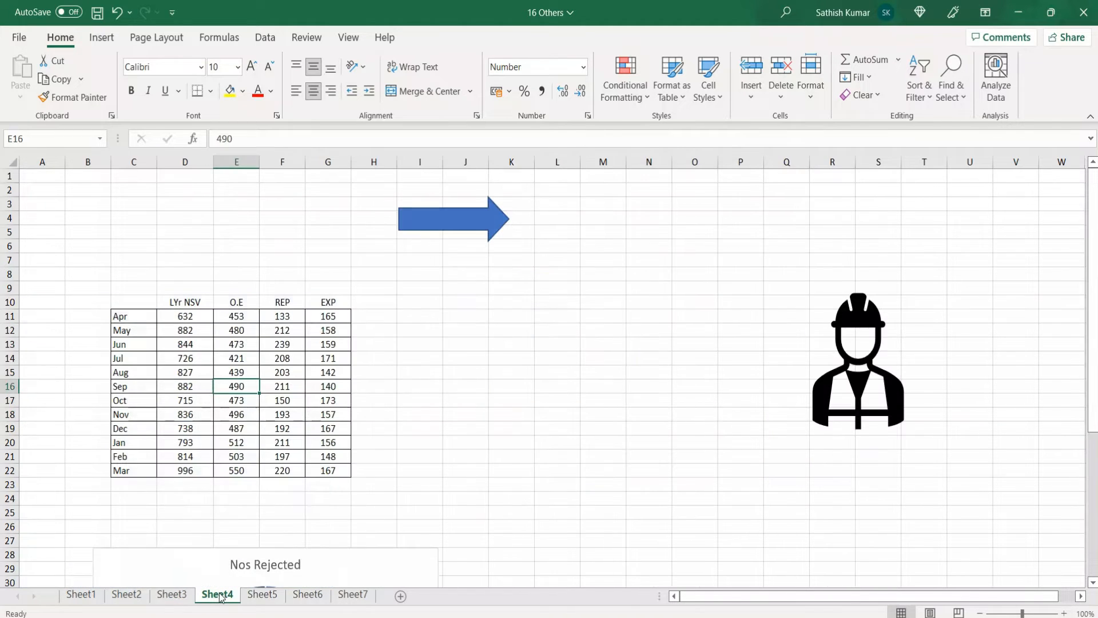
left_click(203, 345)
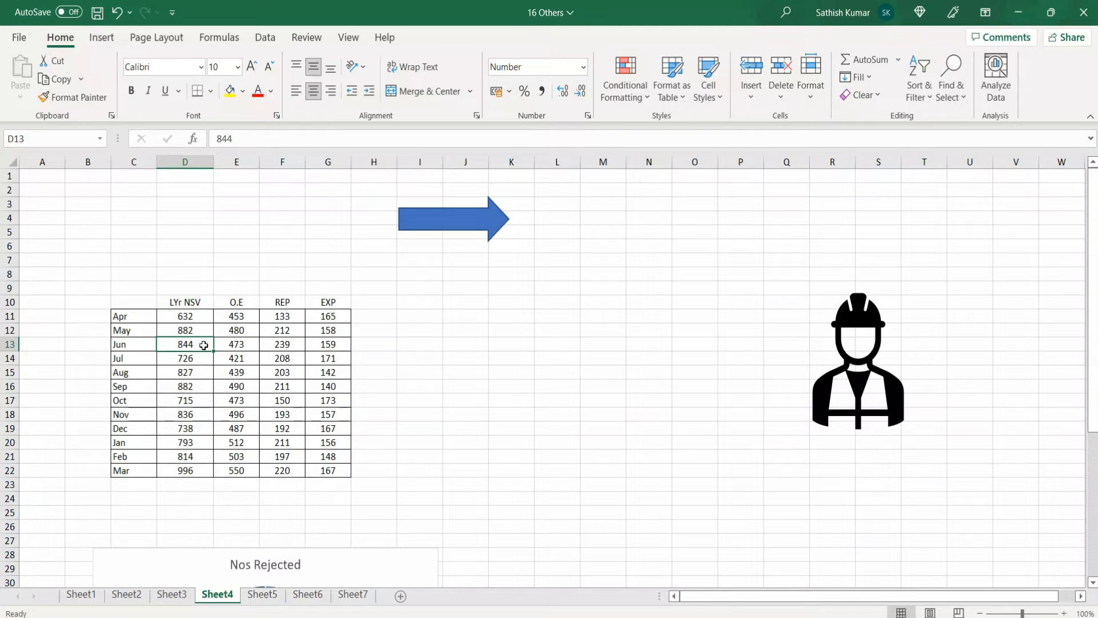
key("F11")
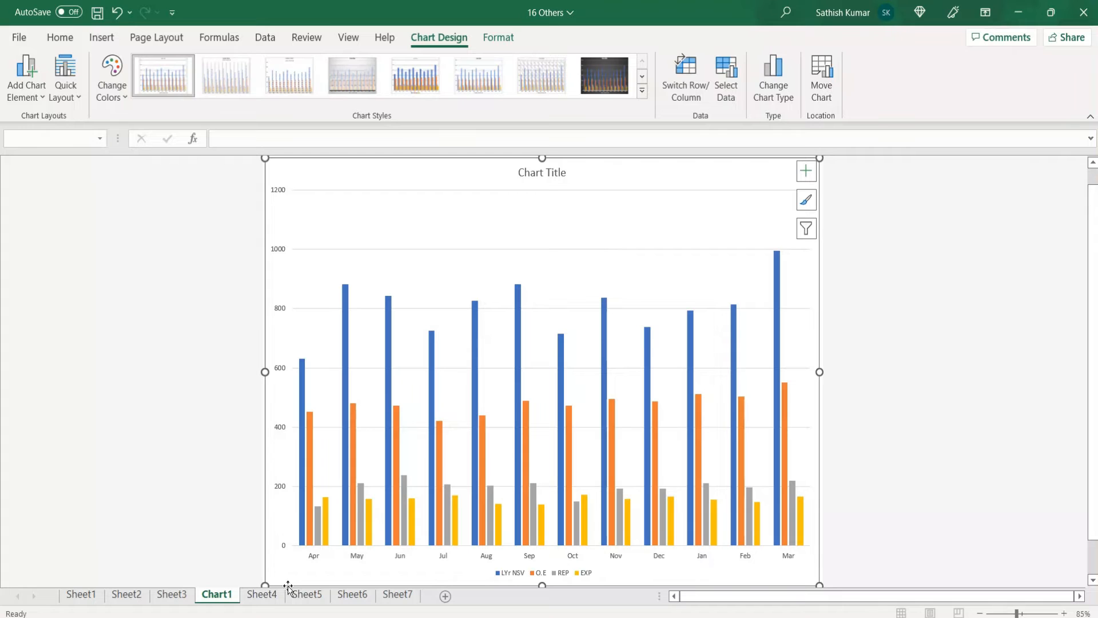
Insert an embedded column chart of Sheet4's monthly data and move it so it partly overlaps the data, spanning columns E to L
left_click(262, 594)
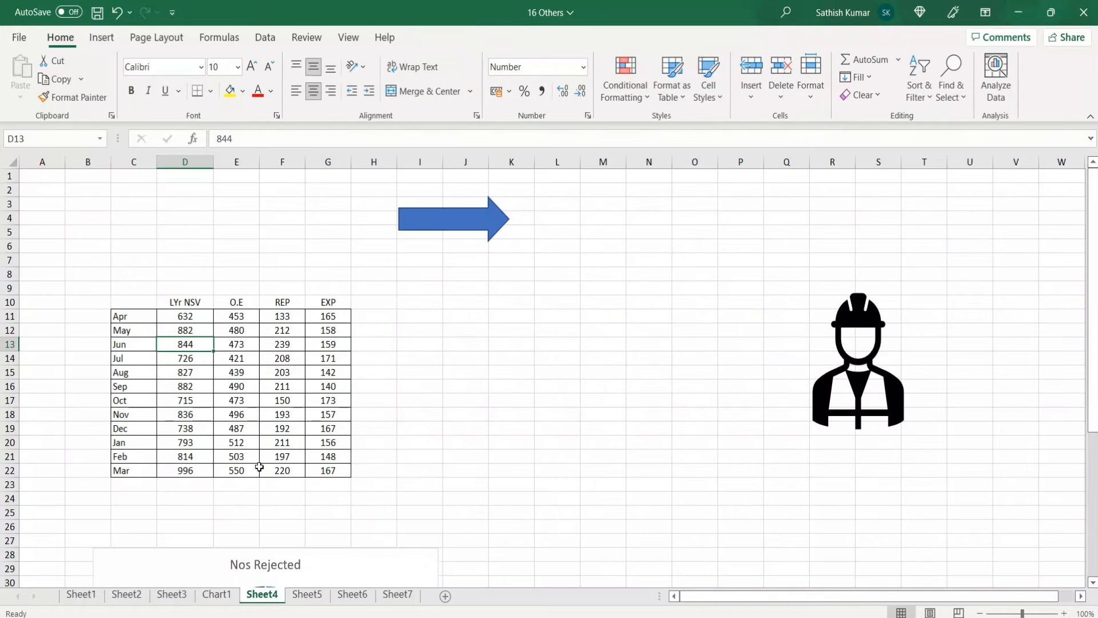
left_click(236, 387)
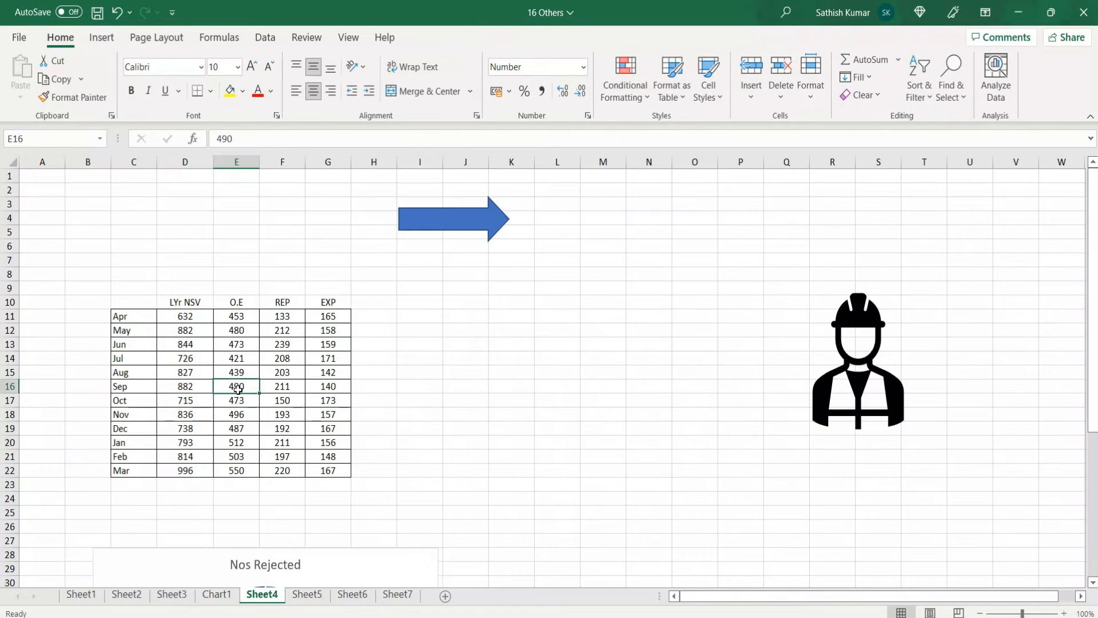
key("alt+F1")
key("alt+F1")
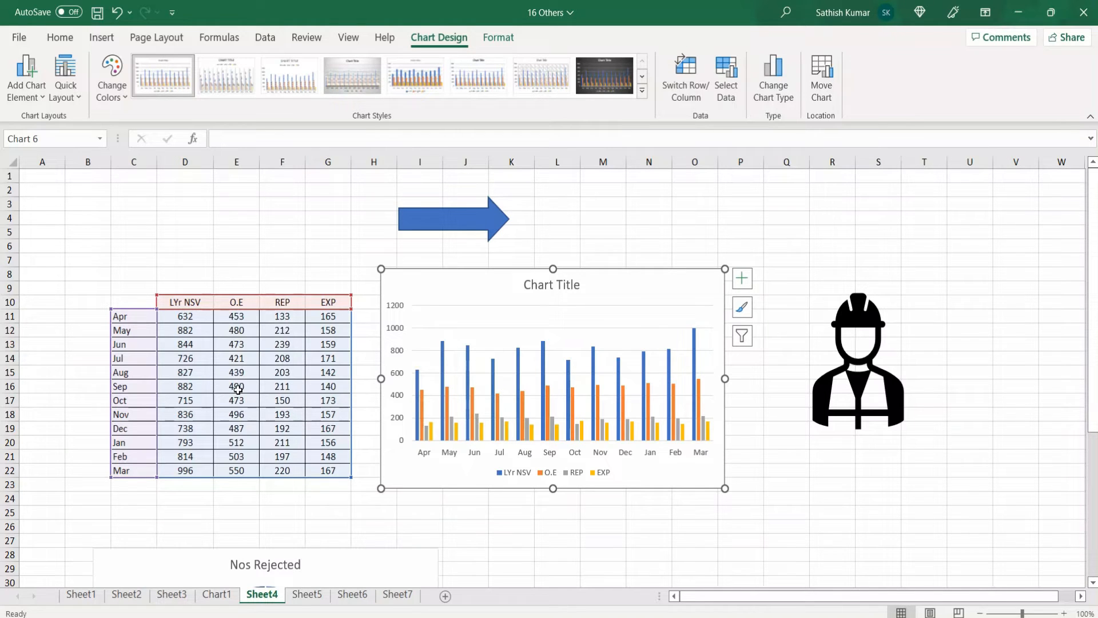
left_click_drag(417, 288, 261, 301)
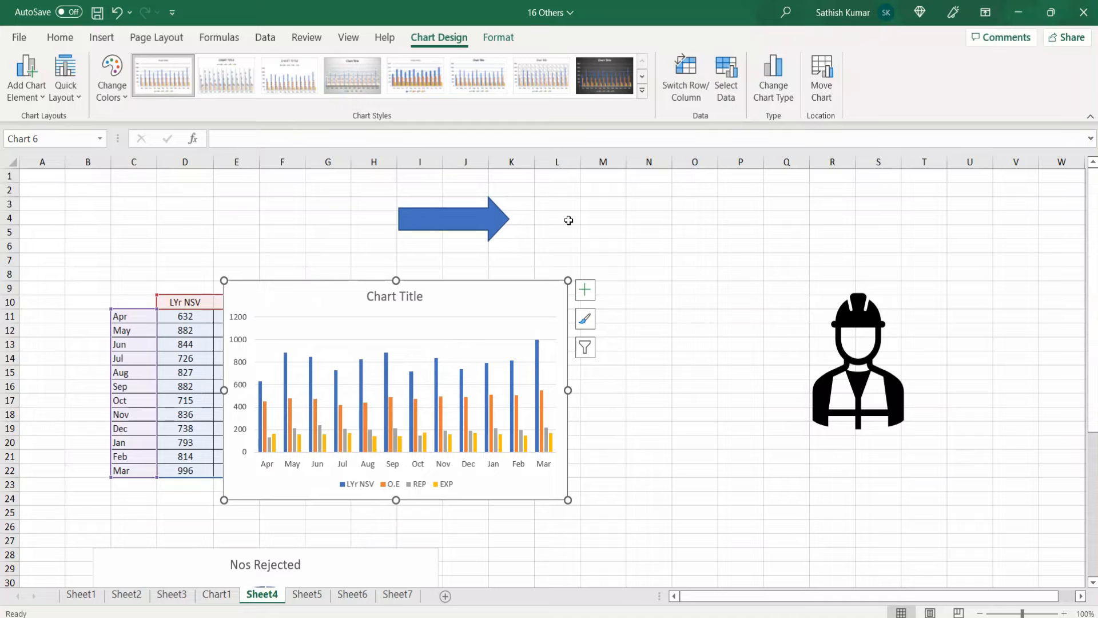
Look over the charts, shapes and pictures on Sheet4, hide all objects, and show them again
scroll(610, 314, "down", 2)
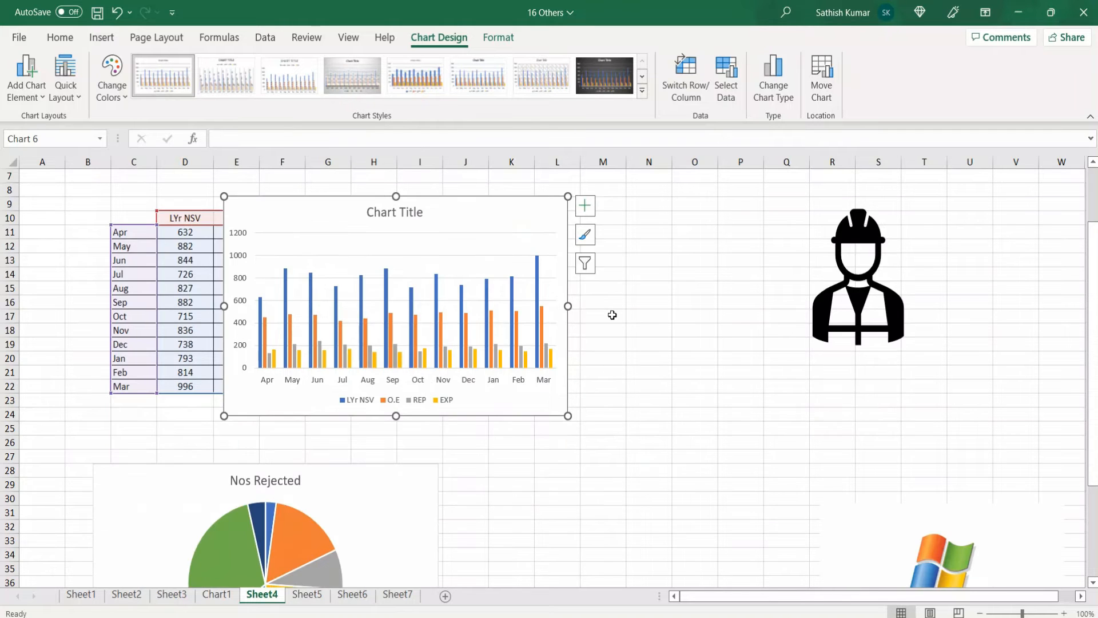
scroll(612, 315, "down", 3)
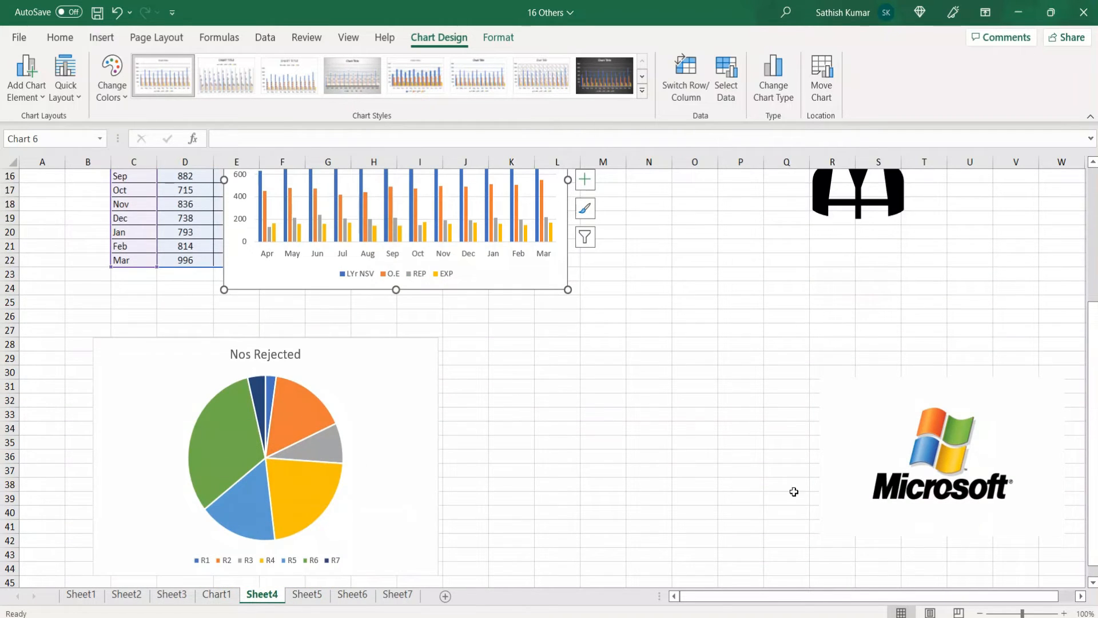
scroll(498, 444, "up", 5)
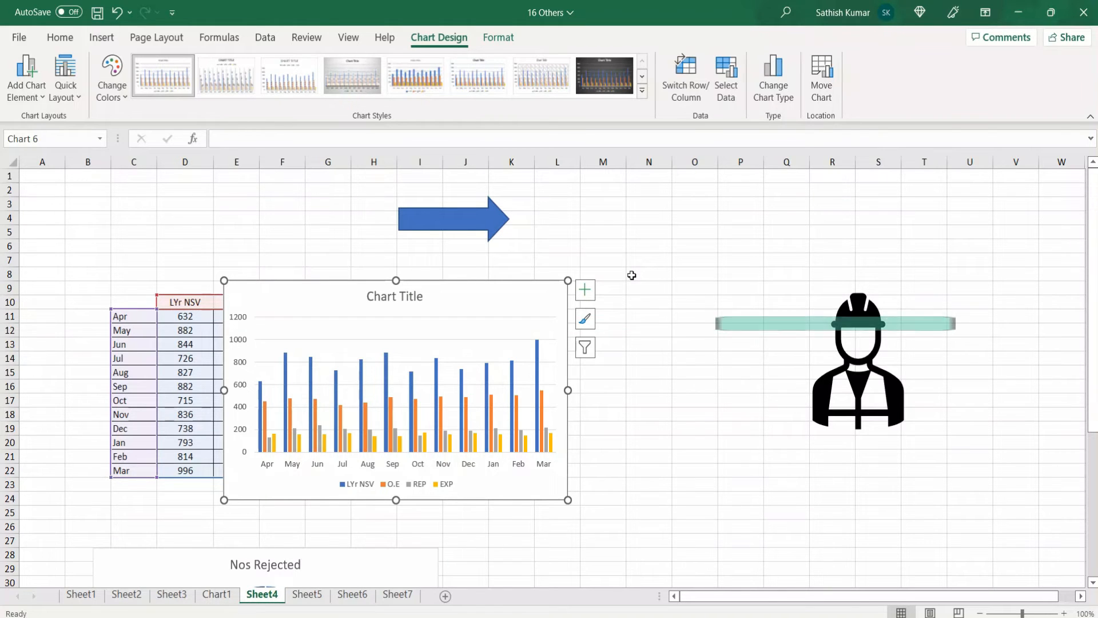
key("ctrl+6")
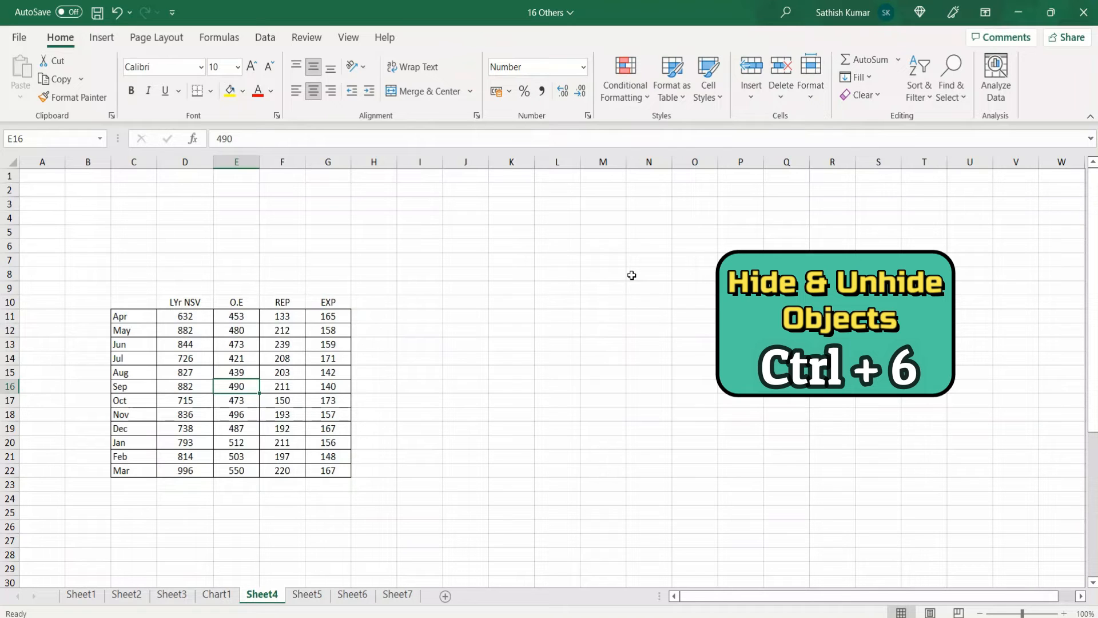
key("ctrl+6")
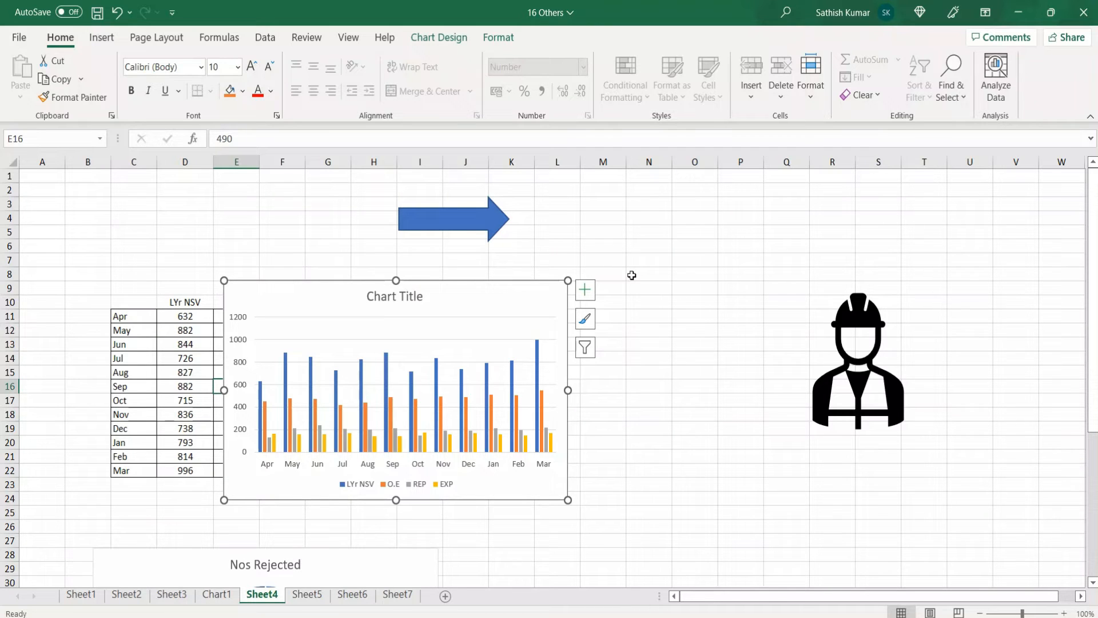
Define the workbook-scoped name Jan for the January values in C2:C29 on Sheet5
left_click(308, 596)
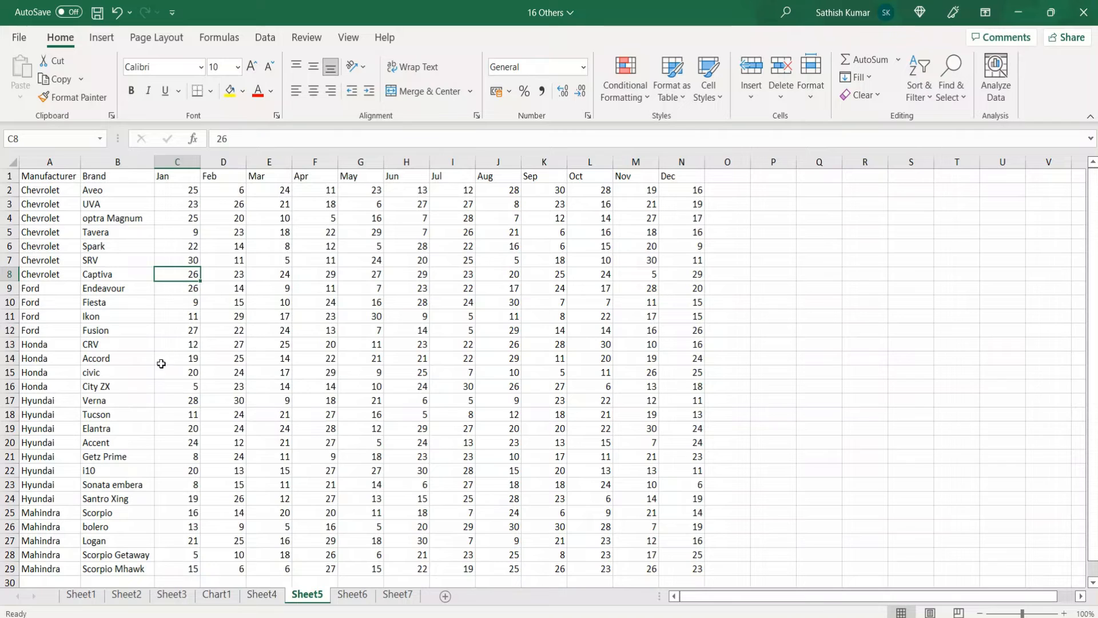
left_click(178, 178)
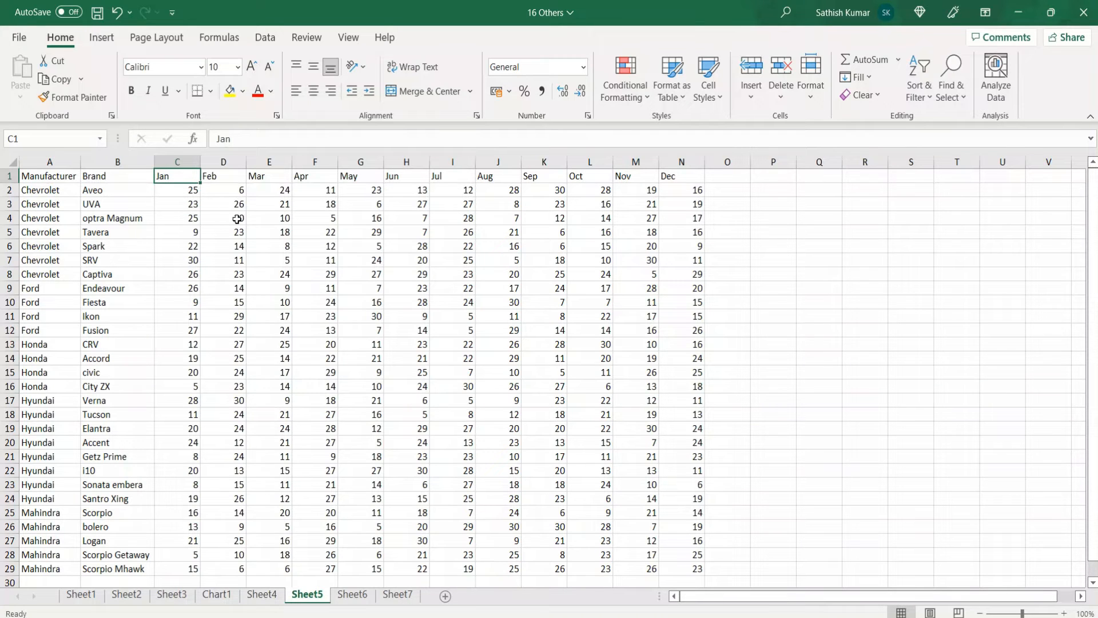
key("Down")
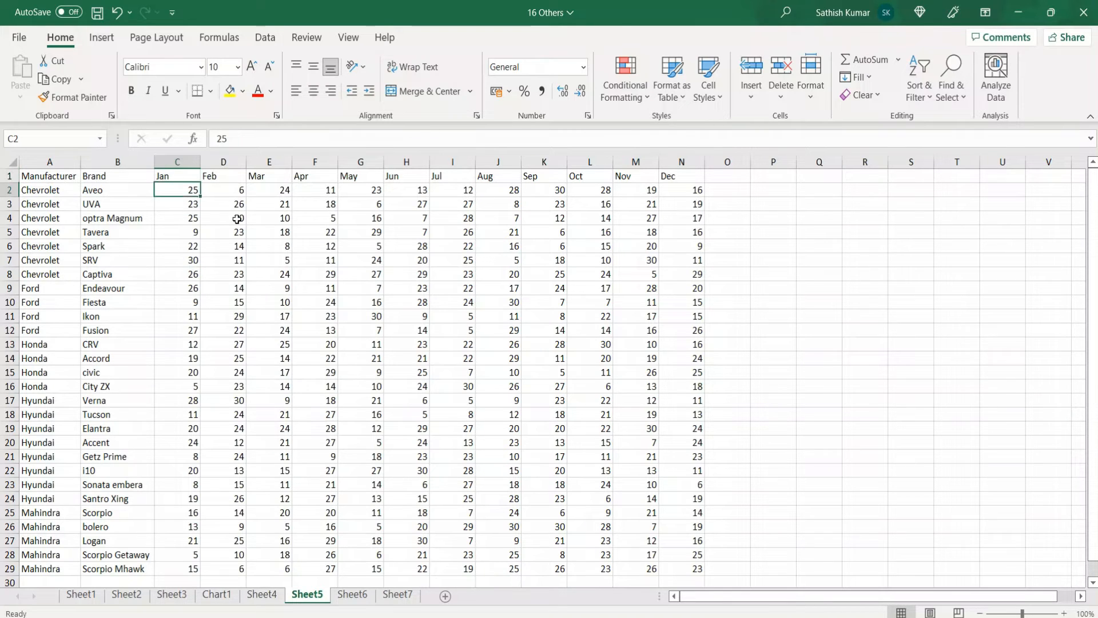
key("ctrl+shift+Down")
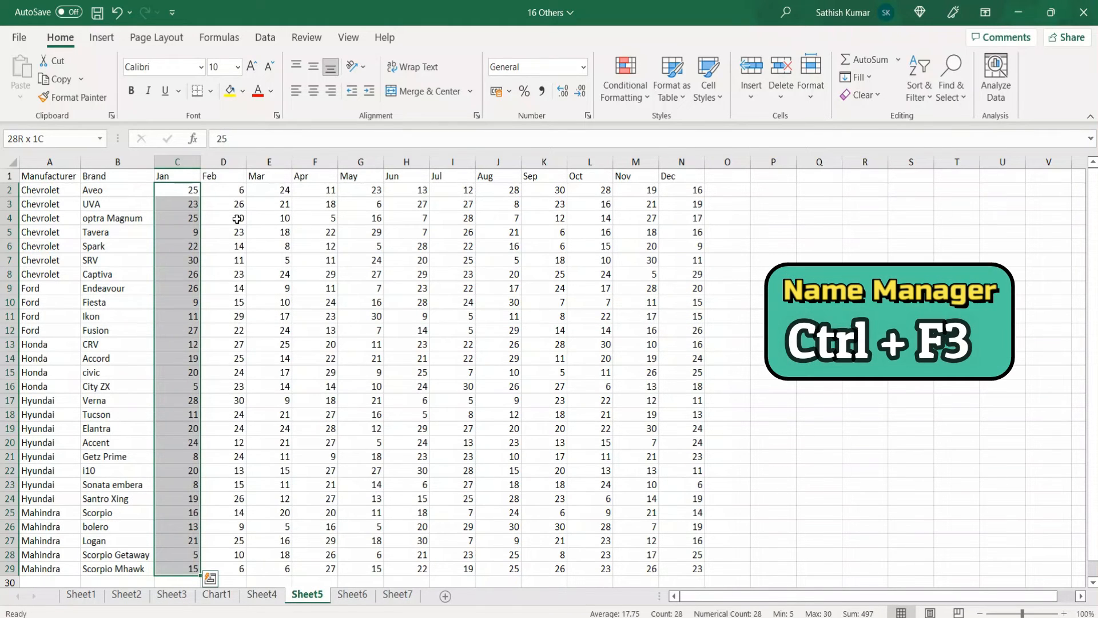
key("ctrl+F3")
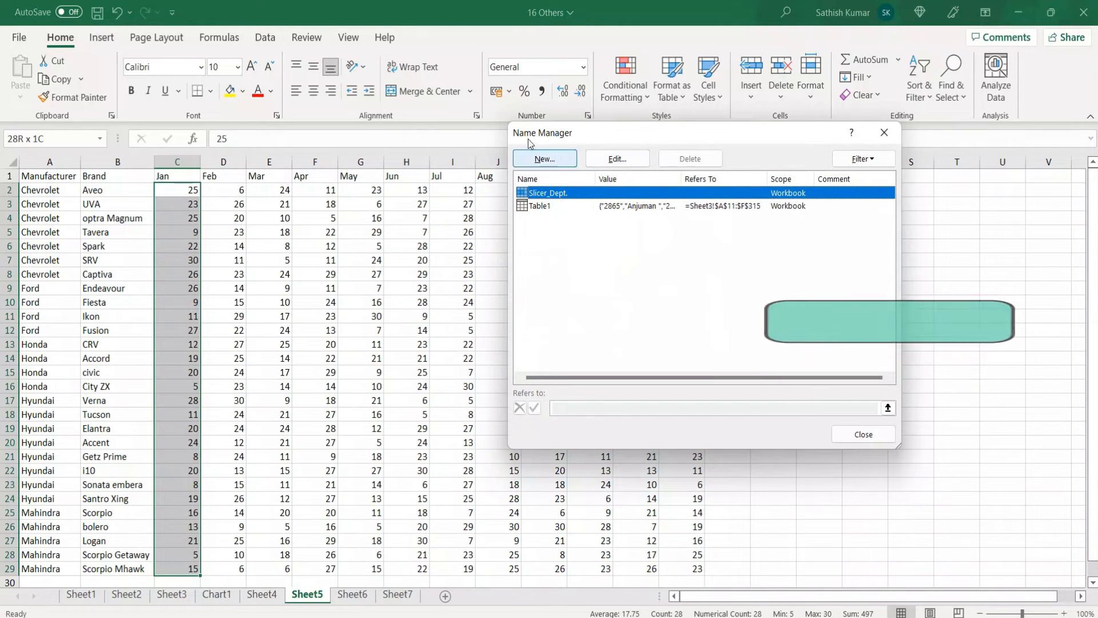
left_click(554, 159)
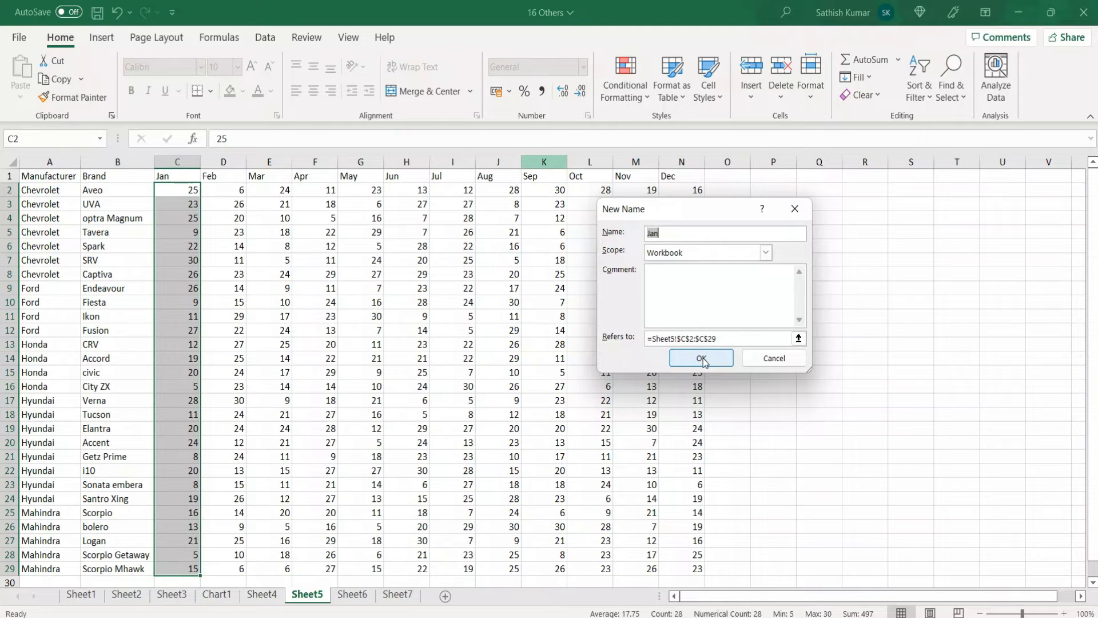
left_click(681, 234)
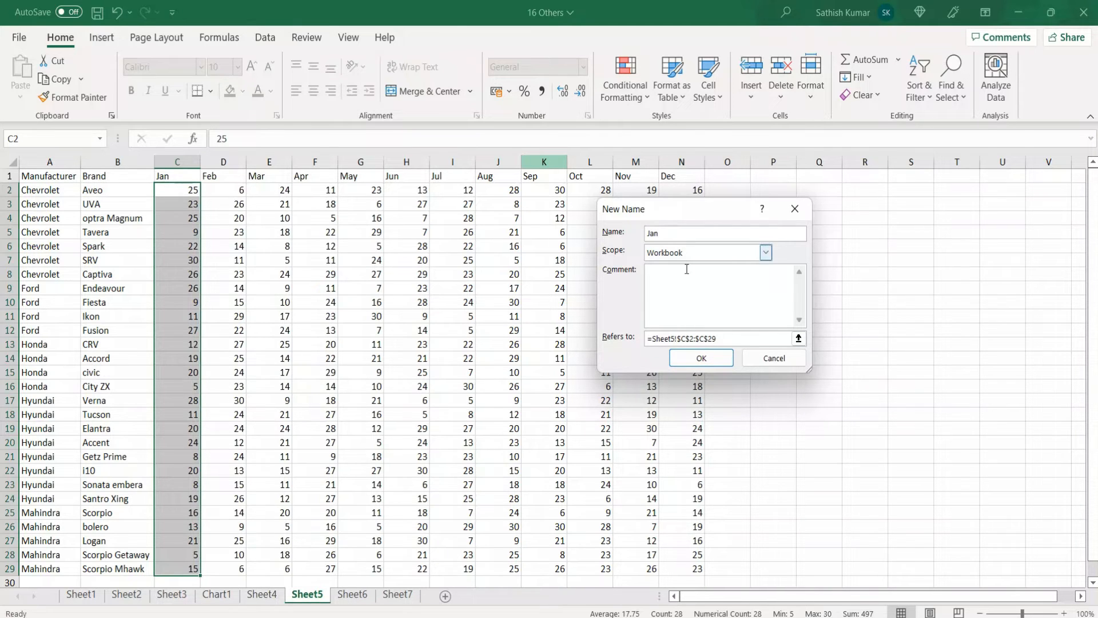
left_click(700, 359)
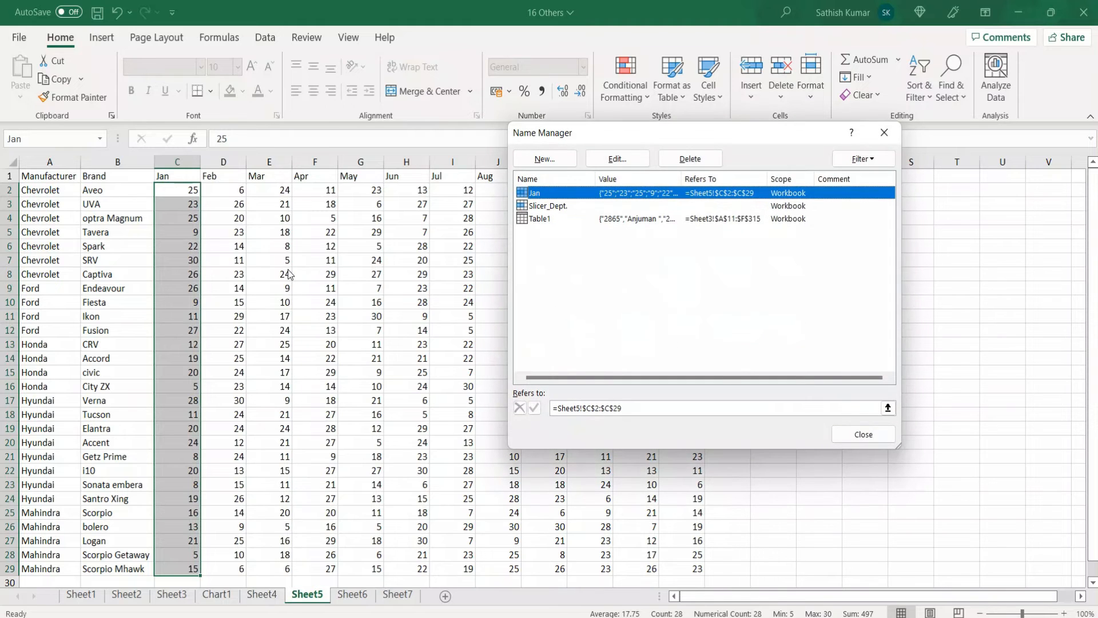
left_click(845, 434)
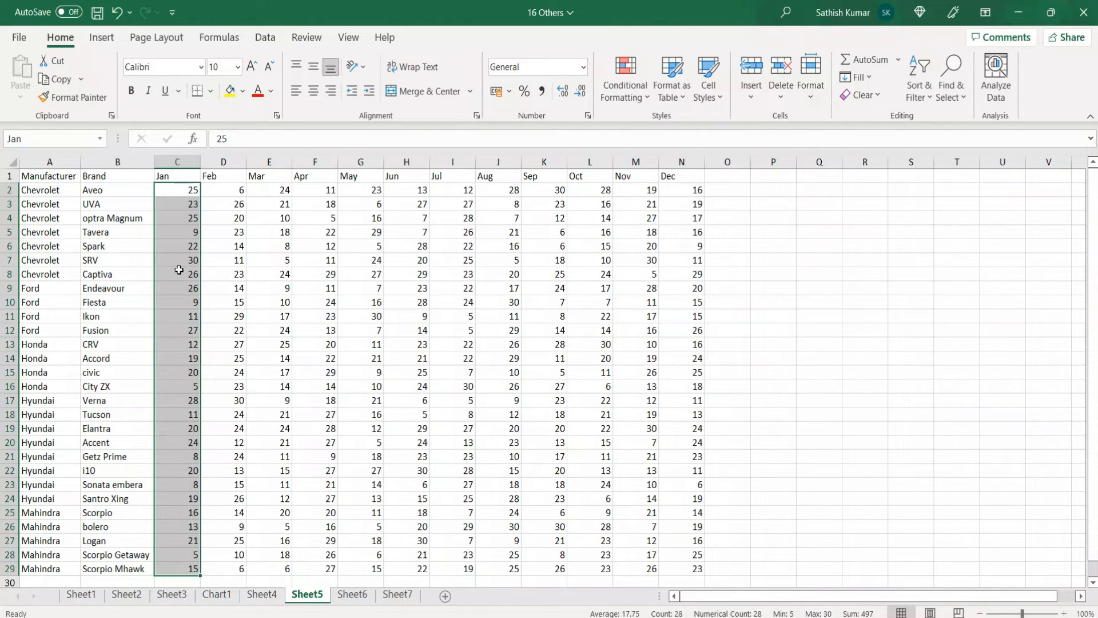
Enter the formula =sum(Jan) in cell Q7, picking the range name from the list of defined names
left_click(815, 260)
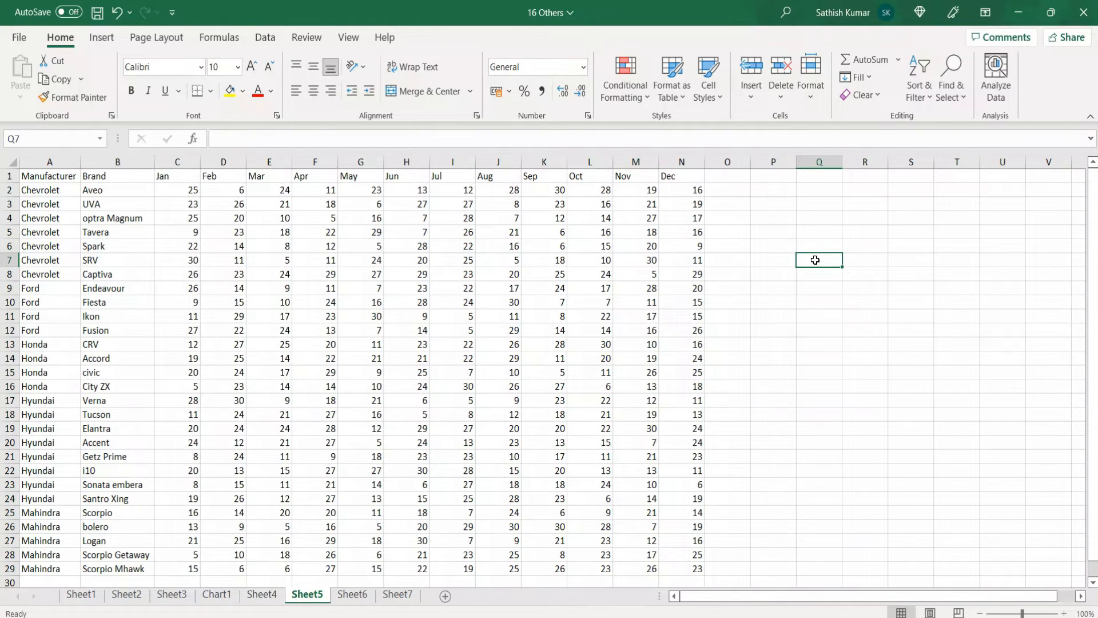
type("=")
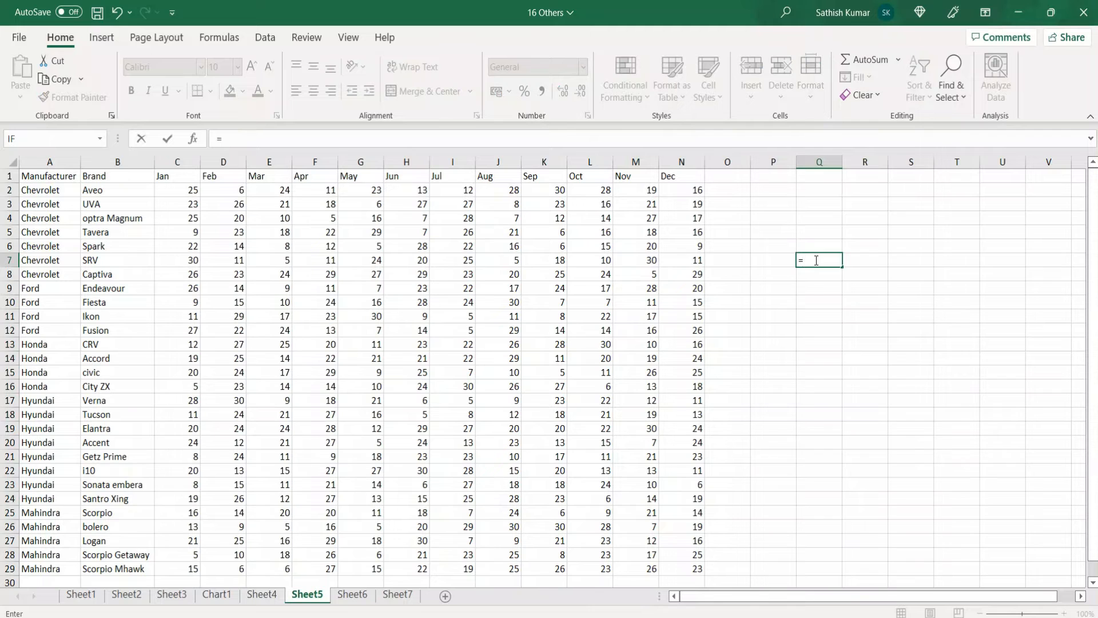
type("sum(")
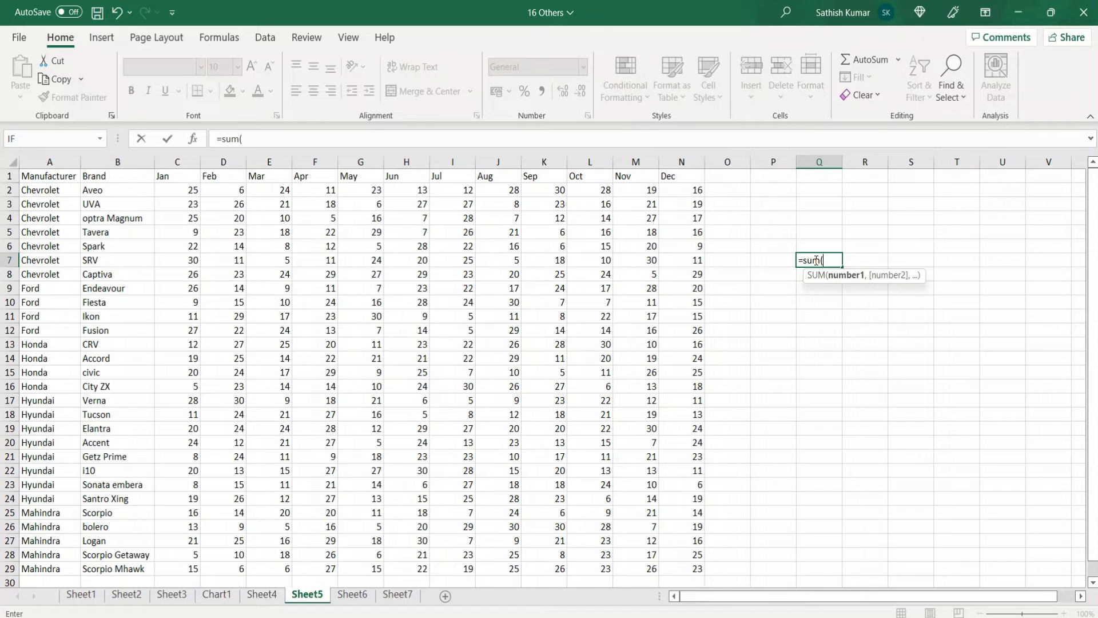
key("F3")
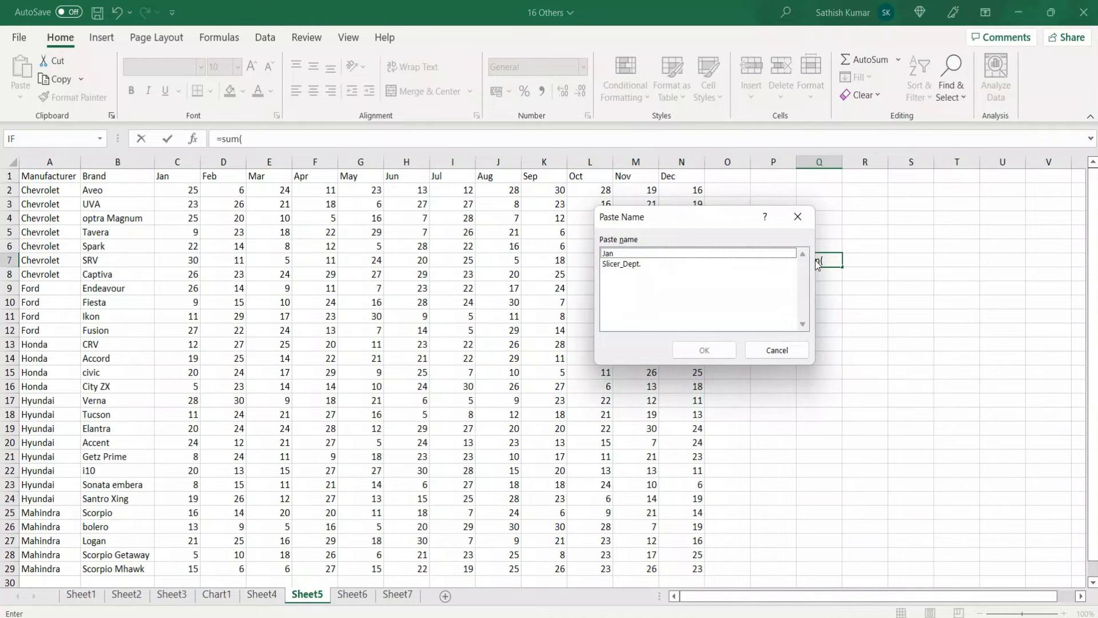
left_click(640, 255)
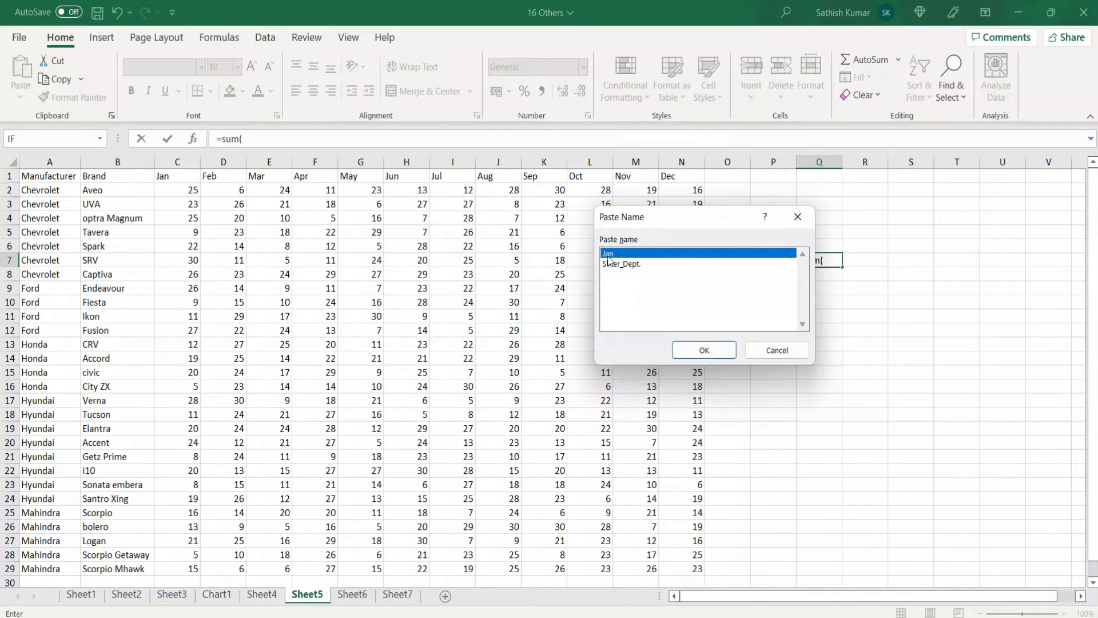
left_click(693, 351)
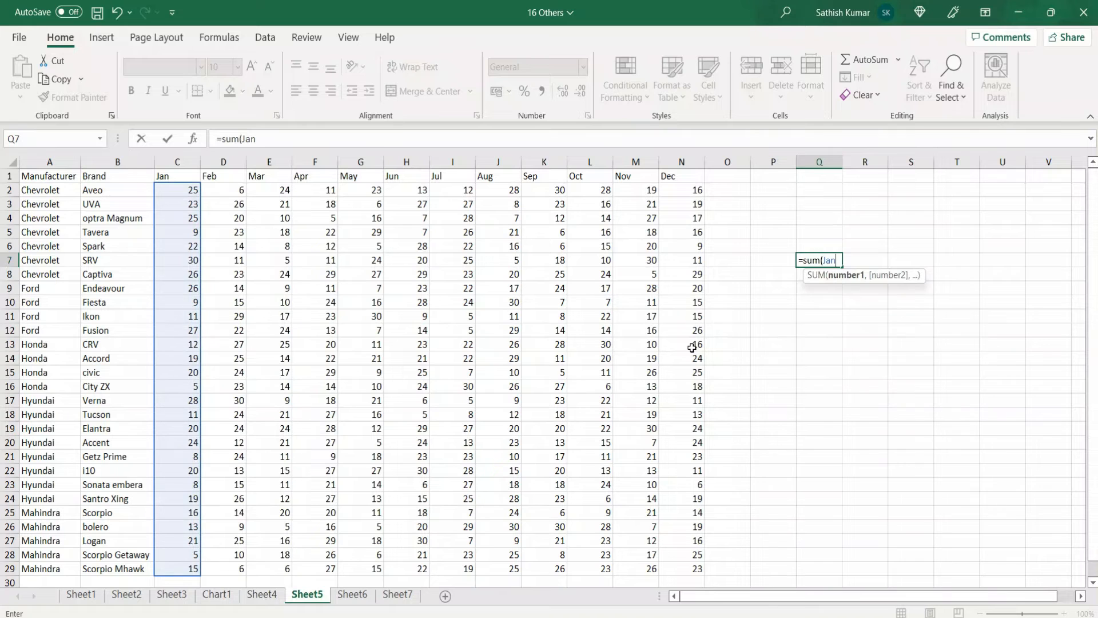
type(")")
key("Return")
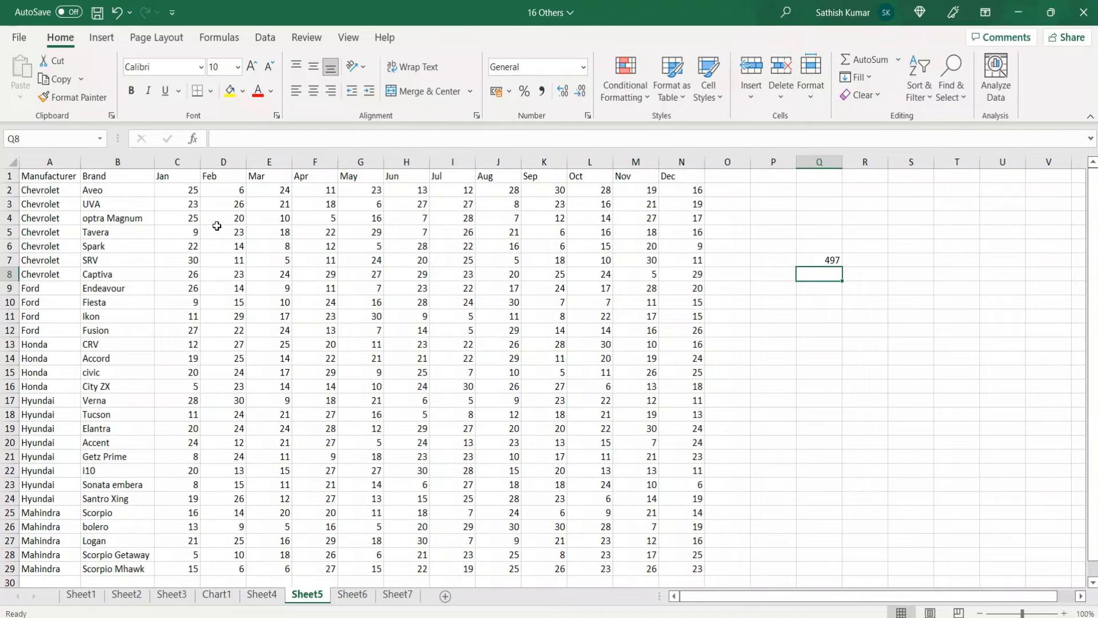
Create a named range from the Feb column D1:D29 on Sheet5, taking the name from the top row
left_click(218, 181)
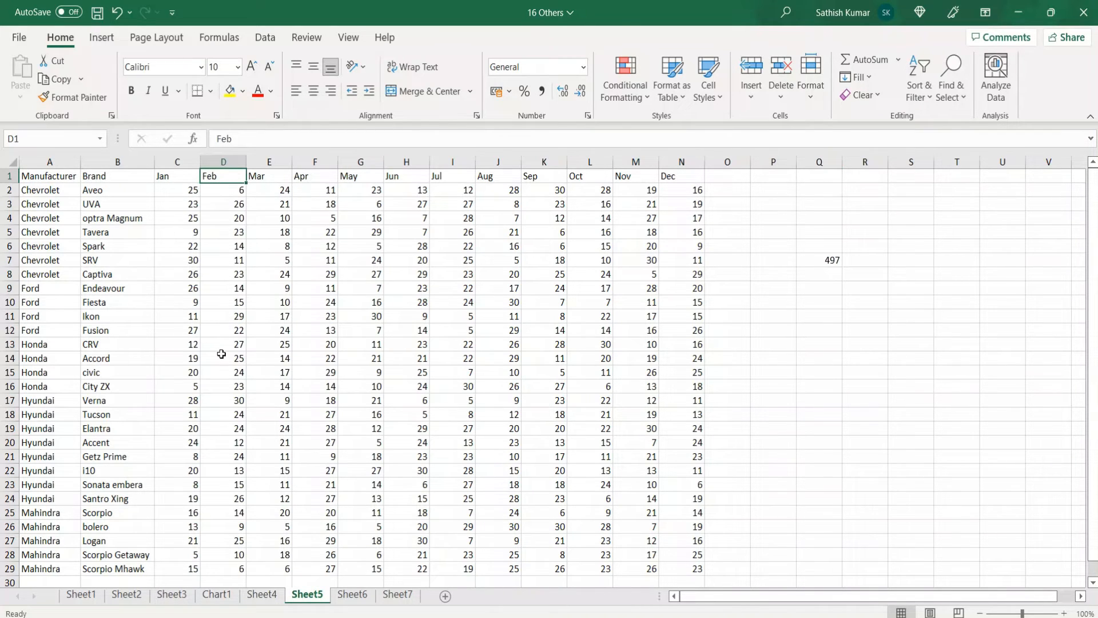
key("ctrl+shift+Down")
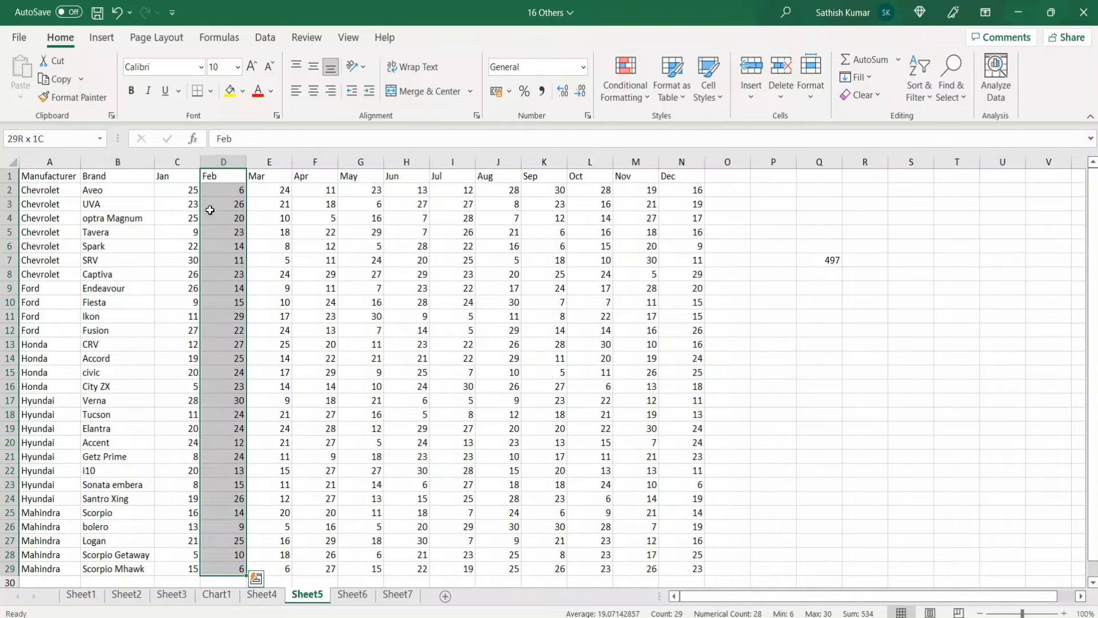
key("ctrl+F3")
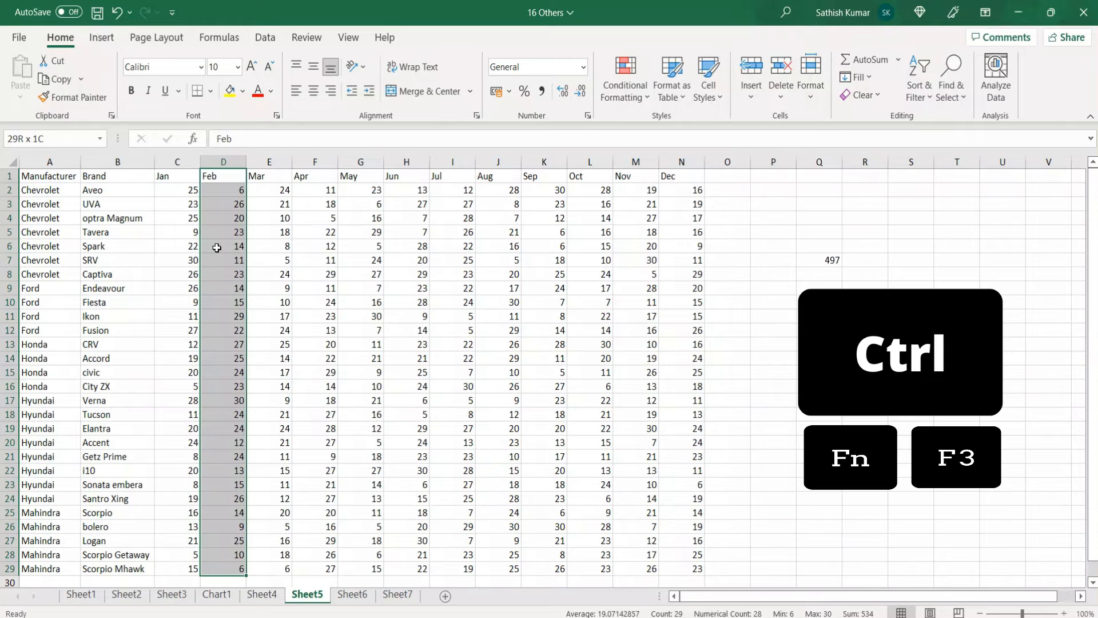
key("ctrl+shift+F3")
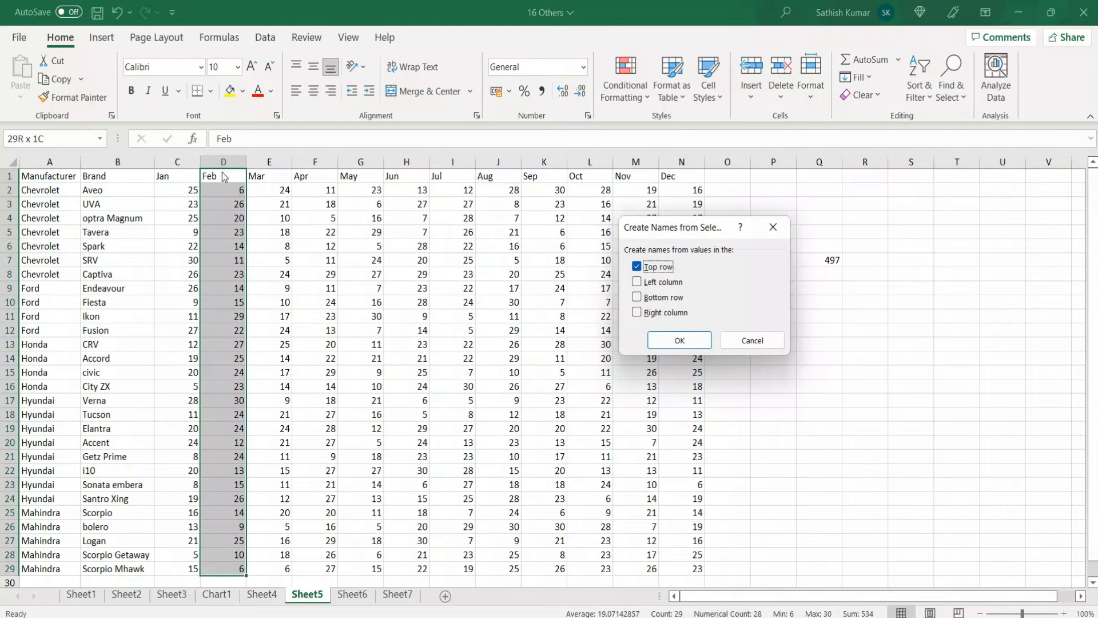
left_click(686, 338)
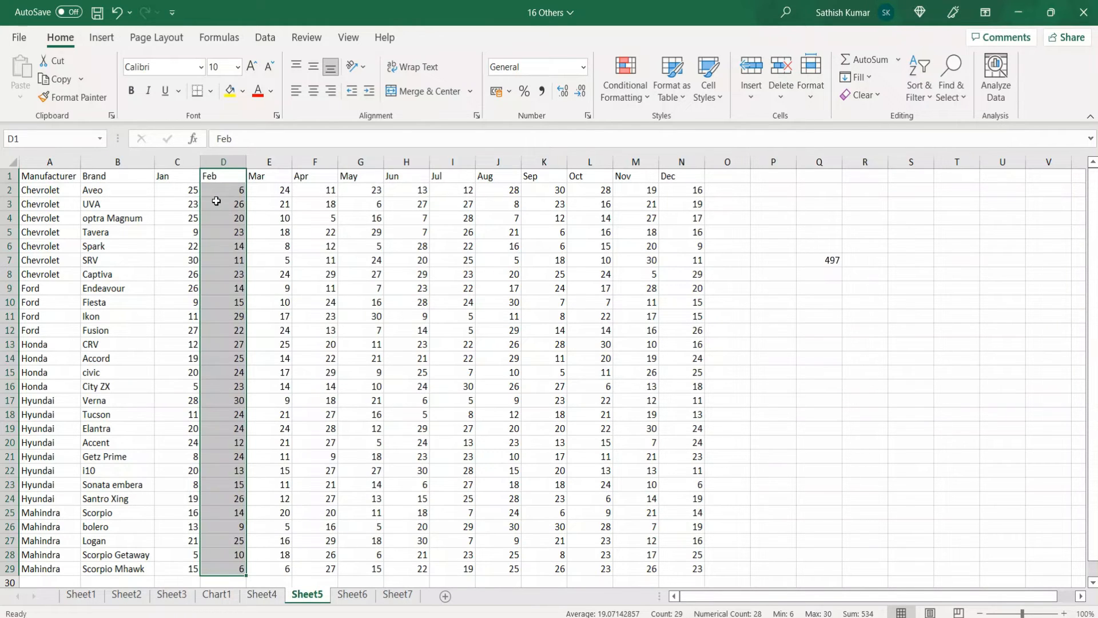
Check the workbook's defined names in the name list and the Name Manager
left_click(100, 141)
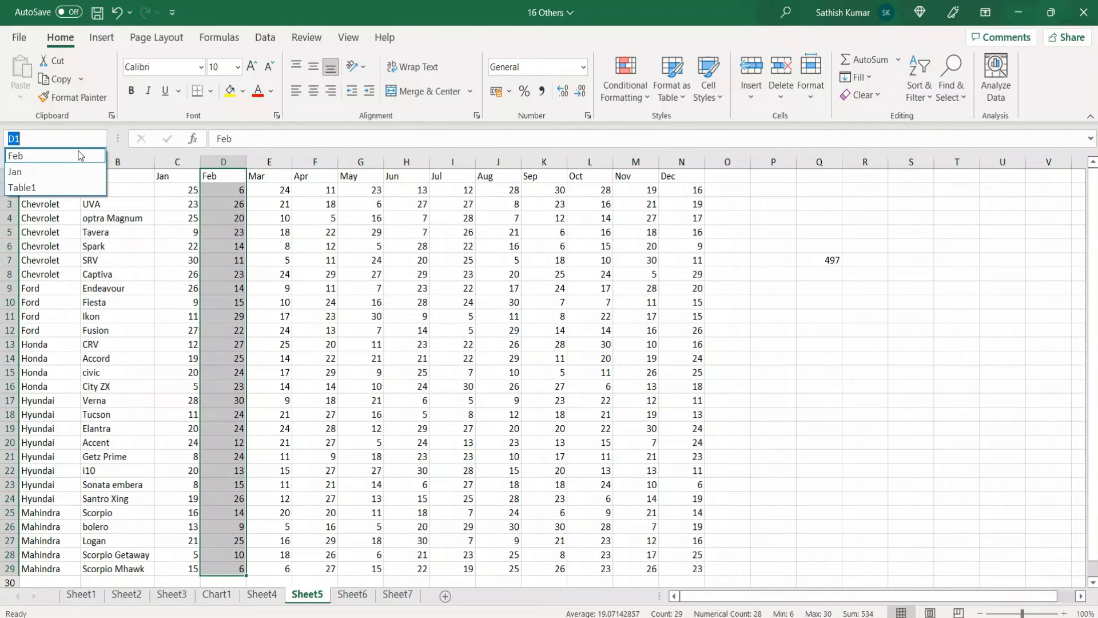
key("ctrl+F3")
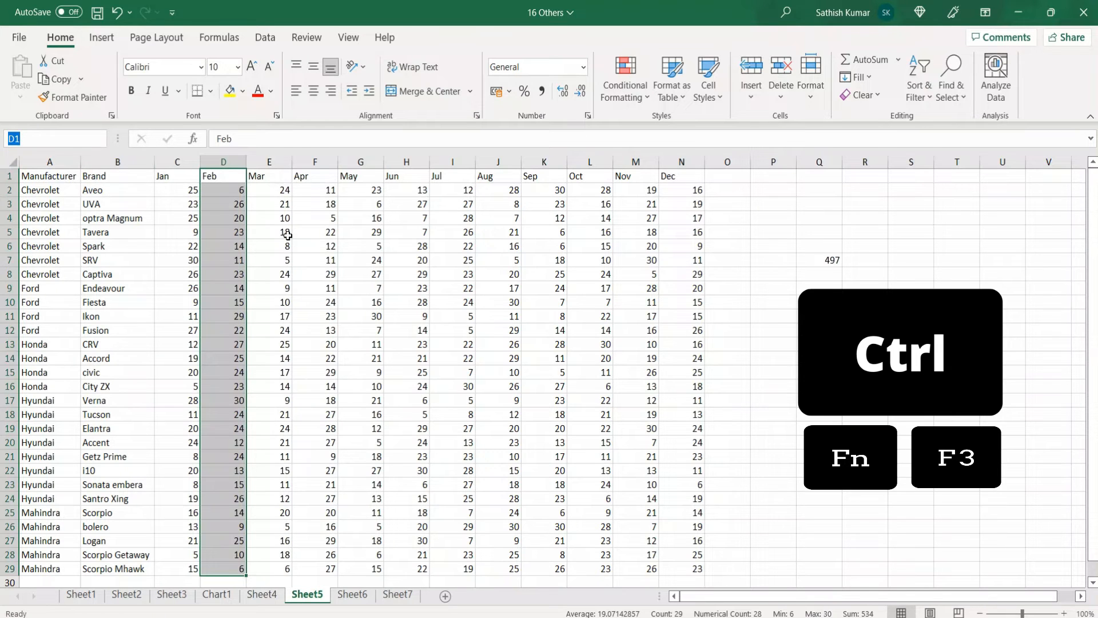
left_click(442, 299)
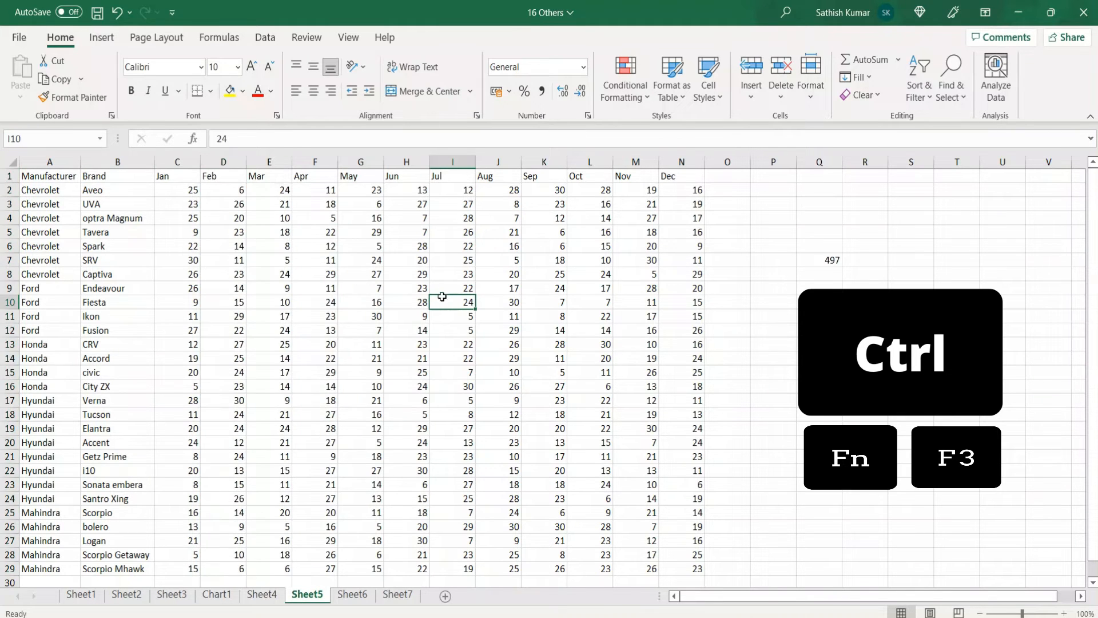
key("ctrl+F3")
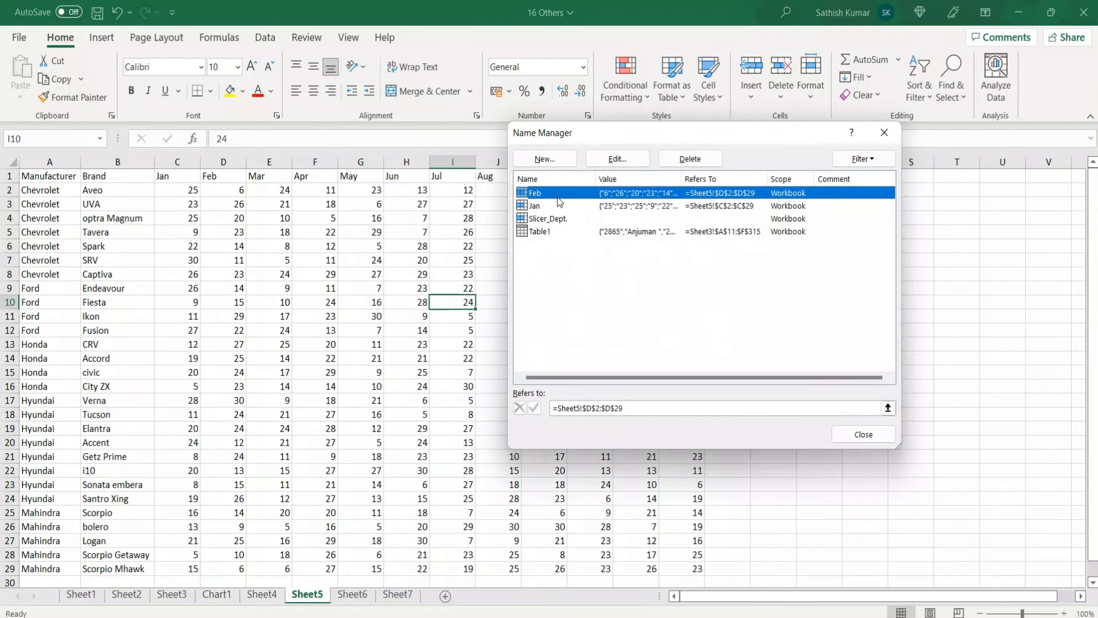
left_click(876, 436)
Create a named range from the Mar column E1:E29, taking the name from the top row
left_click(275, 180)
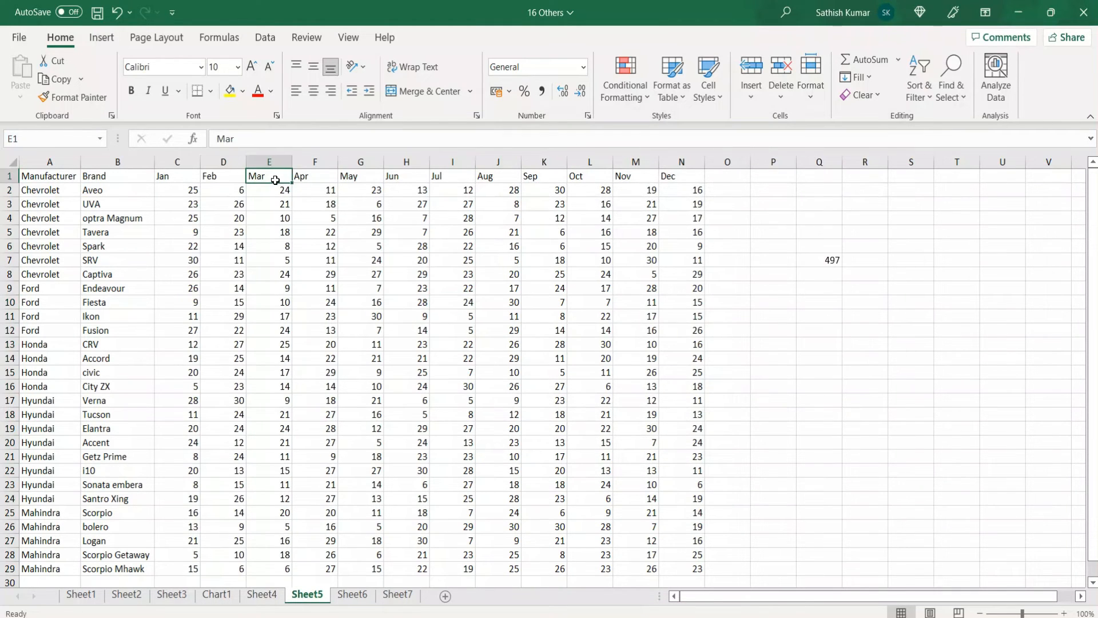
key("ctrl+shift+Down")
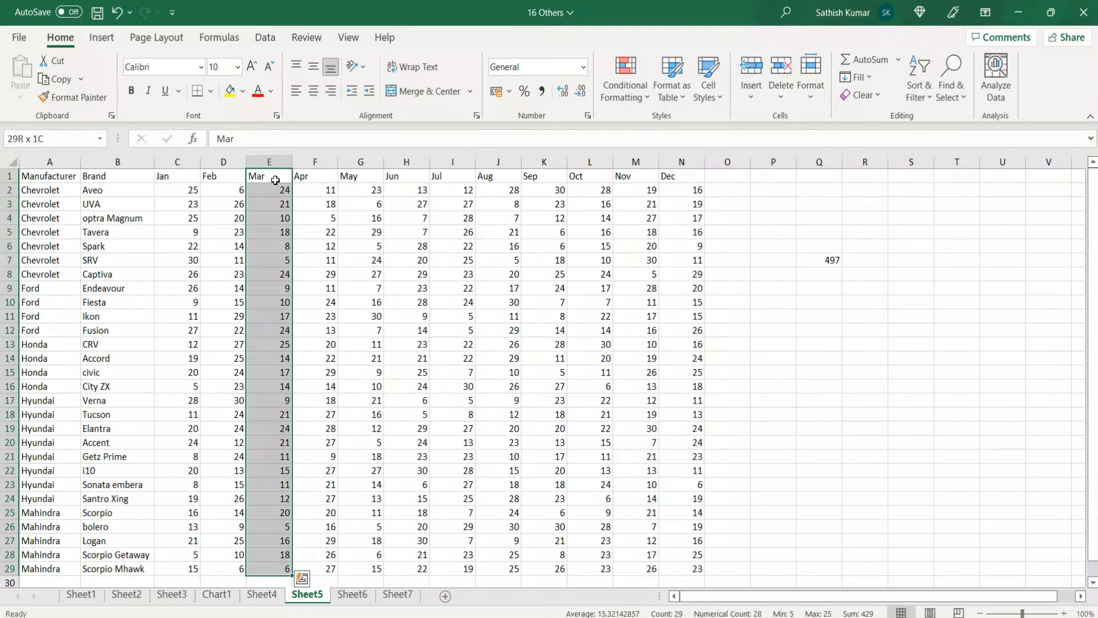
key("ctrl+shift+F3")
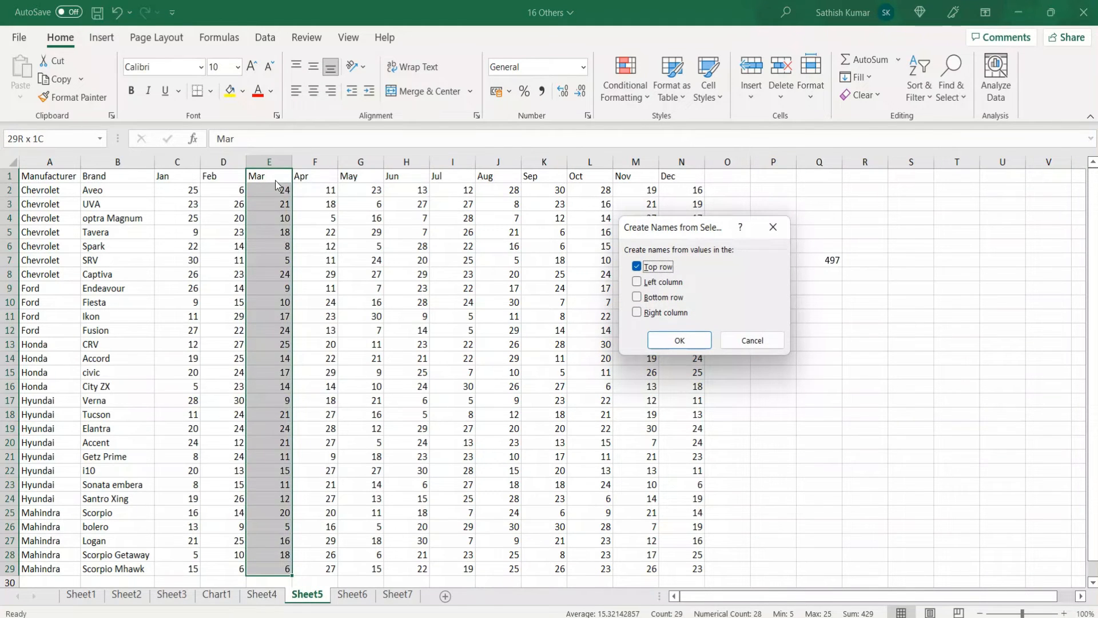
left_click(694, 341)
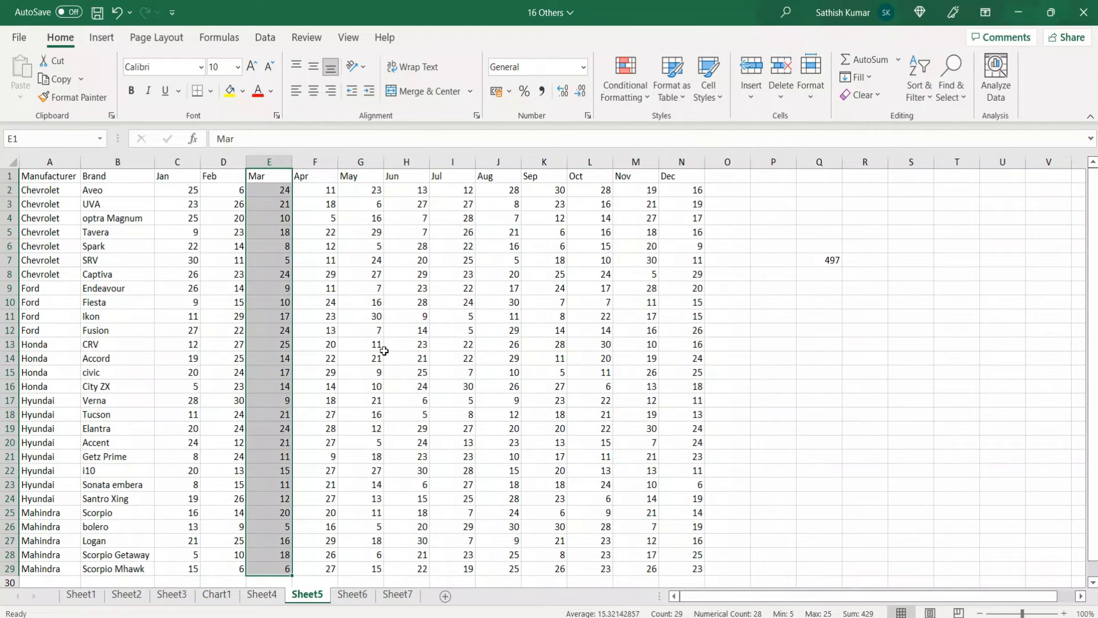
Create a named range from the Aveo row B2:N2, using the left column as the name, and check it in the name list
left_click(110, 196)
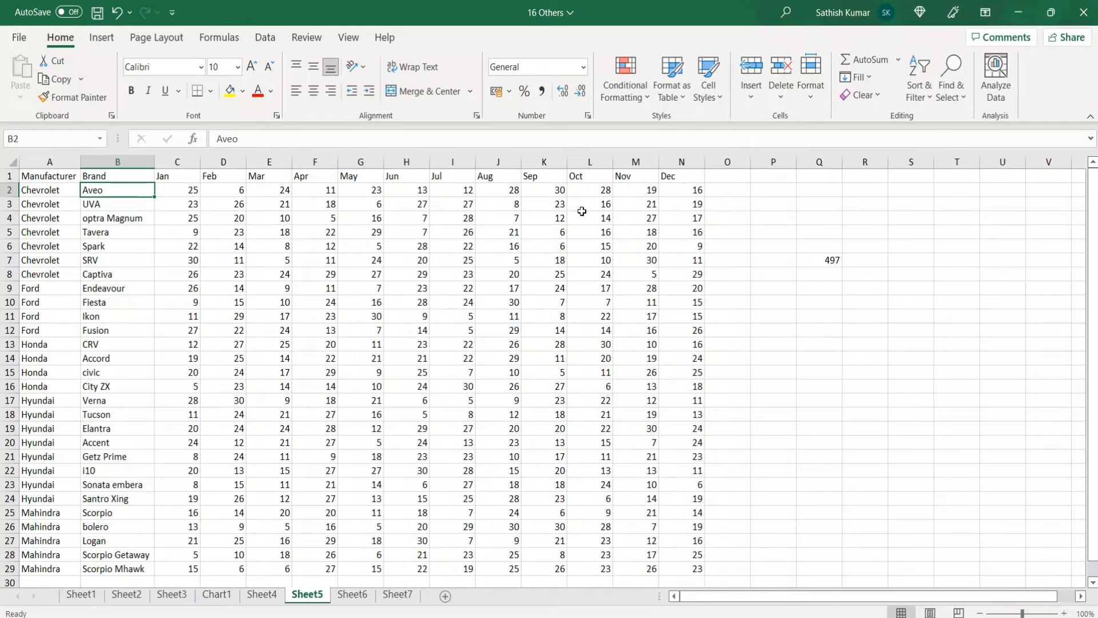
key("ctrl+shift+Right")
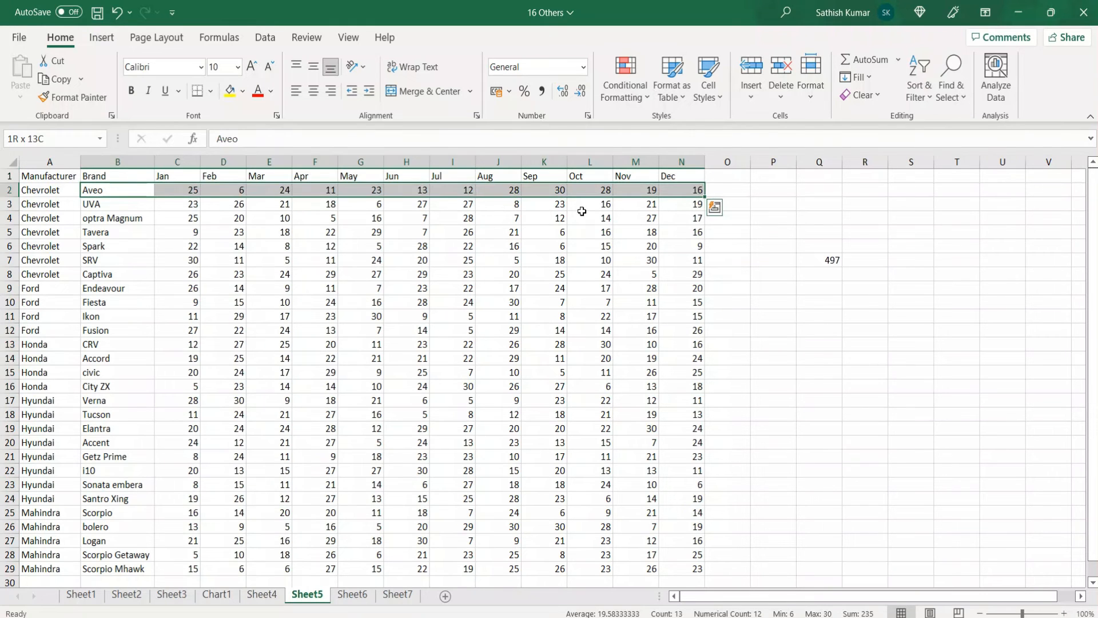
key("ctrl+shift+F3")
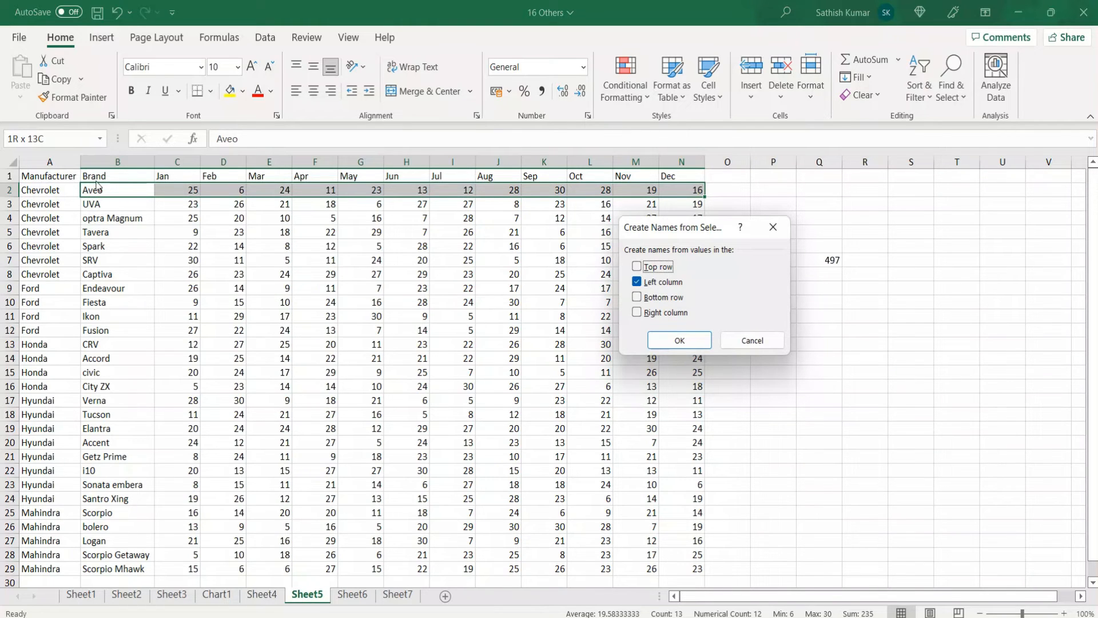
left_click(665, 341)
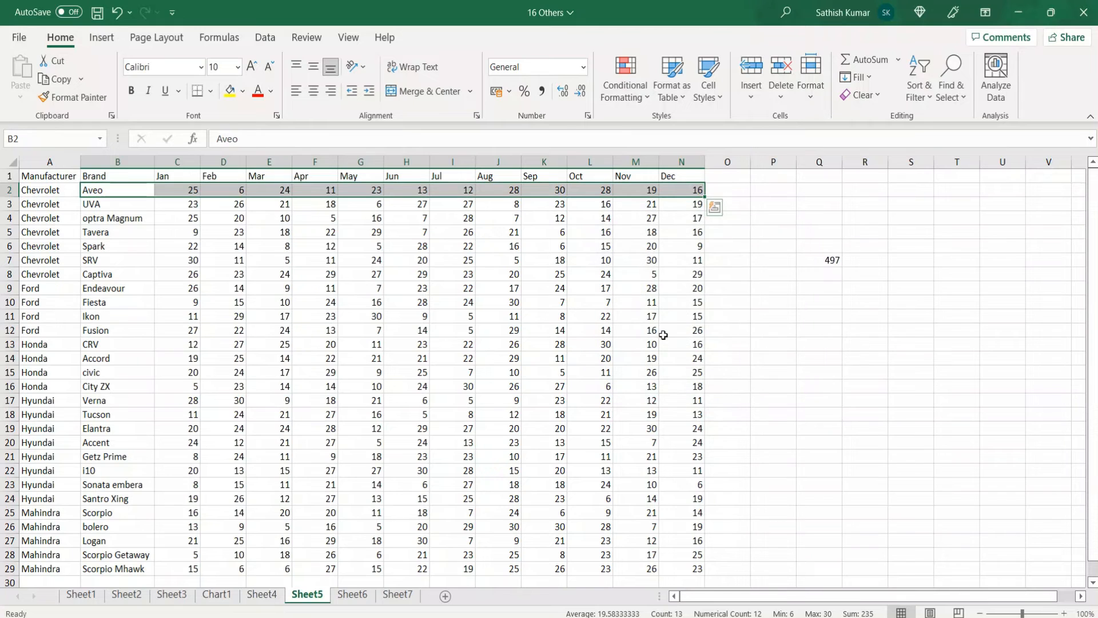
left_click(100, 139)
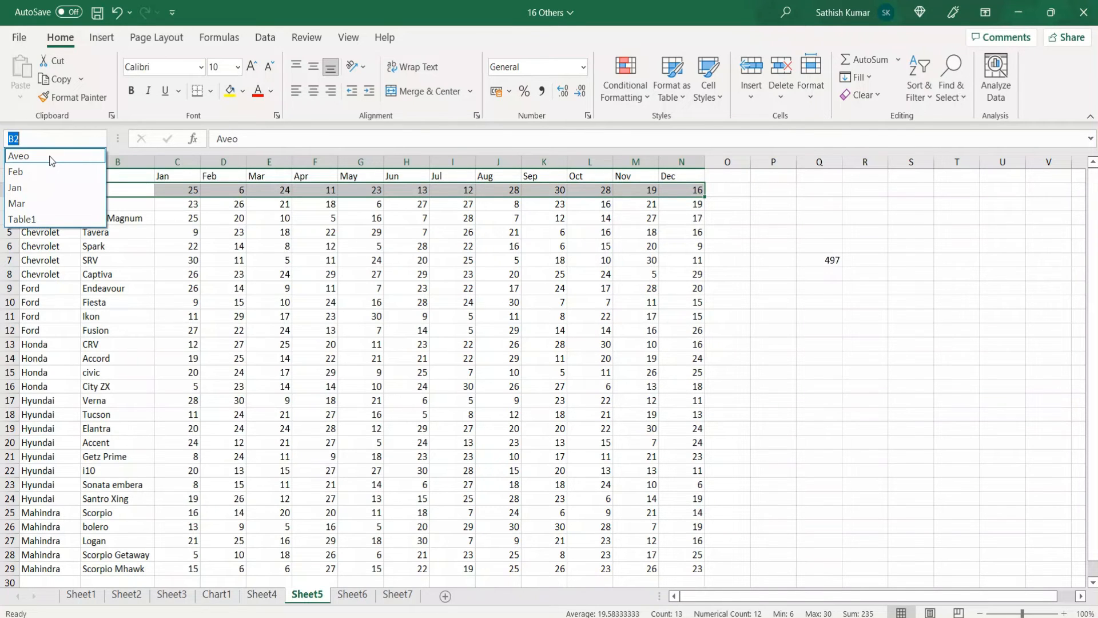
left_click(782, 303)
View the names available to a =sum( formula in Q10, cancel the formula, and review the names in the Name Manager
left_click(789, 302)
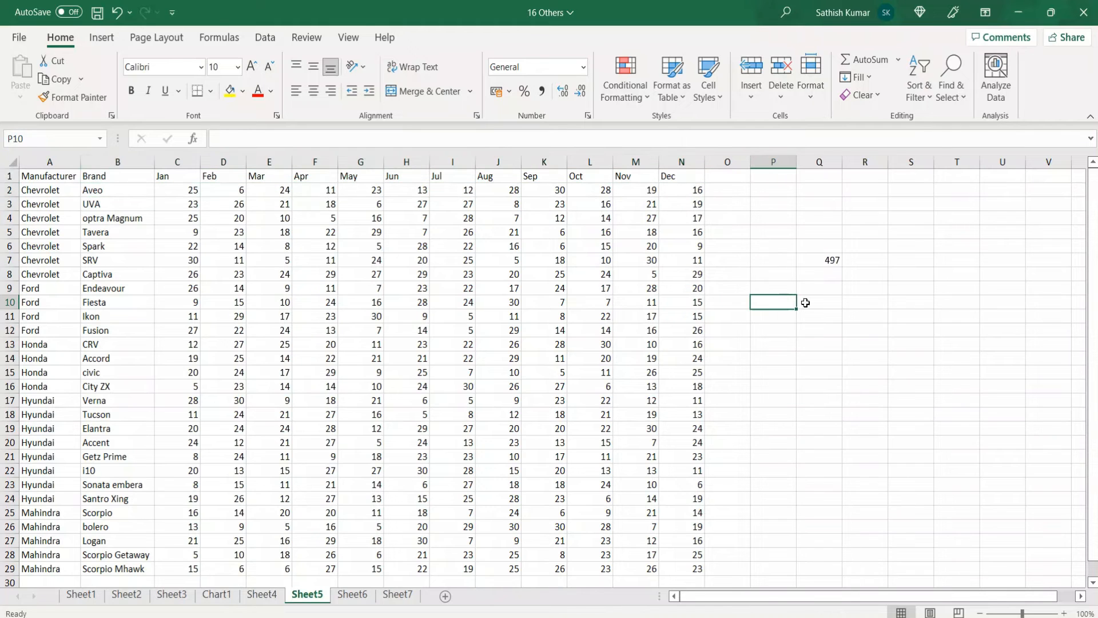
left_click(815, 304)
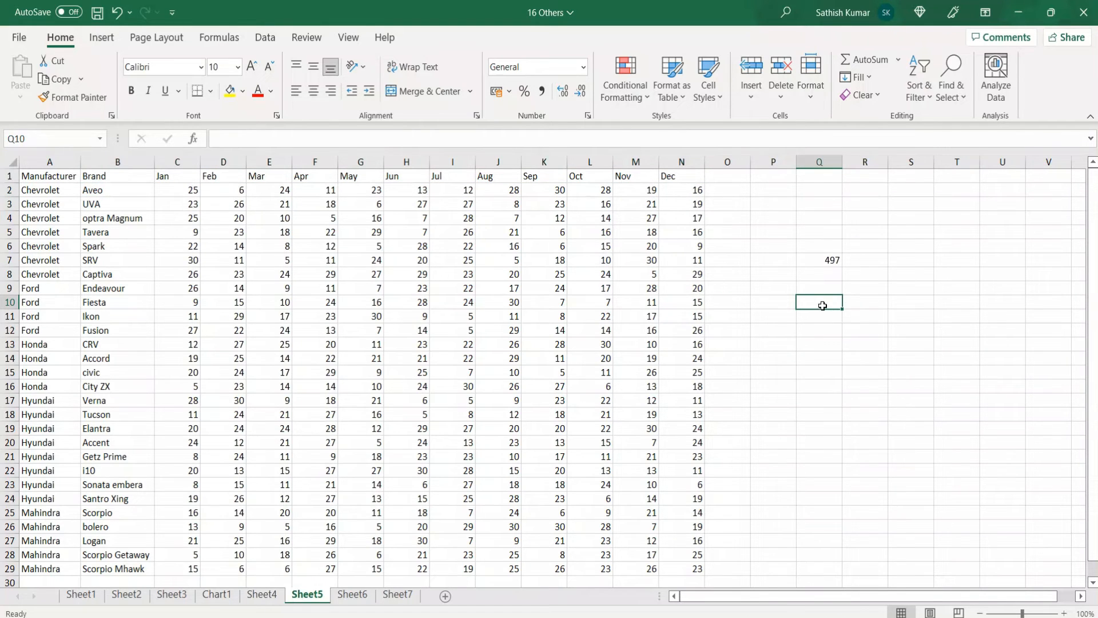
type("=su")
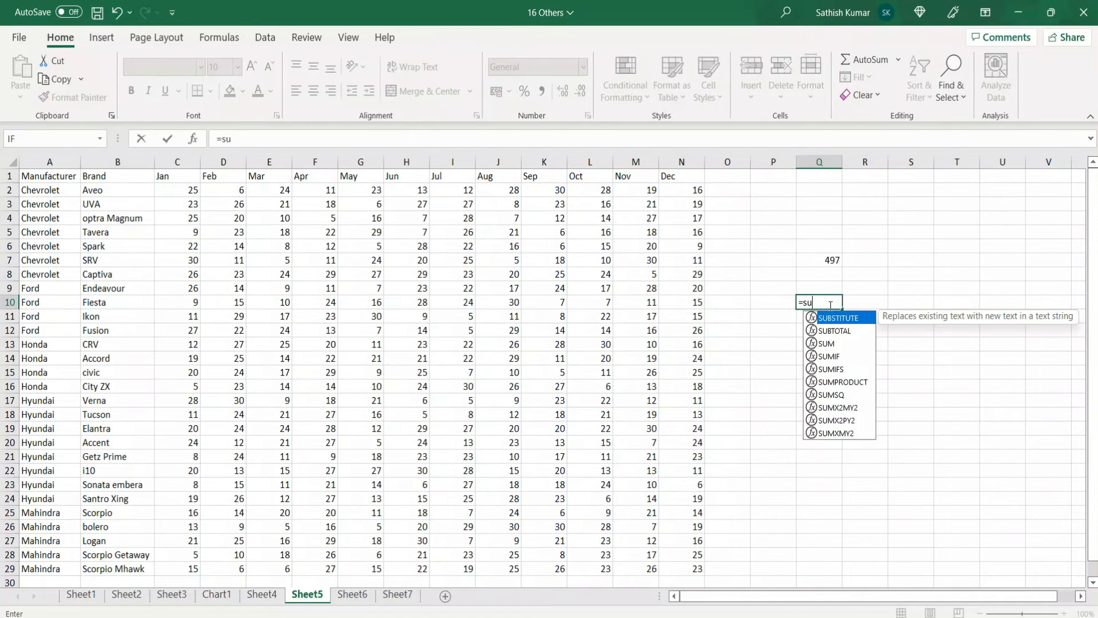
type("m(")
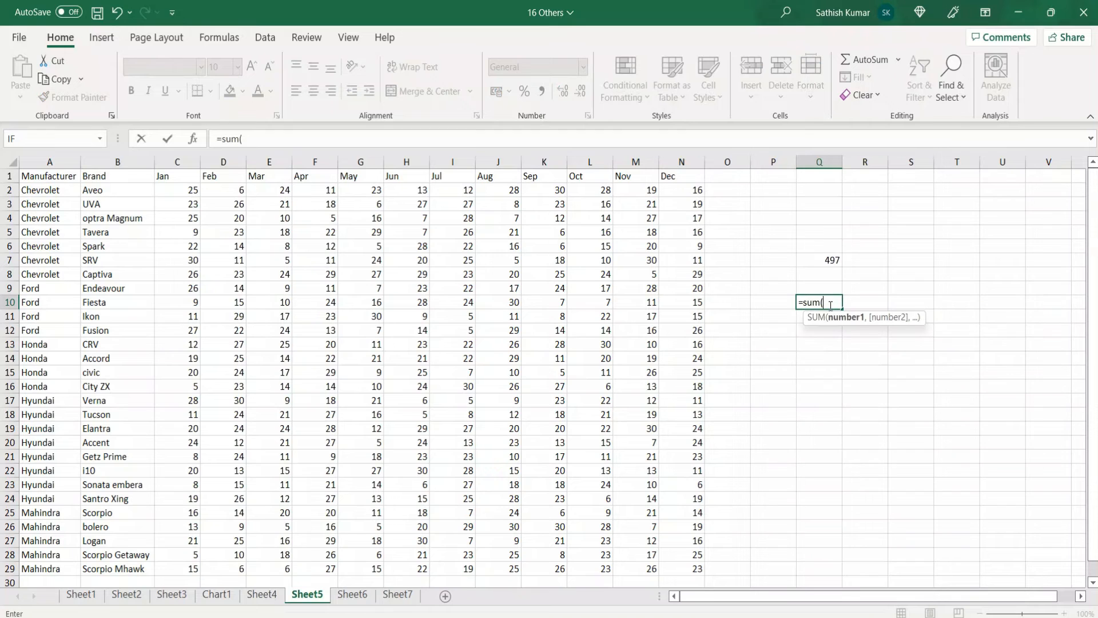
key("F3")
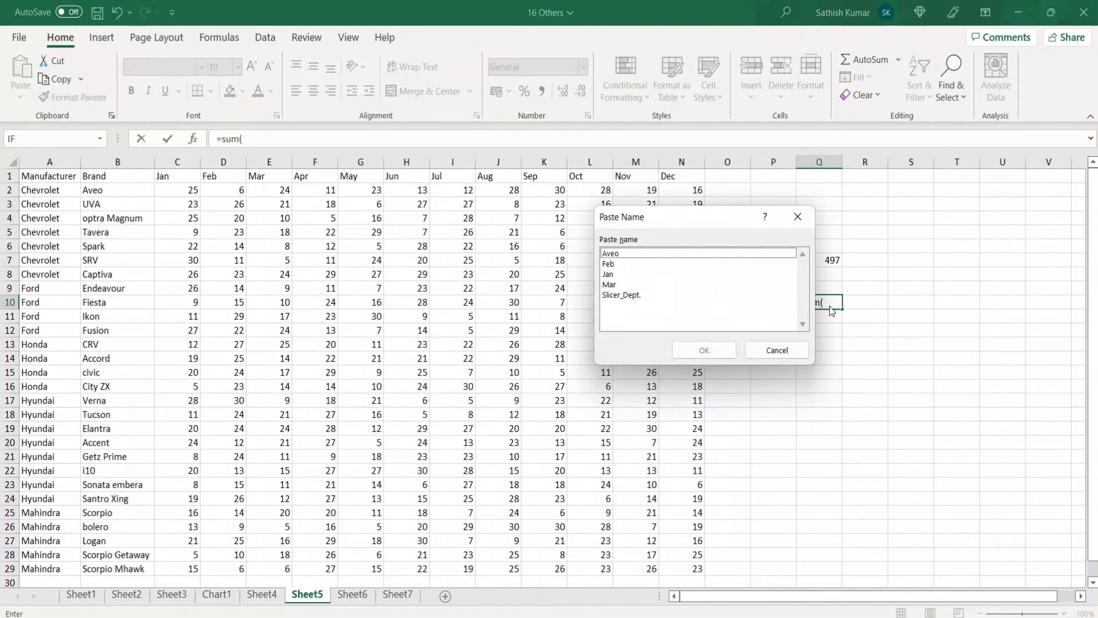
key("Escape")
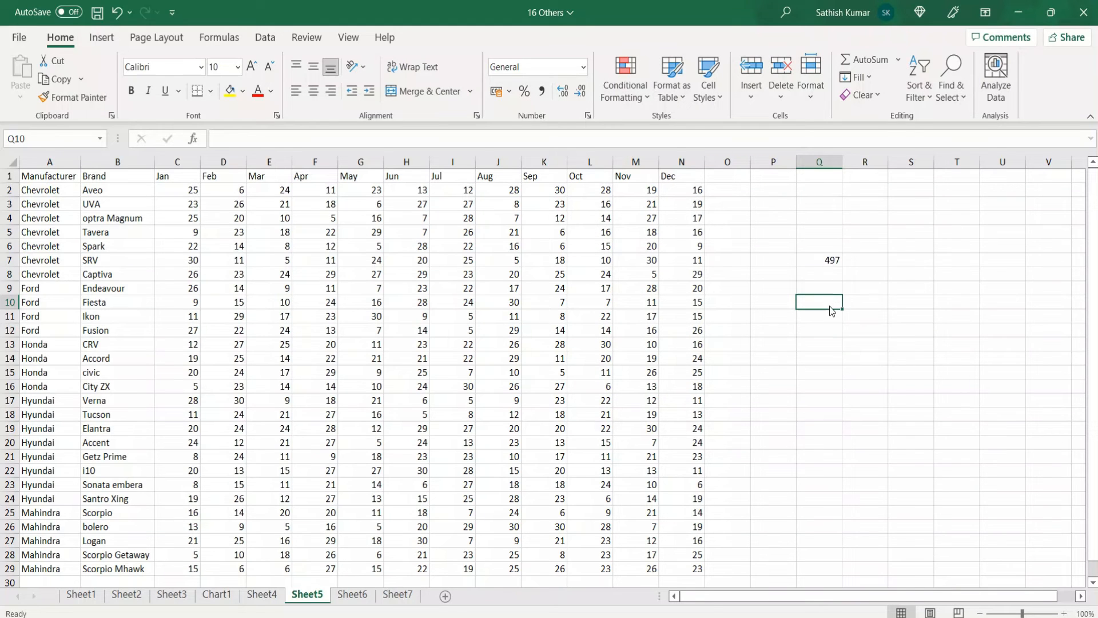
key("ctrl+F3")
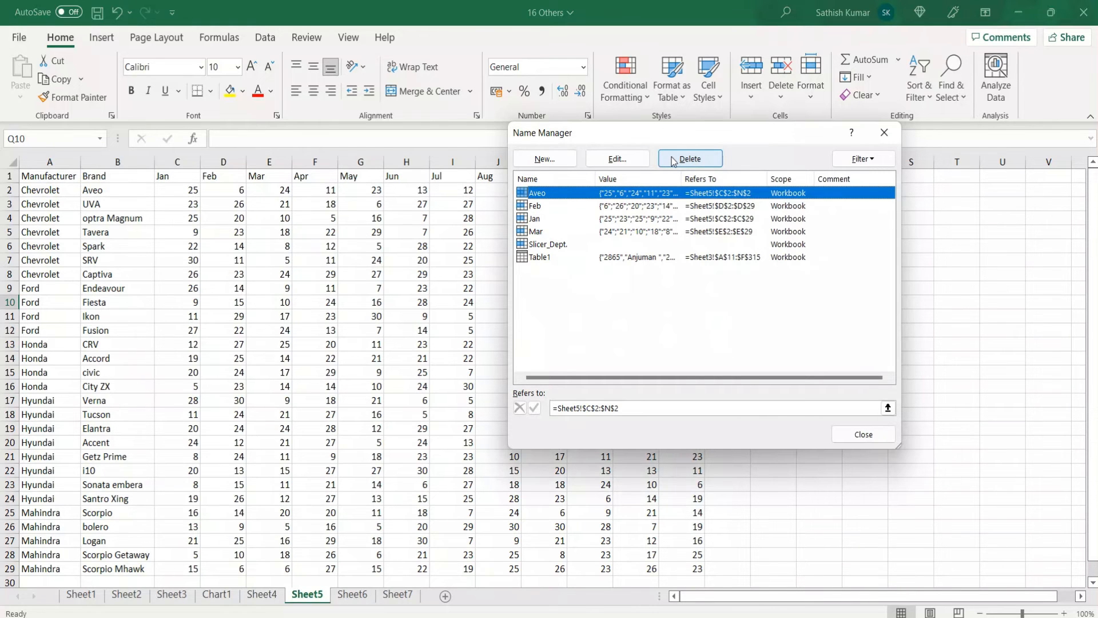
key("Escape")
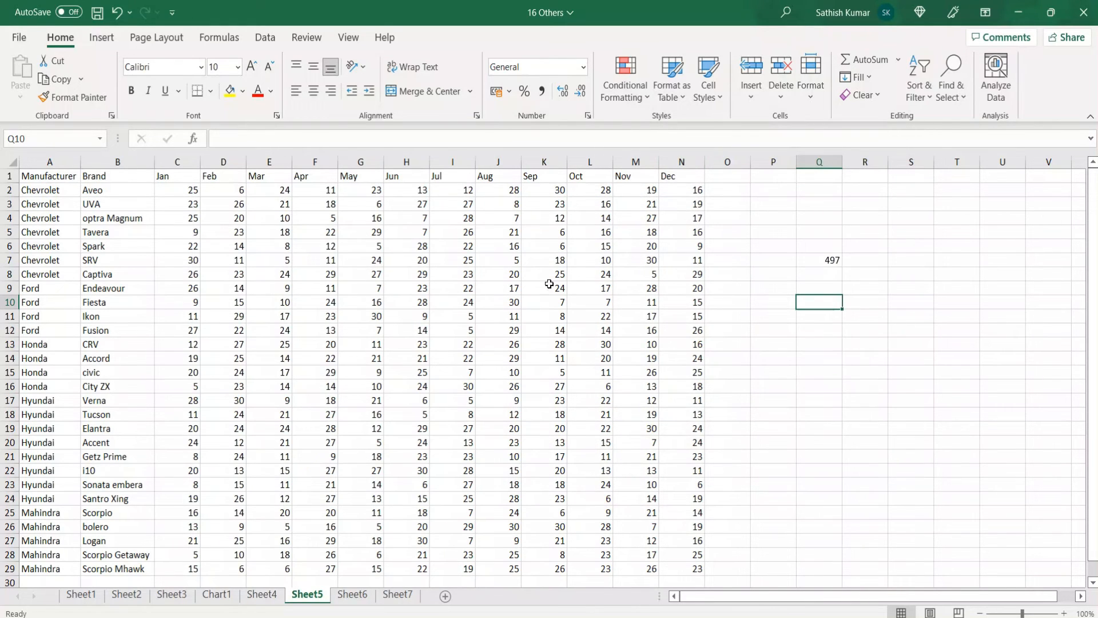
Copy the Order ID column D10:D141 on Sheet6 and display the clipboard contents
left_click(351, 595)
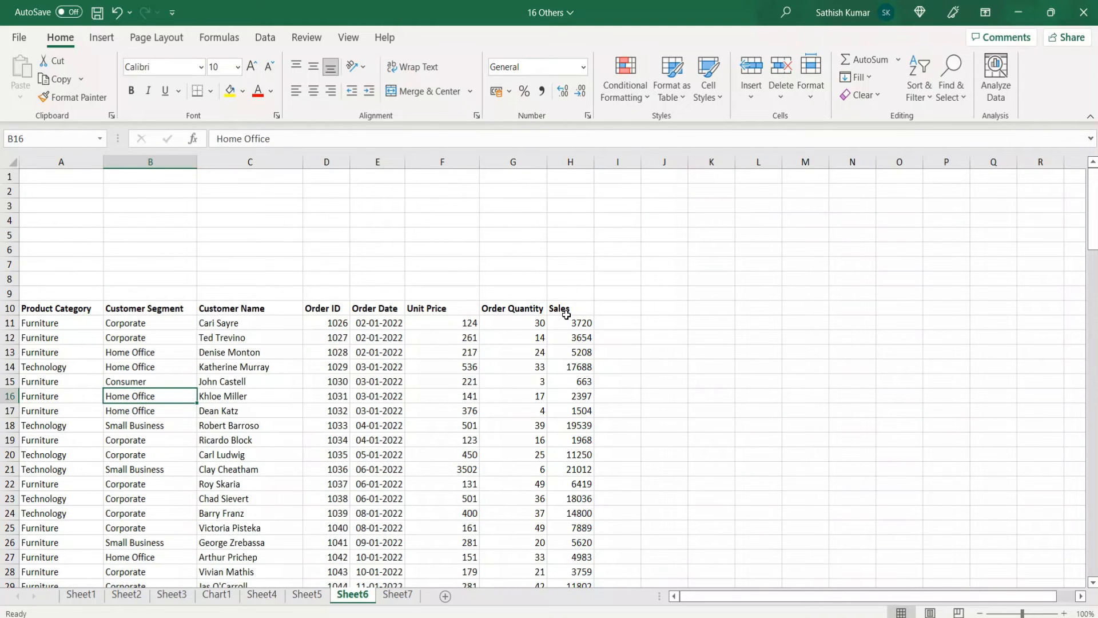
left_click(335, 306)
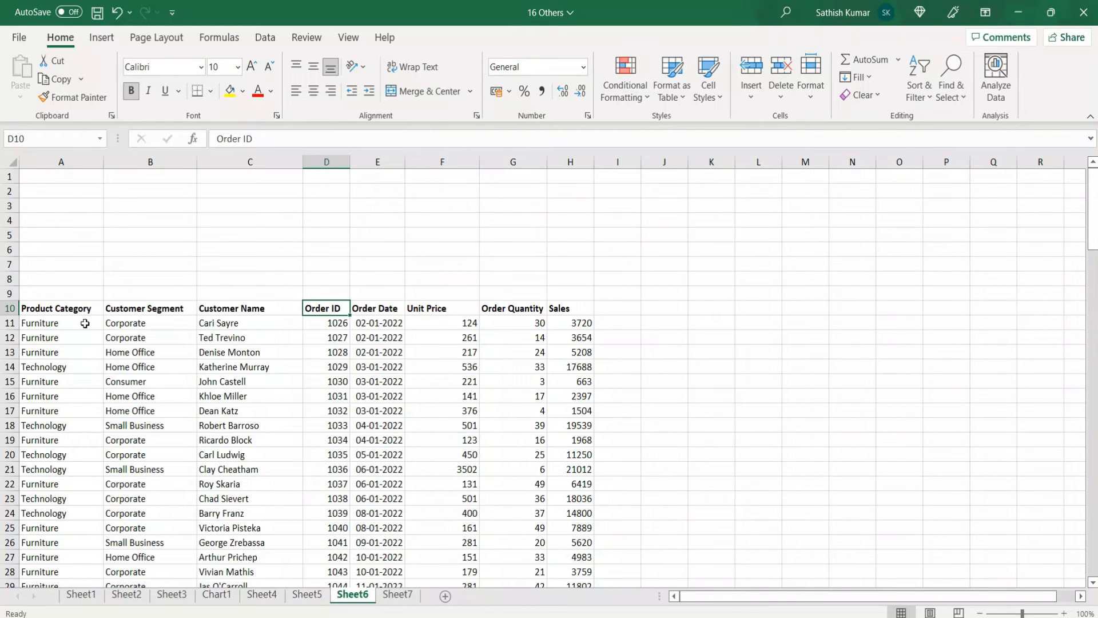
key("ctrl+shift+Down")
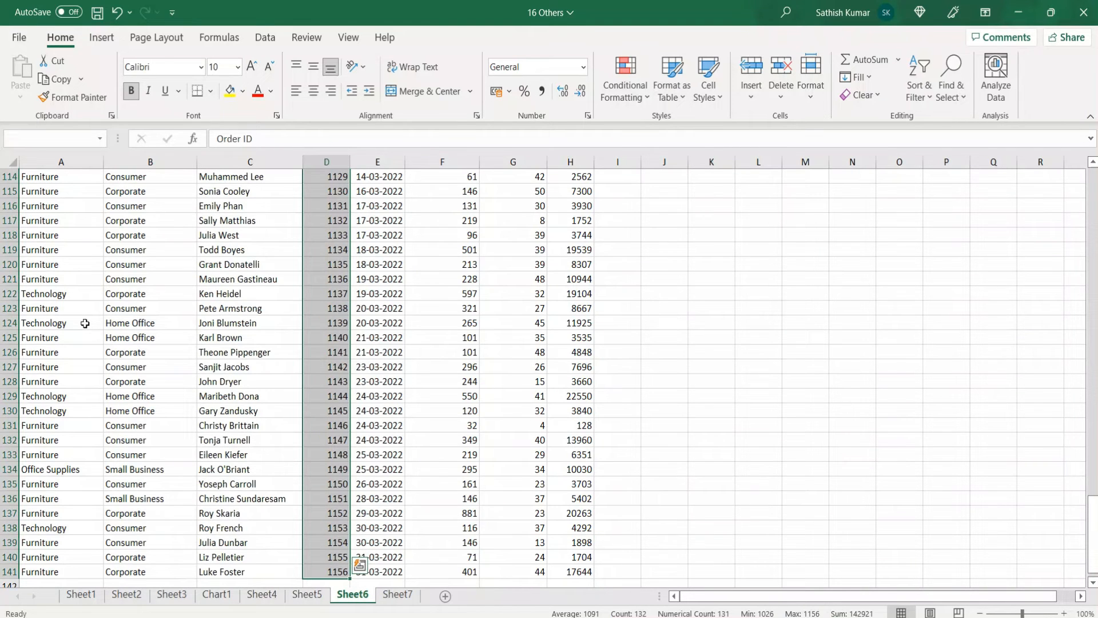
key("ctrl+c")
scroll(84, 323, "up", 20)
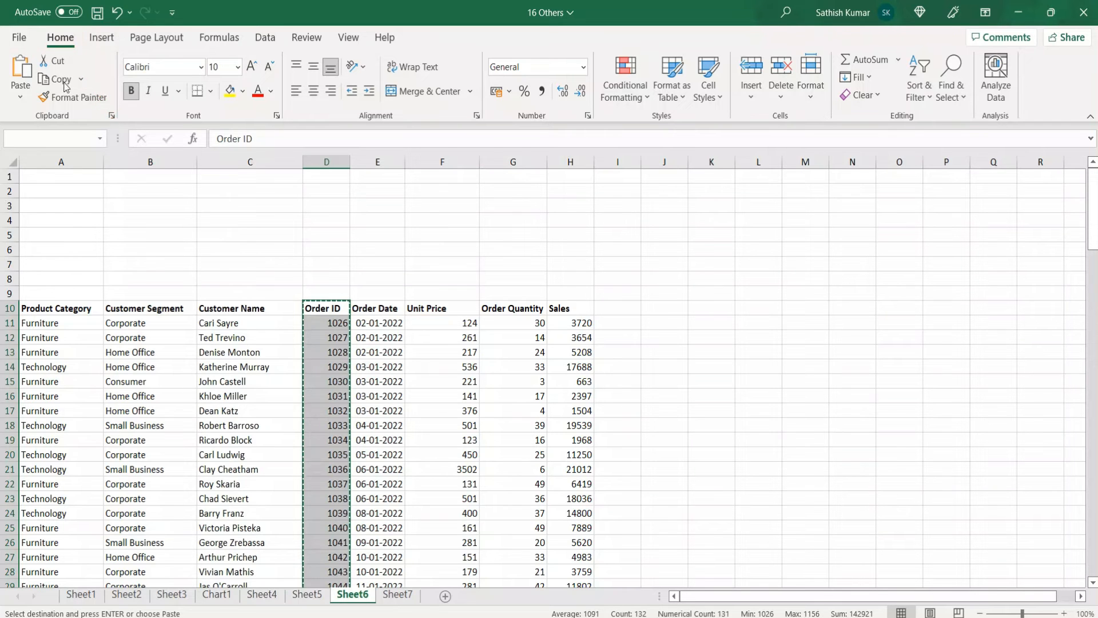
left_click(111, 117)
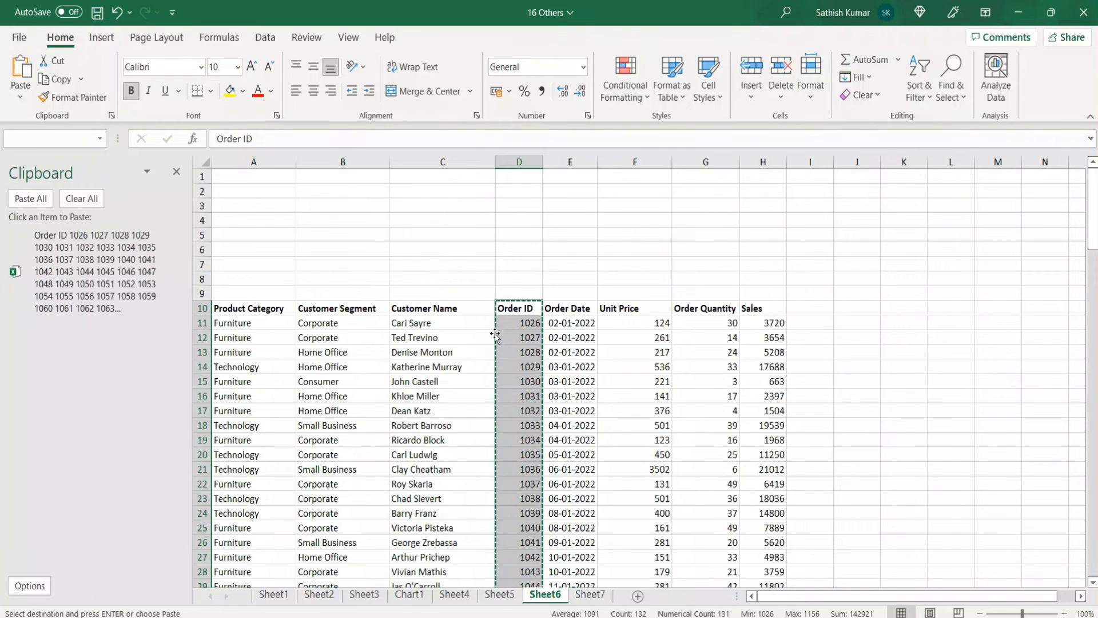
Insert the copied Order ID cells at A10, shifting the existing columns right, and hide the clipboard contents
left_click(246, 311)
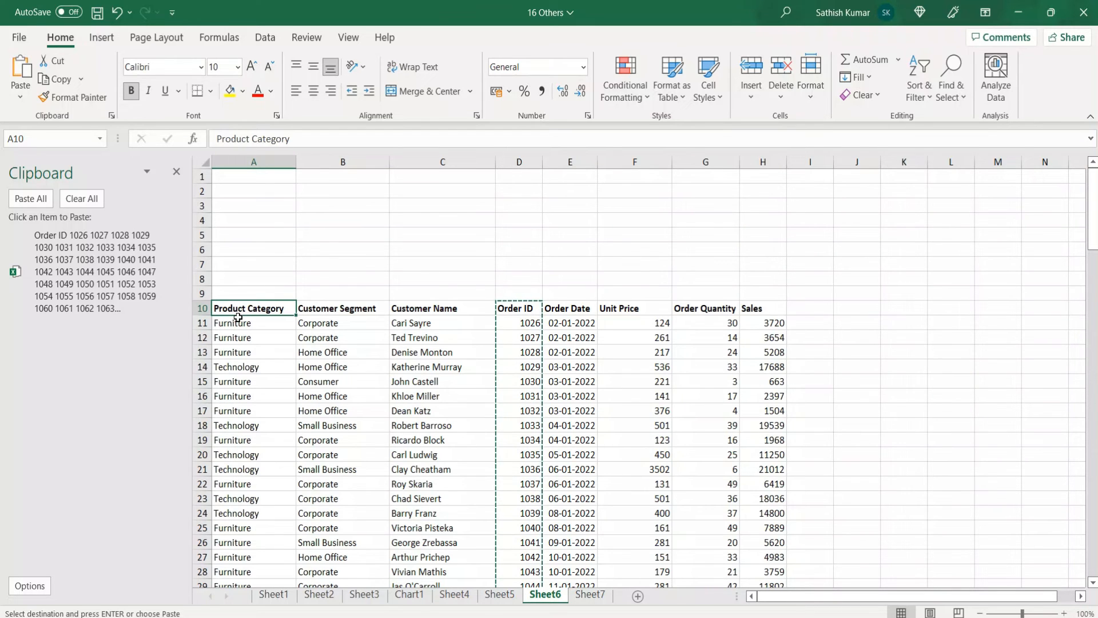
key("ctrl+shift+plus")
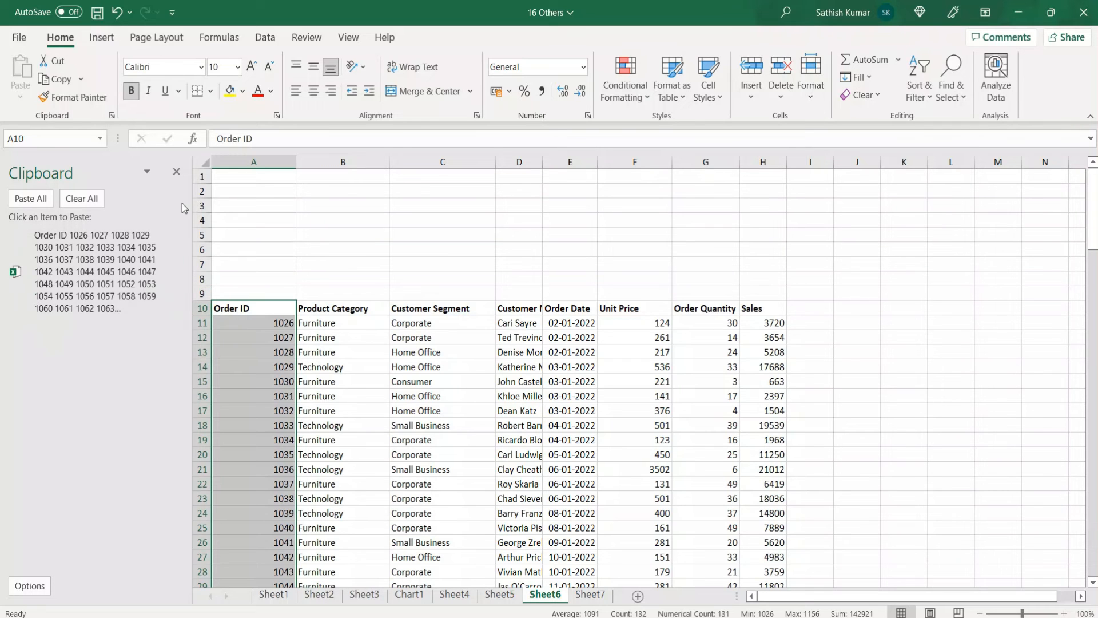
left_click(177, 175)
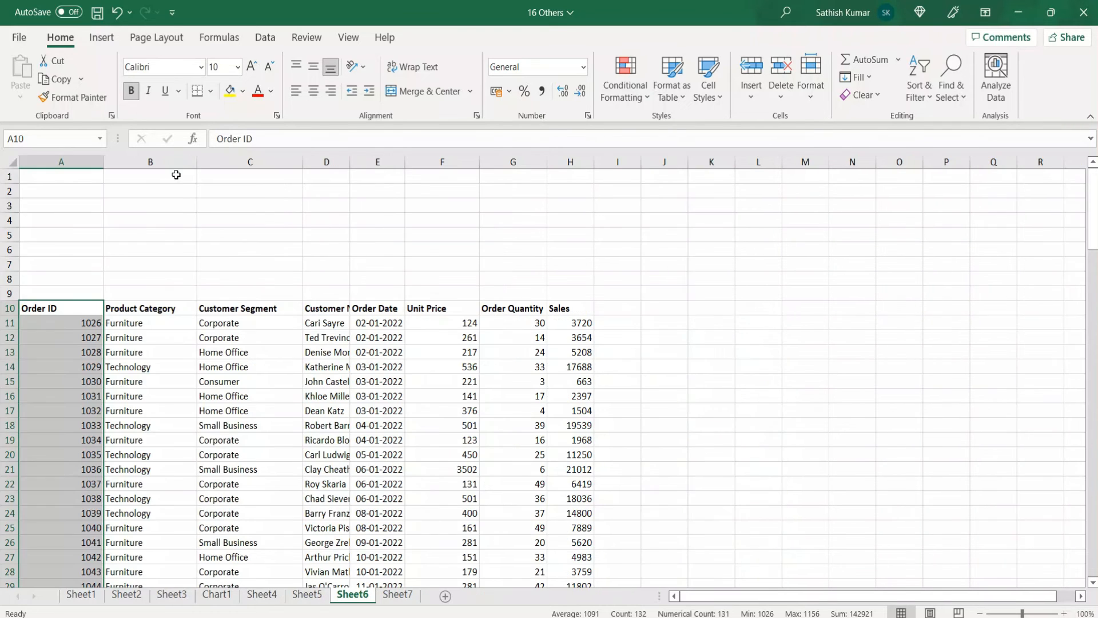
Expand and collapse the formula bar twice to view the full IFERROR/VLOOKUP formula in B11 on Sheet7
left_click(397, 595)
left_click(94, 305)
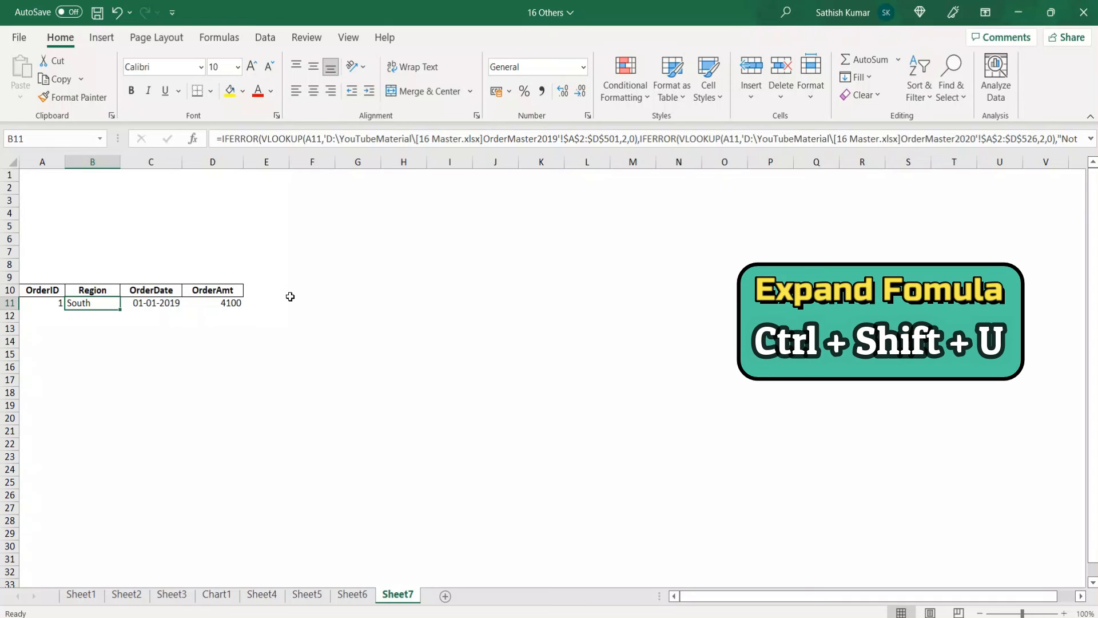
key("ctrl+shift+u")
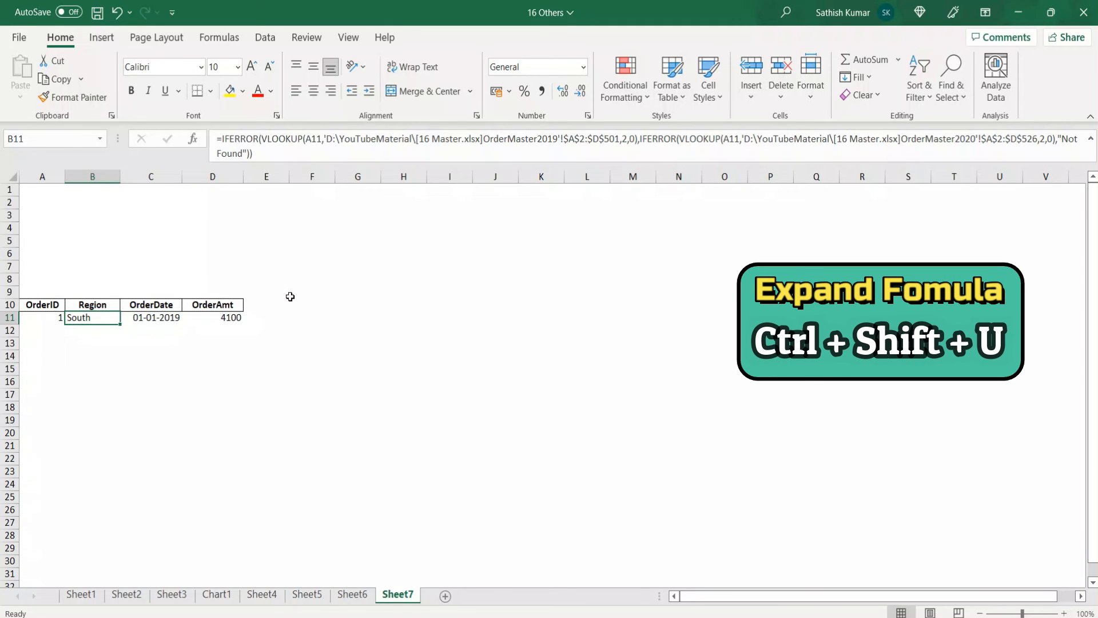
key("ctrl+shift+u")
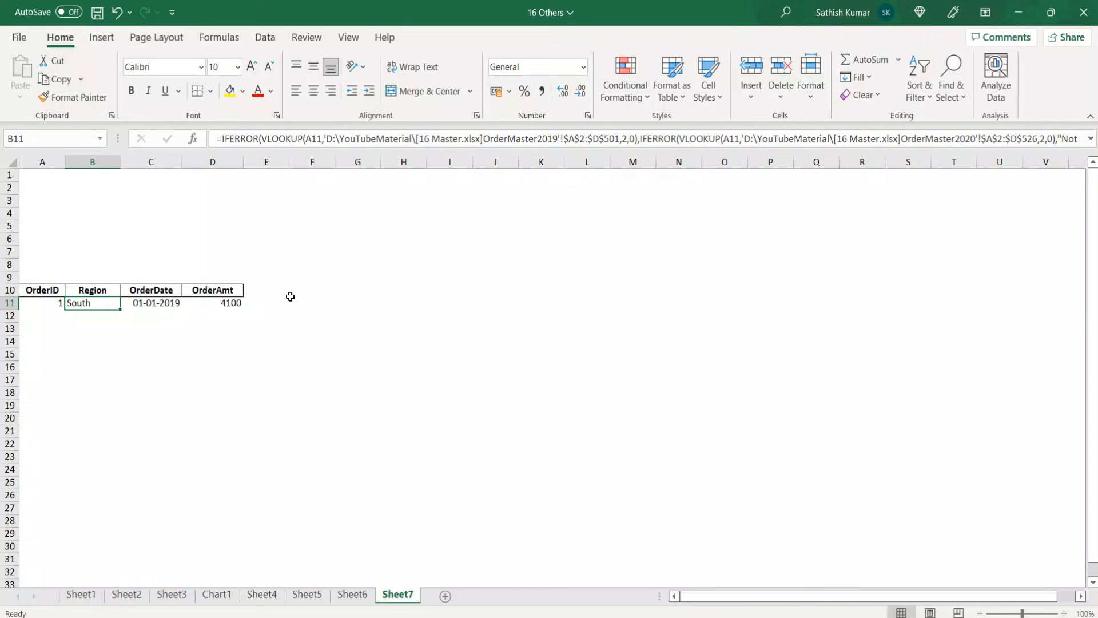
key("ctrl+shift+u")
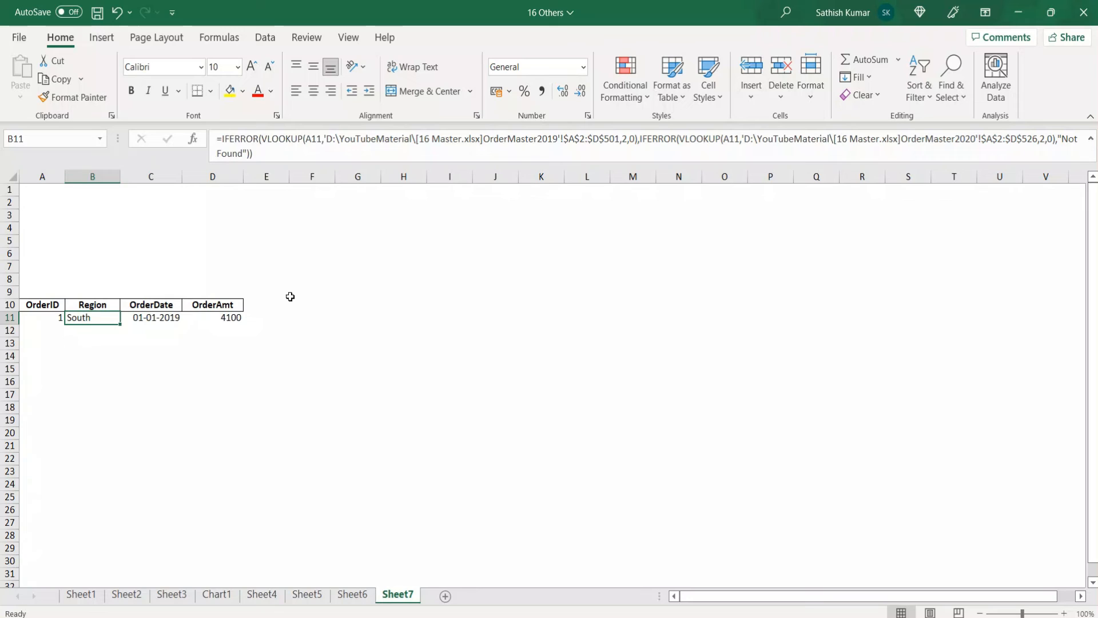
key("ctrl+shift+u")
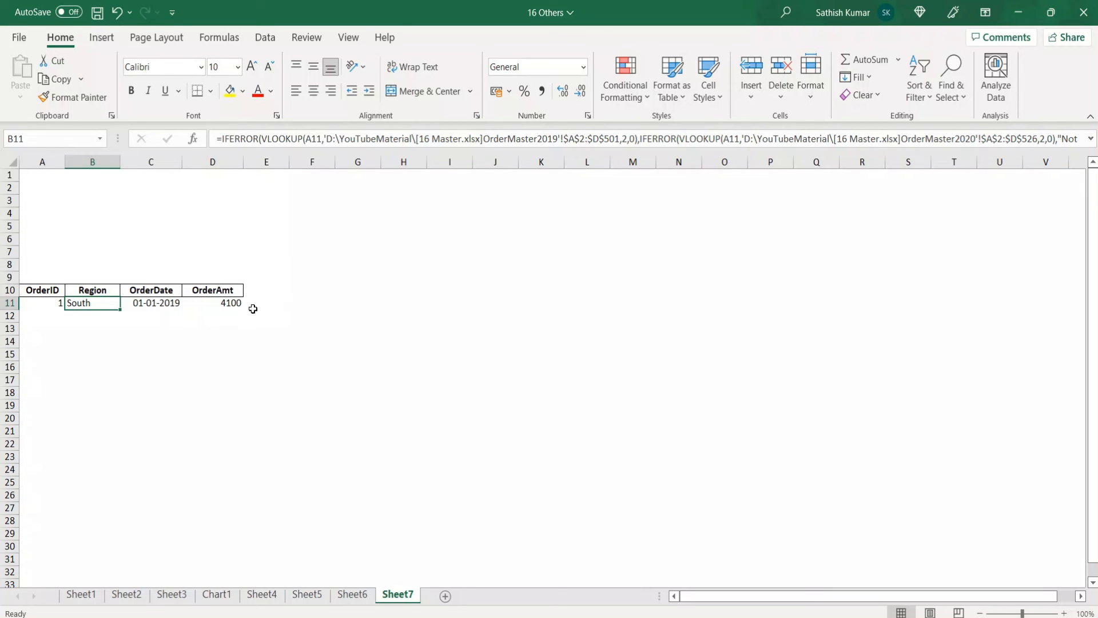
Inspect the OrderID cell A11 and the Region formula in B11, and examine the available calculation options, particularly Manual
left_click(44, 307)
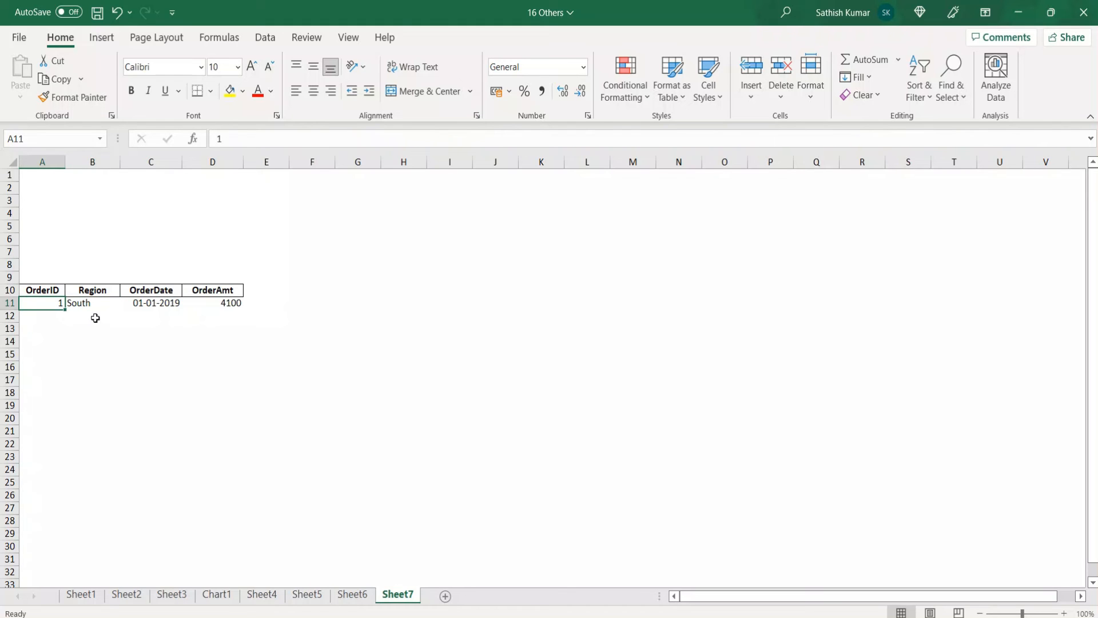
left_click(90, 307)
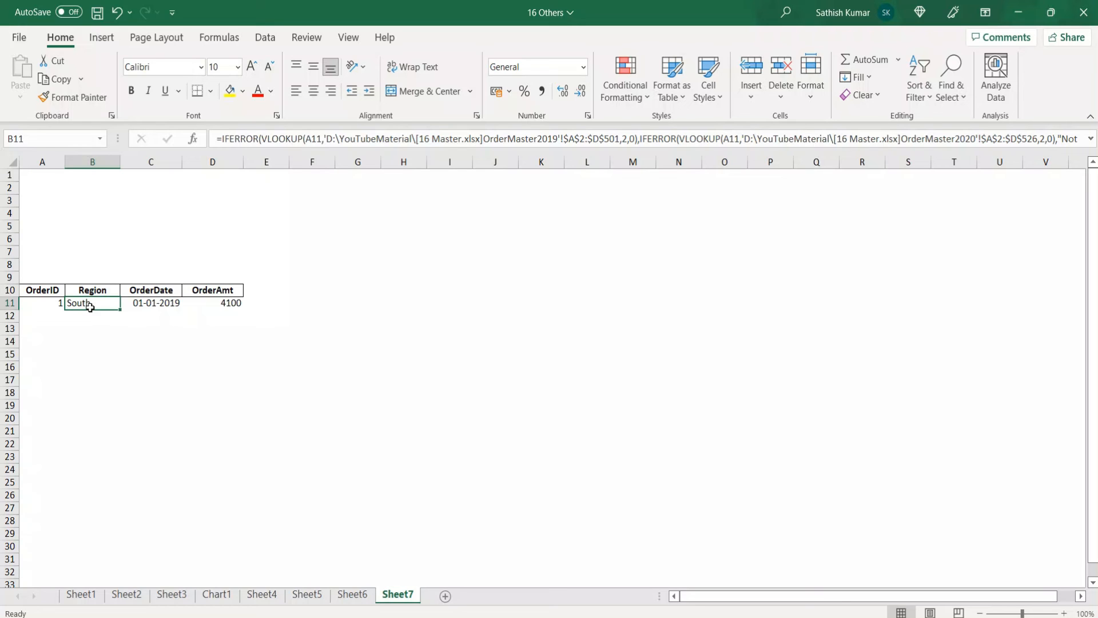
left_click(225, 40)
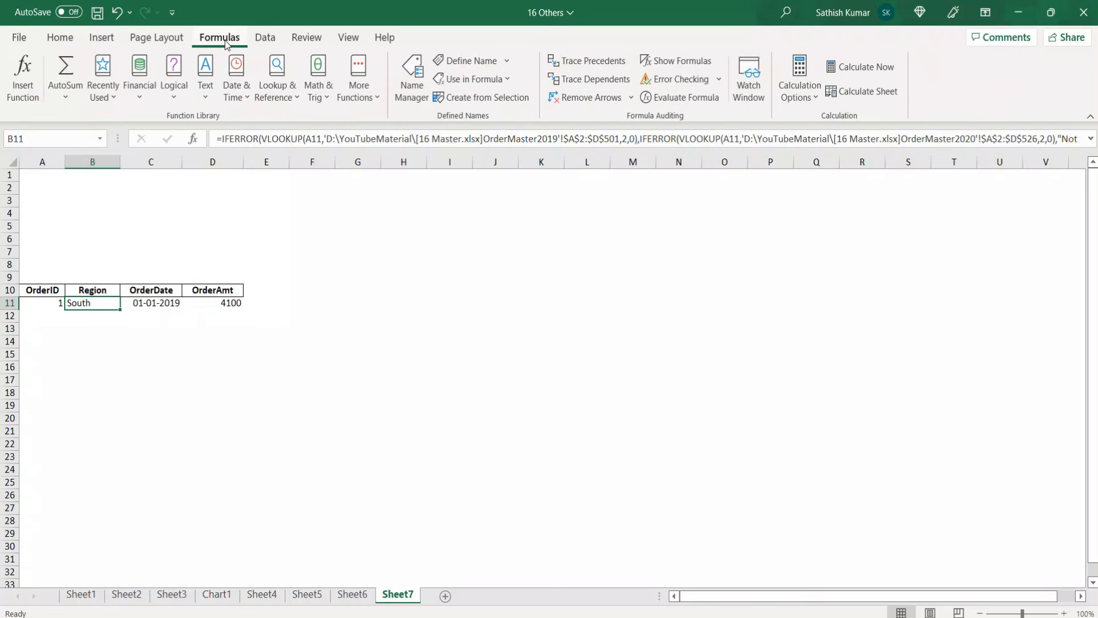
left_click(800, 102)
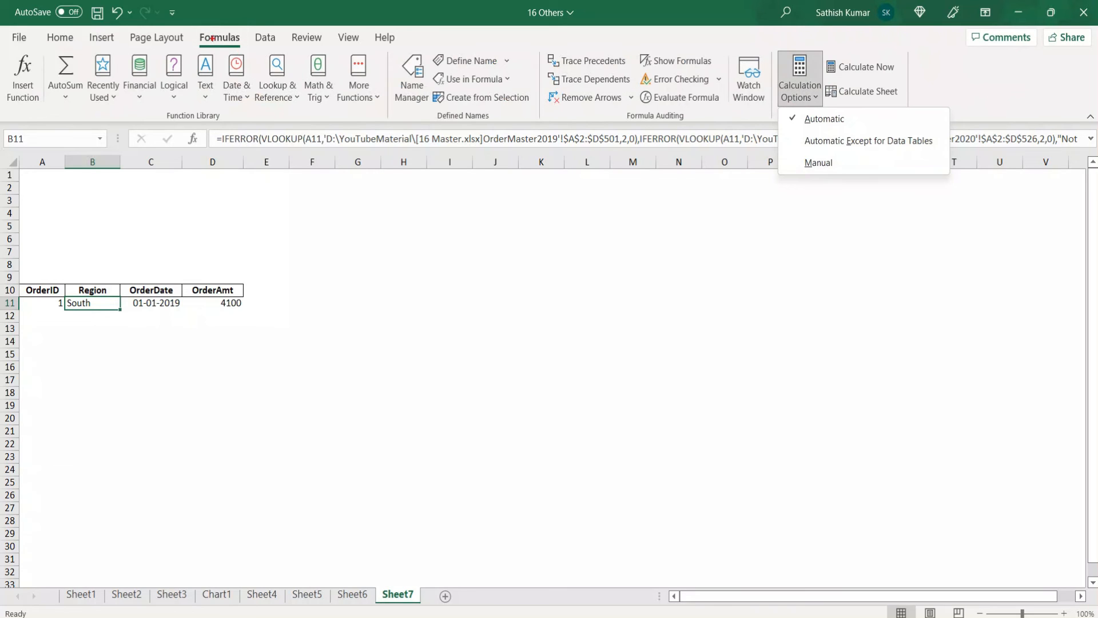
left_click_drag(191, 31, 248, 54)
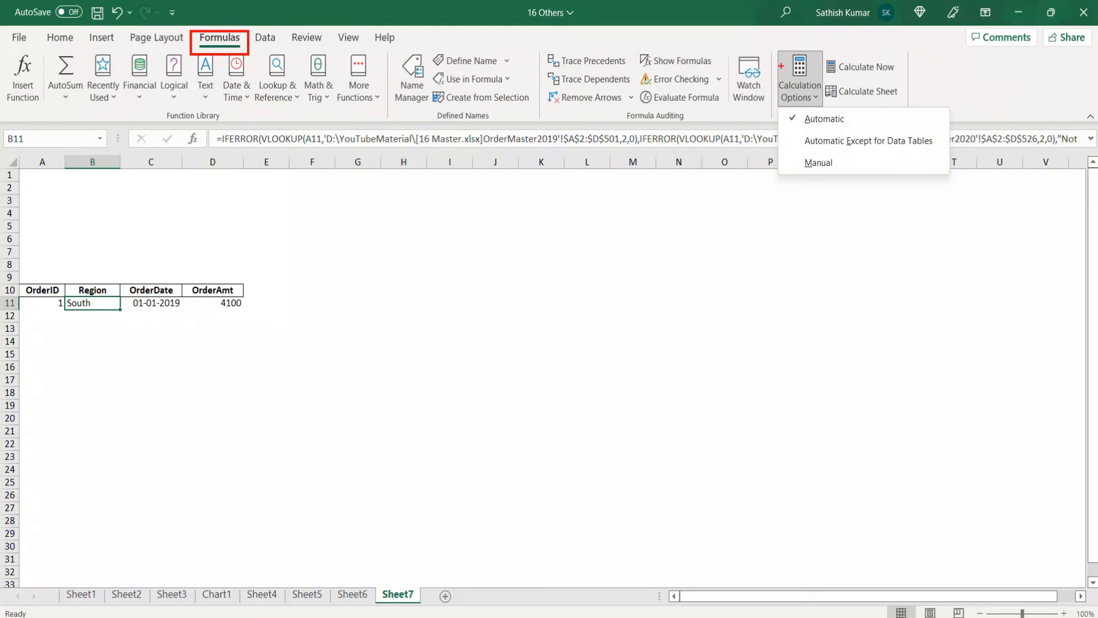
left_click_drag(771, 50, 828, 107)
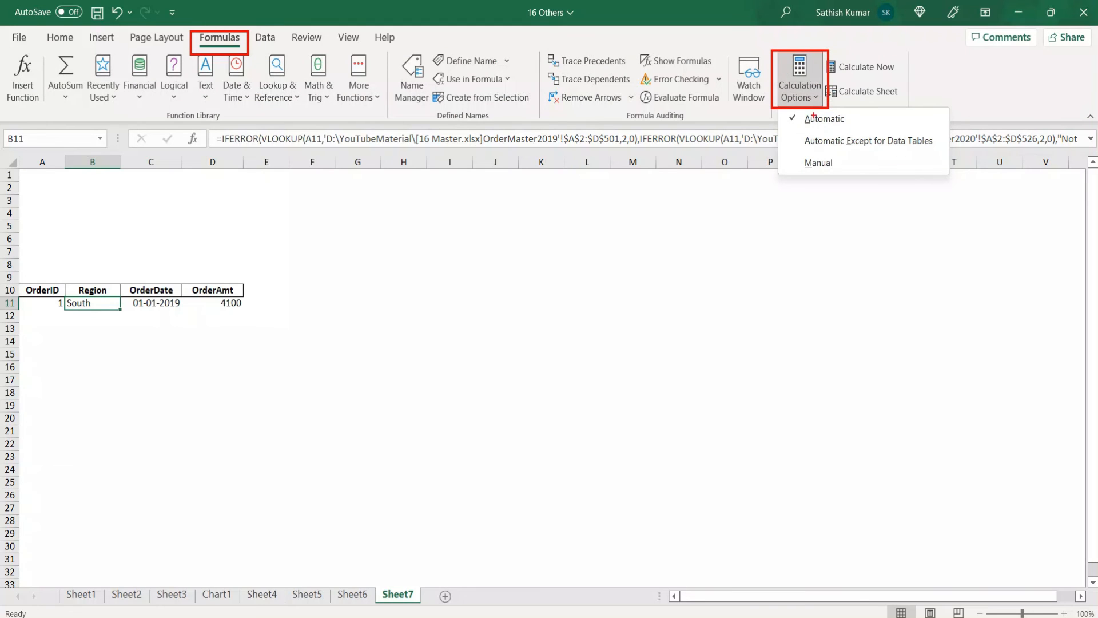
left_click_drag(780, 153, 916, 173)
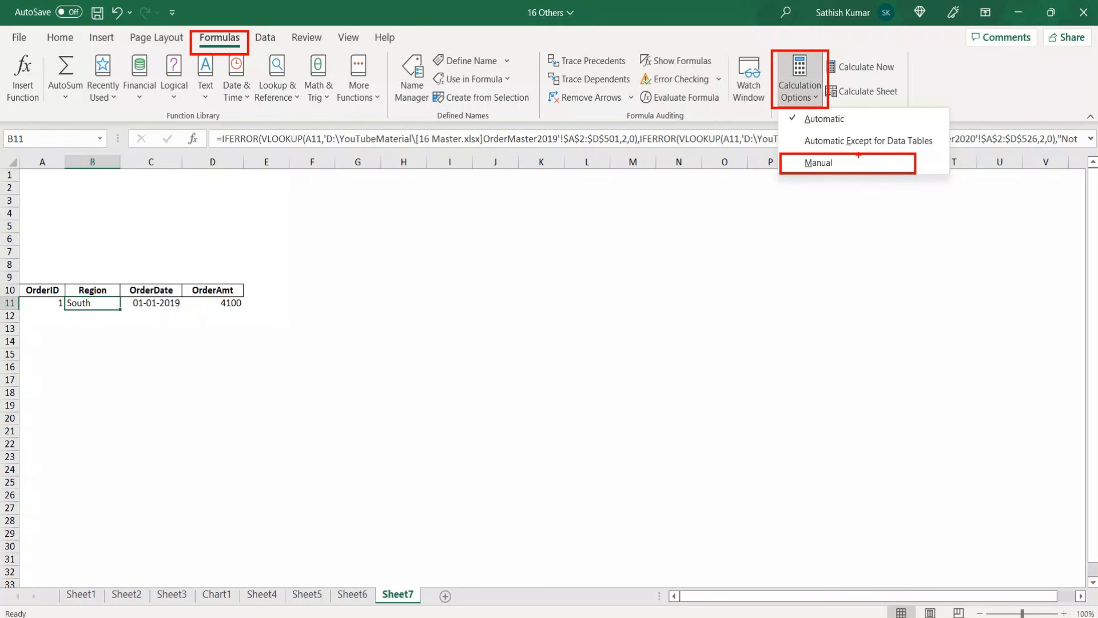
key("Escape")
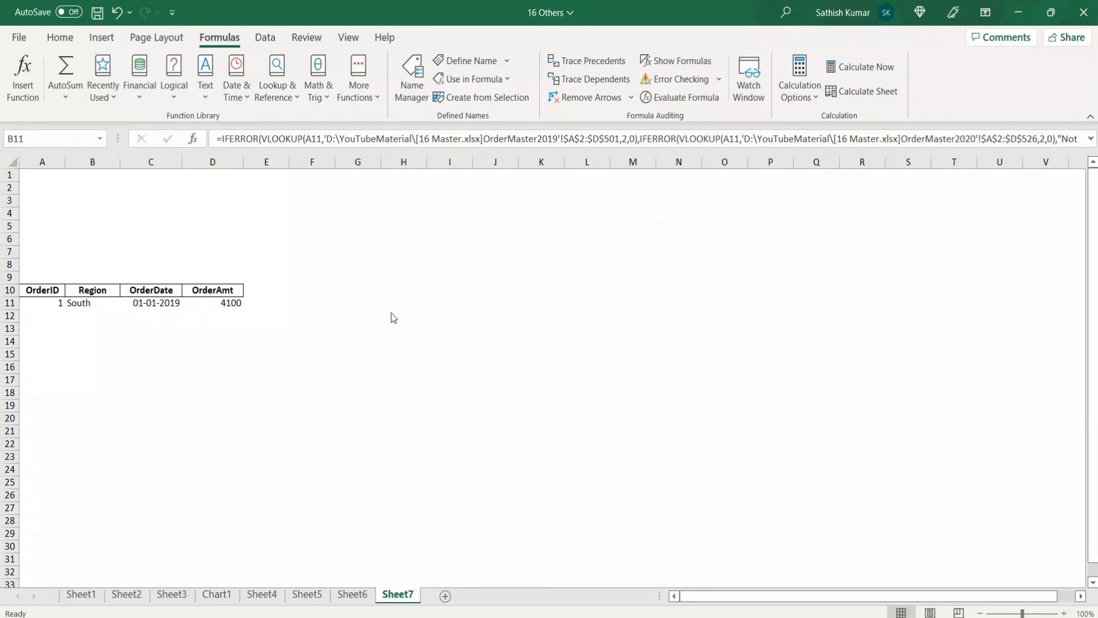
Set the OrderID in A11 to 2
left_click(48, 306)
left_click(49, 306)
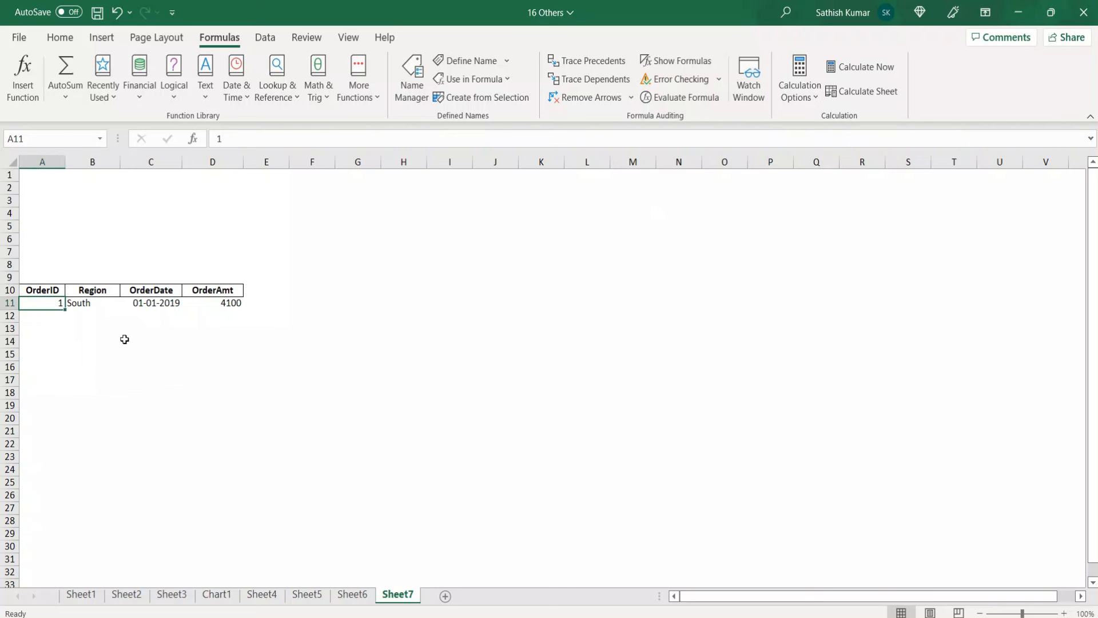
type("3")
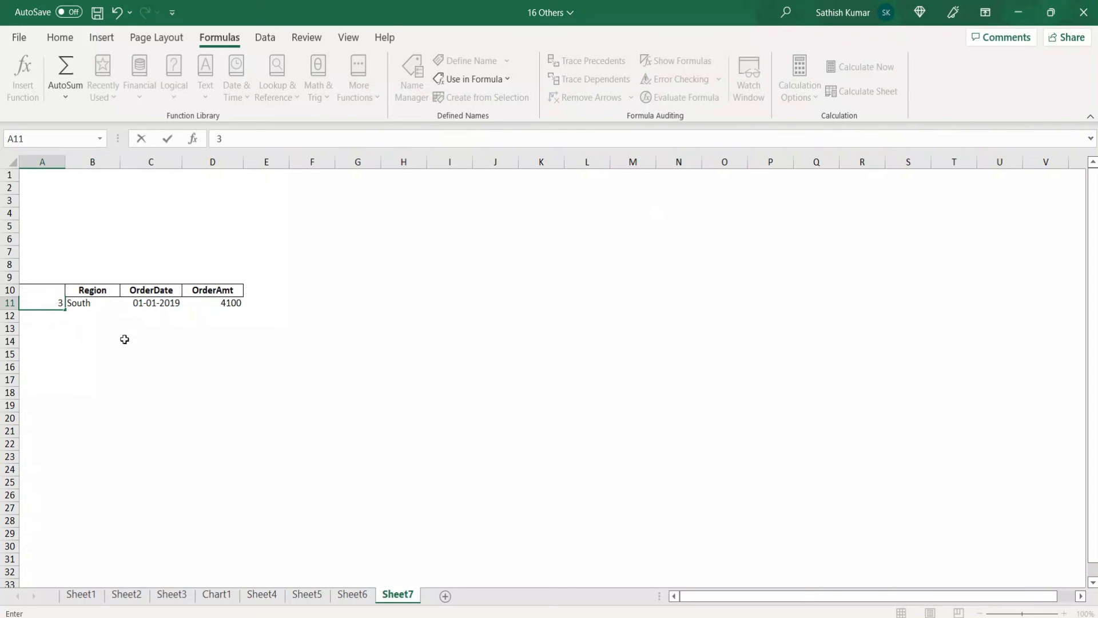
key("BackSpace")
type("2")
key("Tab")
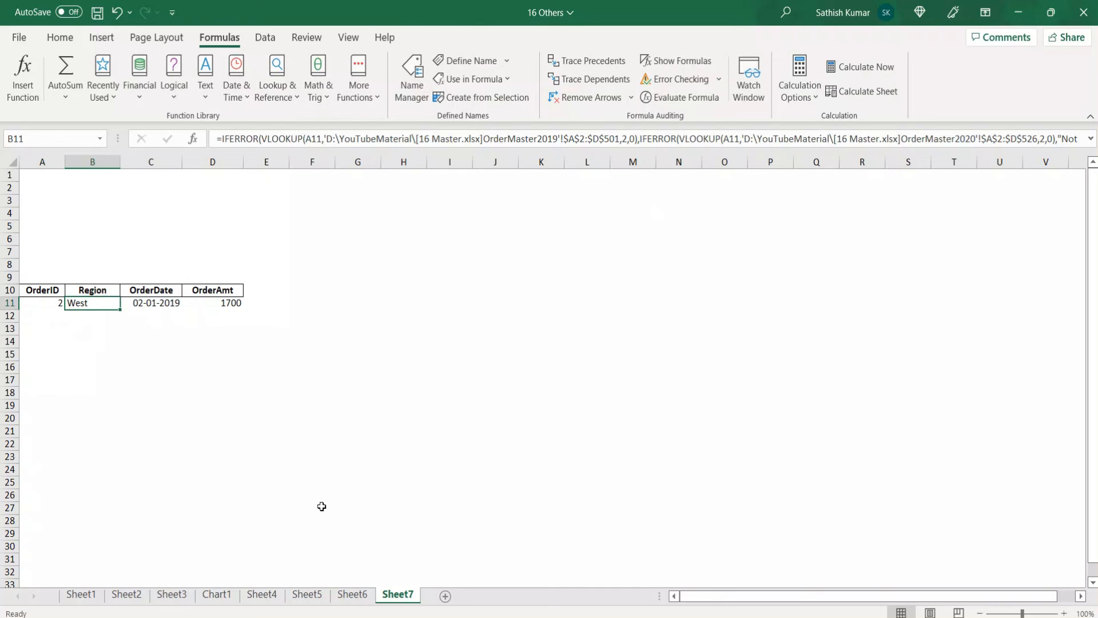
Look briefly at Sheet6, return to Sheet7, and set the calculation mode to Manual
left_click(353, 594)
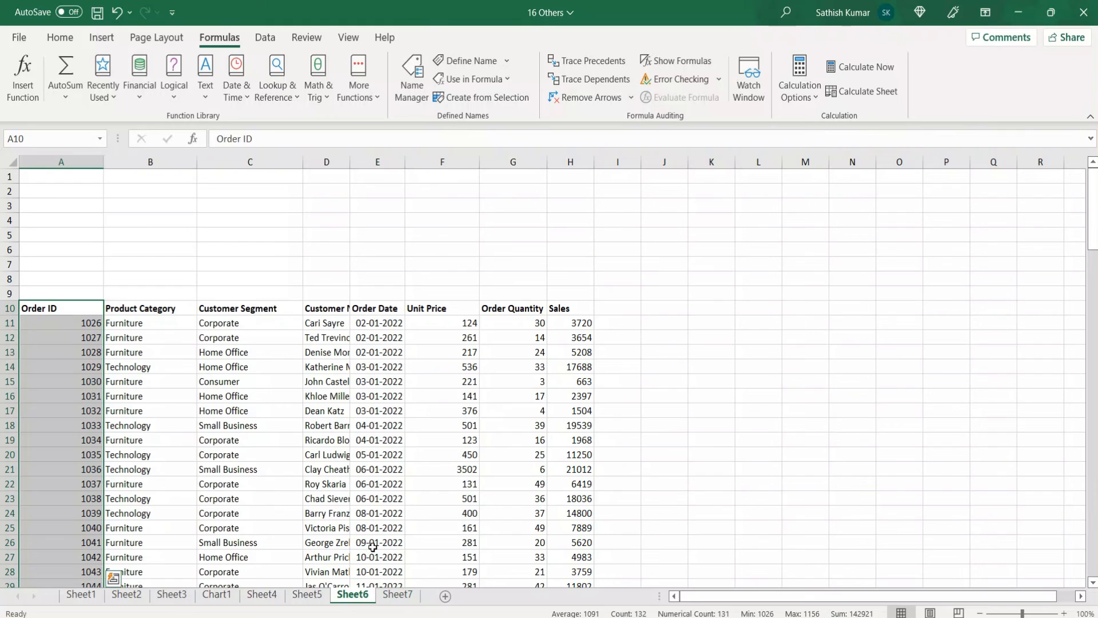
left_click(398, 594)
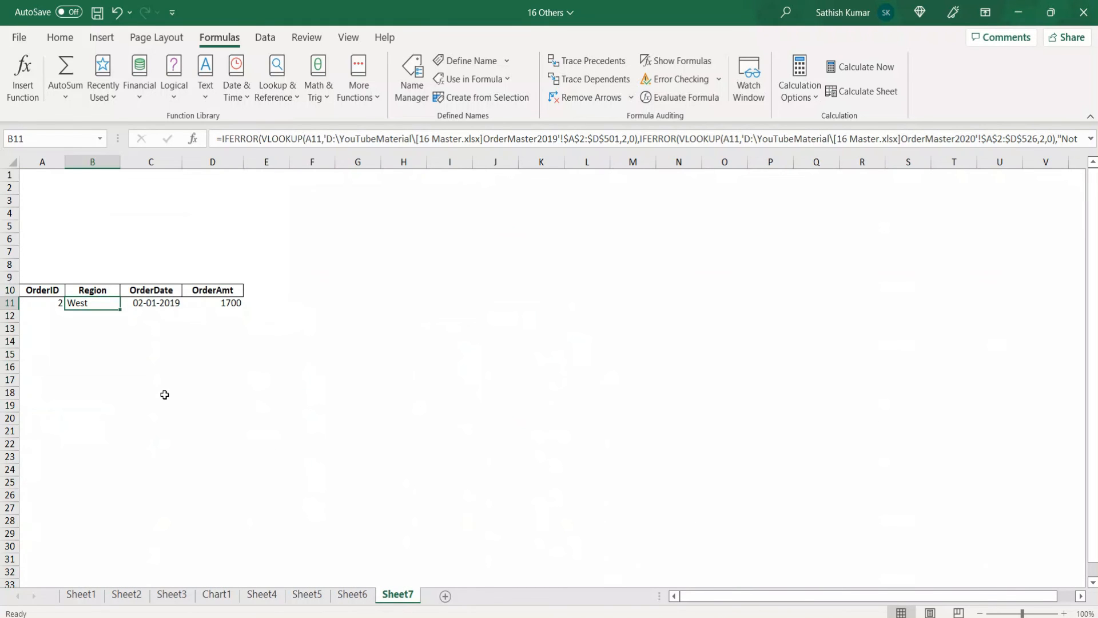
left_click(815, 102)
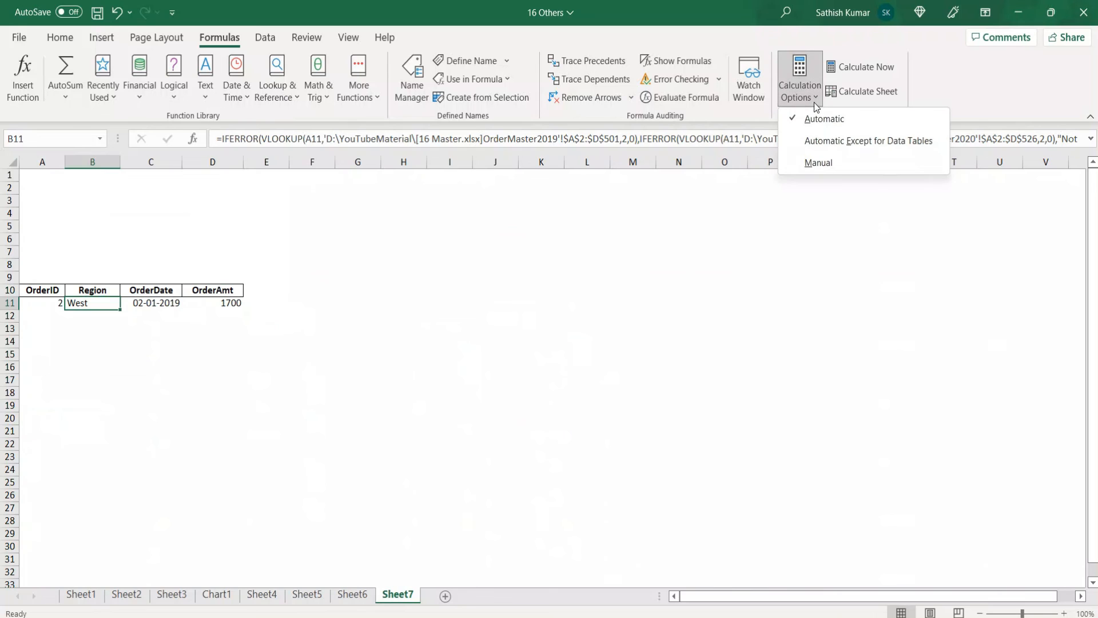
left_click(817, 162)
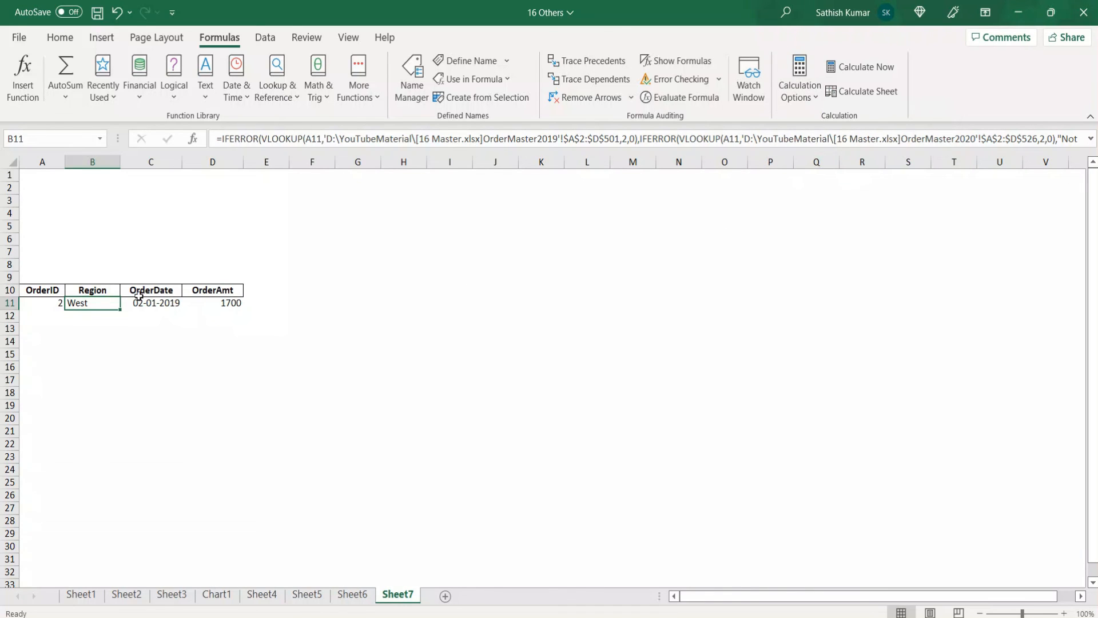
Enter 3, 4 and finally 6 as the OrderID in A11 and recalculate only the active sheet
left_click(50, 306)
type("3")
key("Right")
key("Left")
type("4")
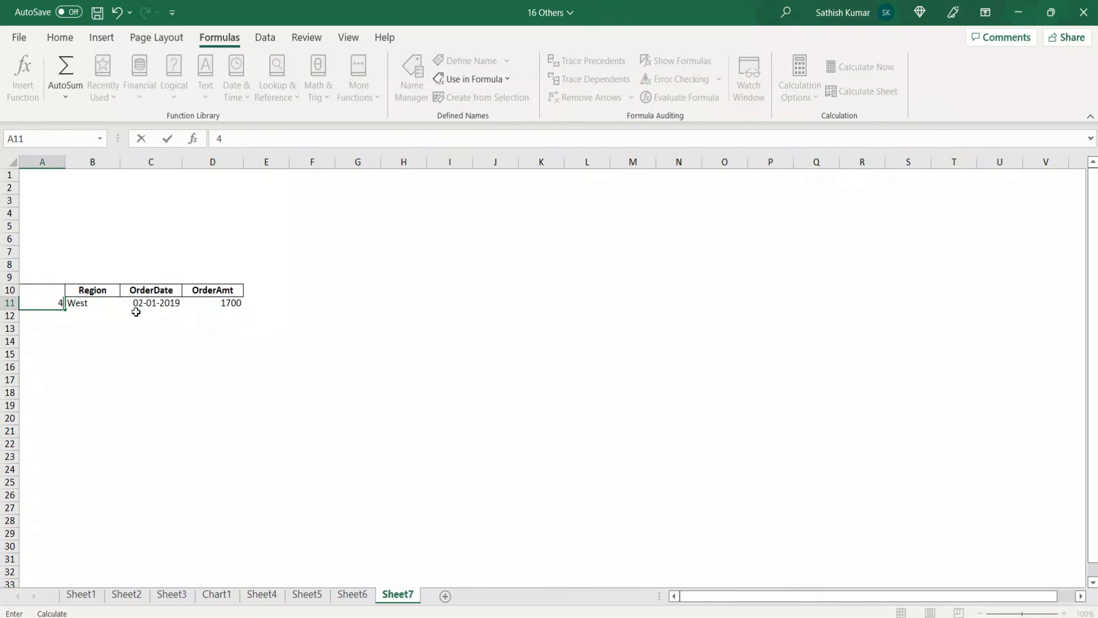
key("Right")
key("Left")
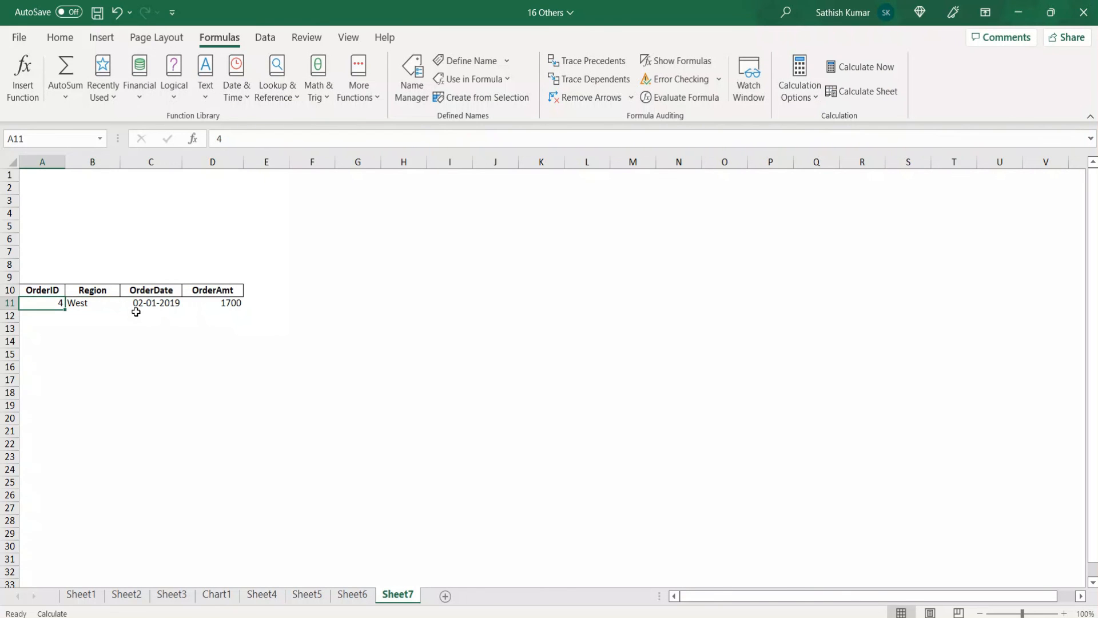
type("6")
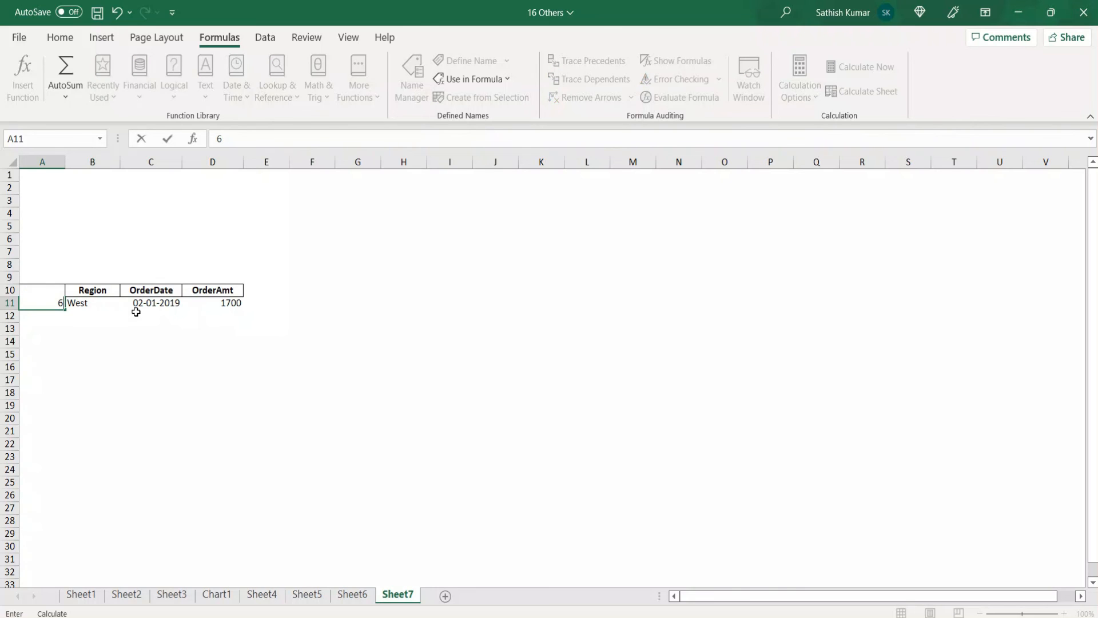
key("Right")
key("Left")
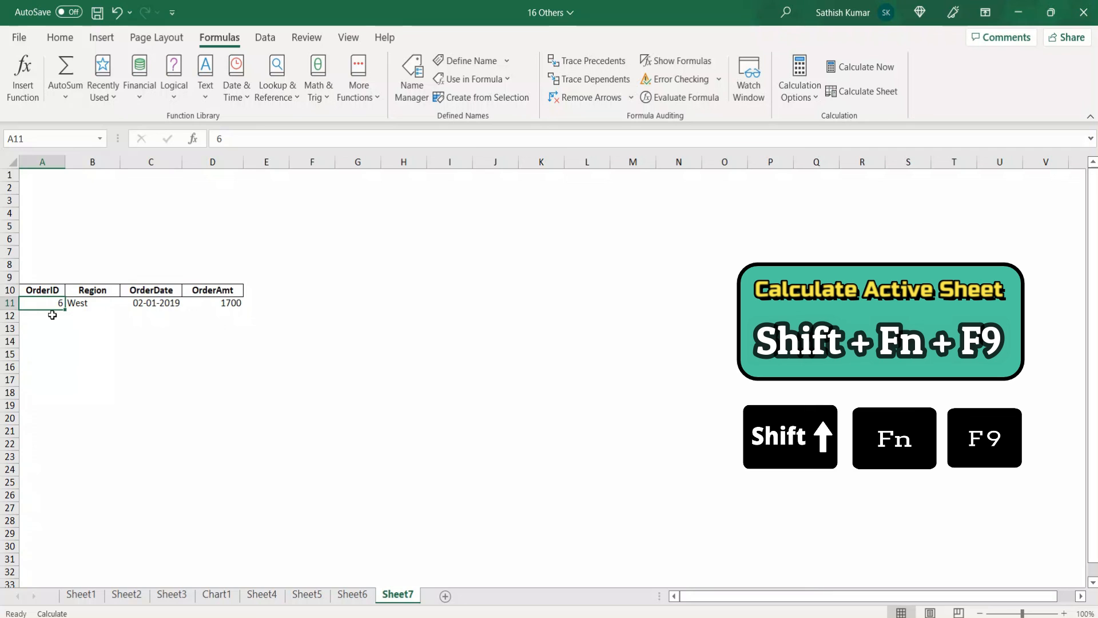
key("shift+F9")
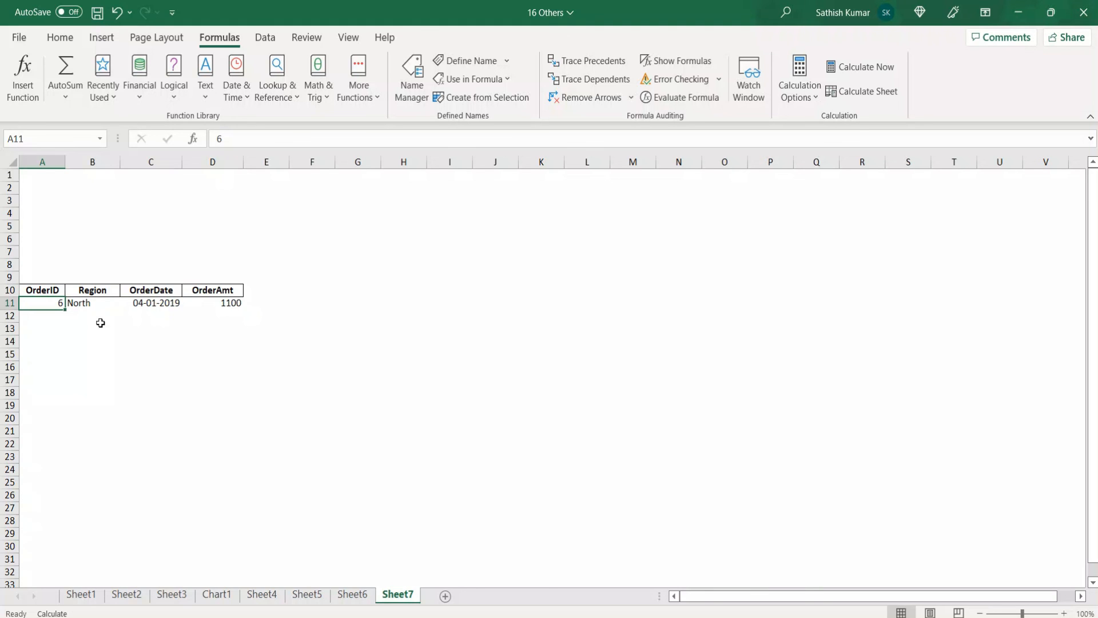
Set the OrderID in A11 on Sheet7 to 7 and the Order Quantity in G11 on Sheet6 to 50
type("7")
key("ctrl+Return")
left_click(352, 594)
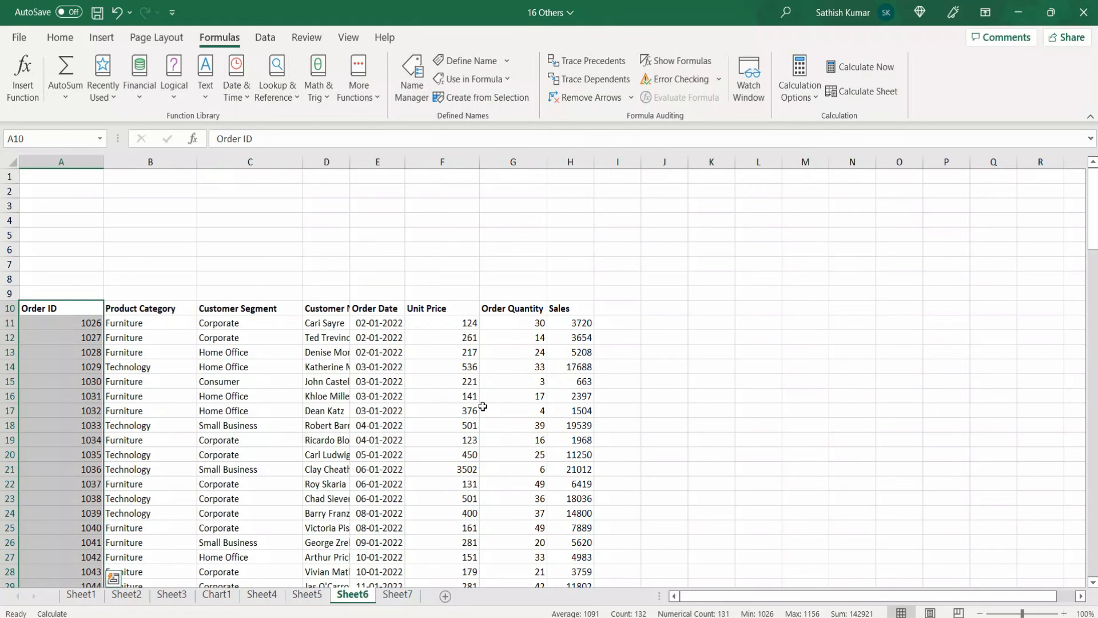
left_click(510, 325)
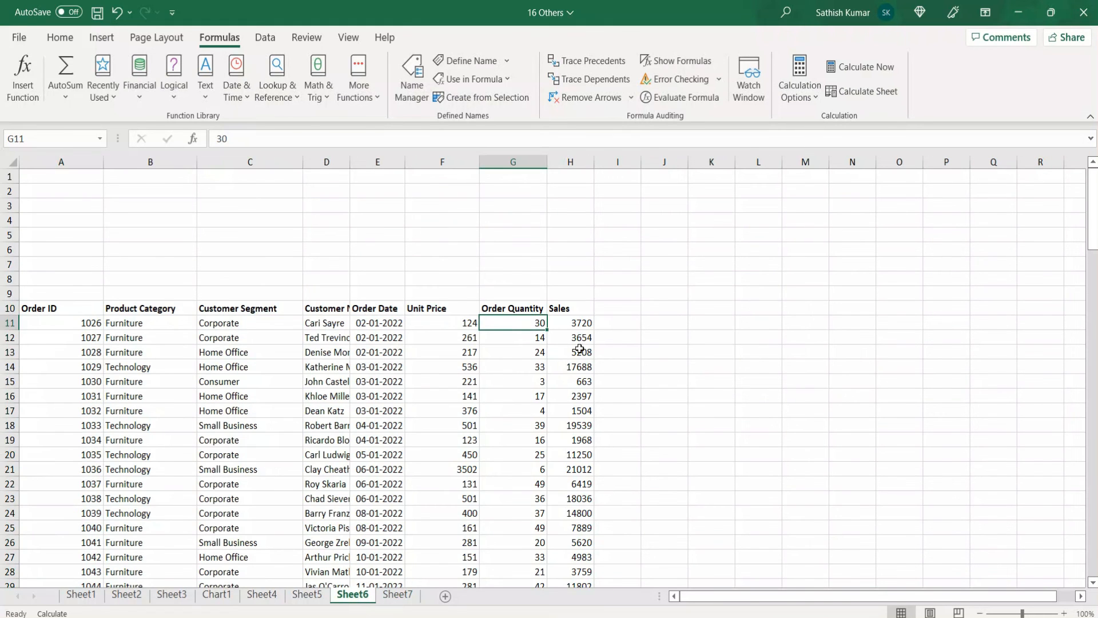
type("50")
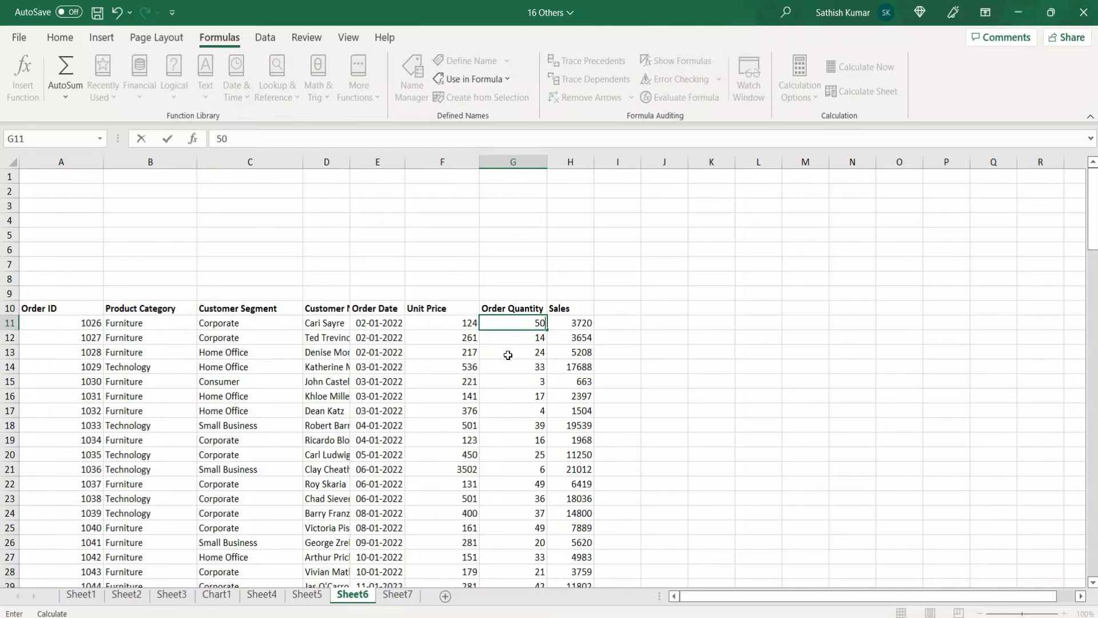
key("Tab")
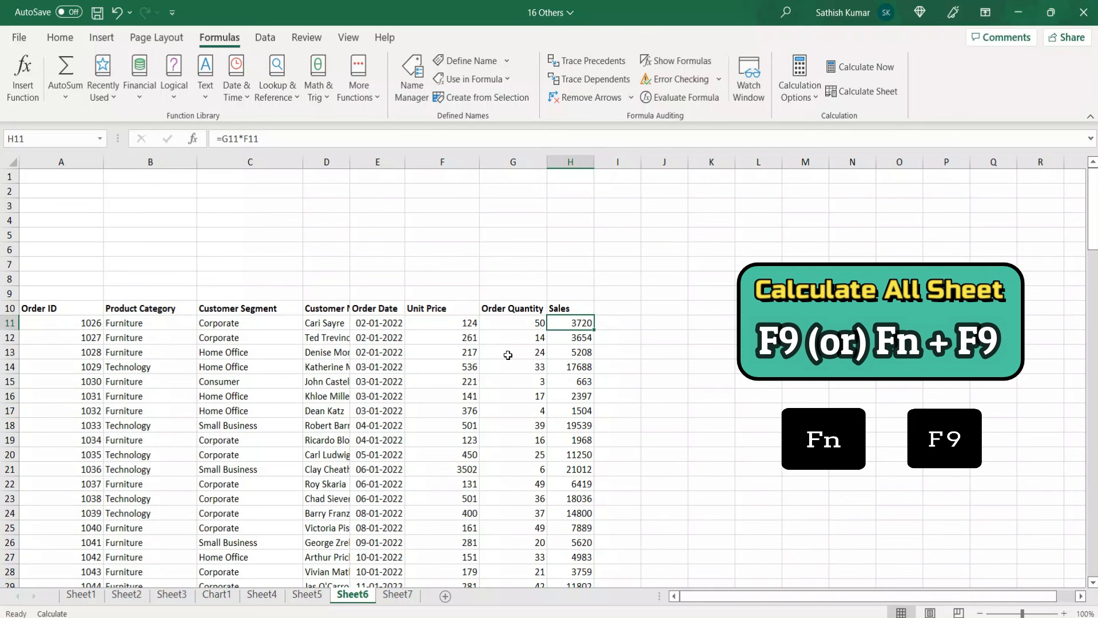
Recalculate all sheets and check the order details on Sheet7
key("F9")
left_click(395, 595)
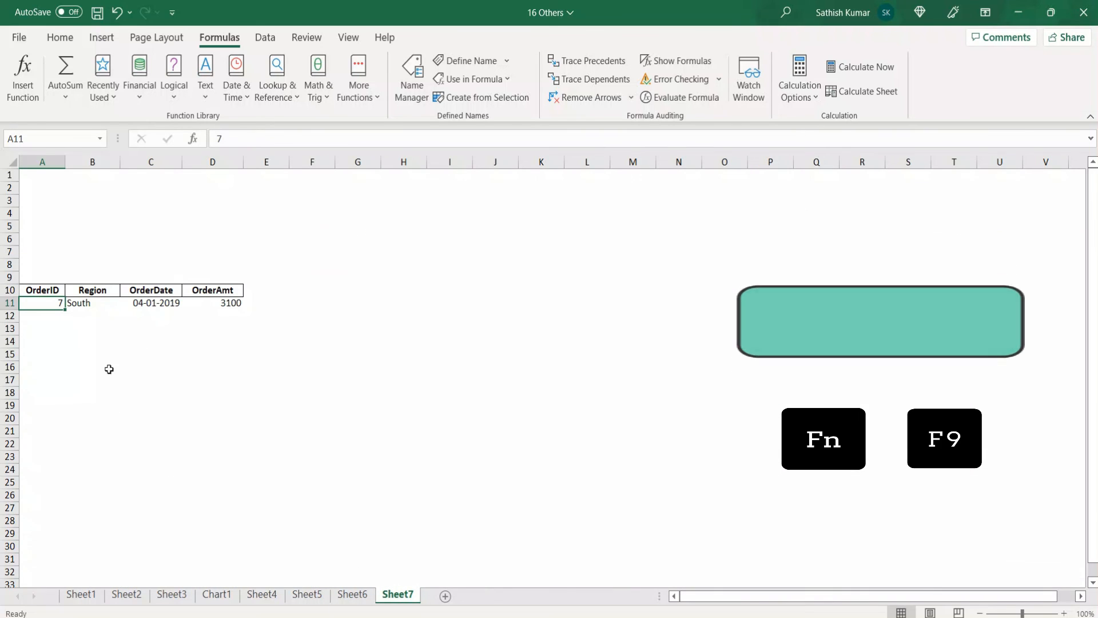